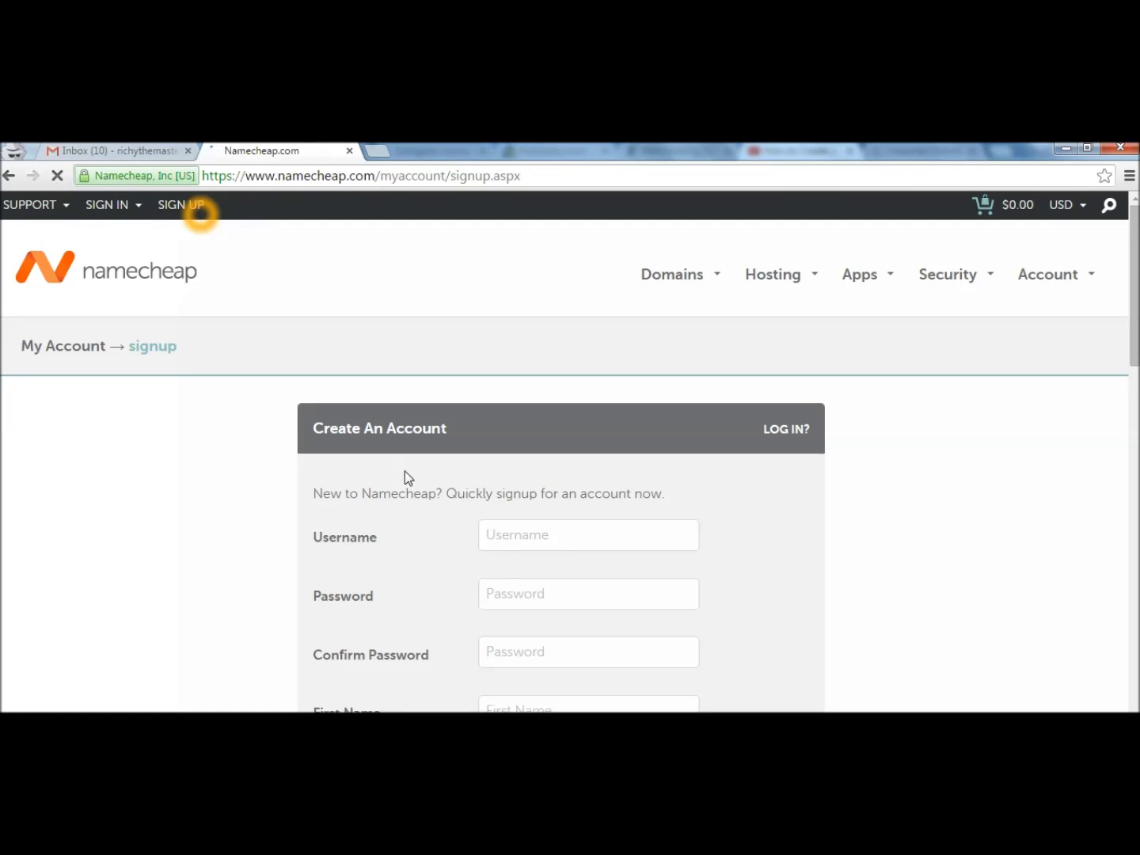
Fill in the Namecheap signup username, password, password confirmation, and first and last name.
click(529, 537)
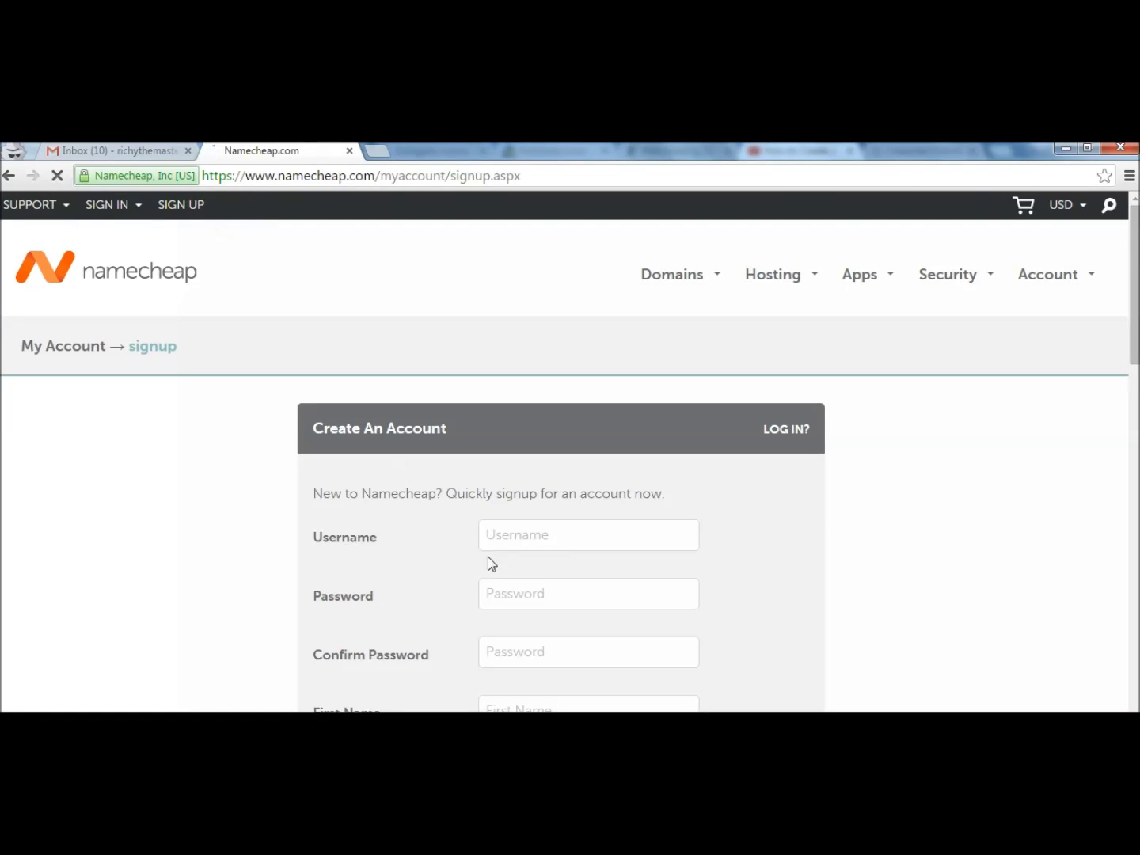
text(webhosting101)
key(Tab)
text(***********)
key(Tab)
text(***********)
key(Tab)
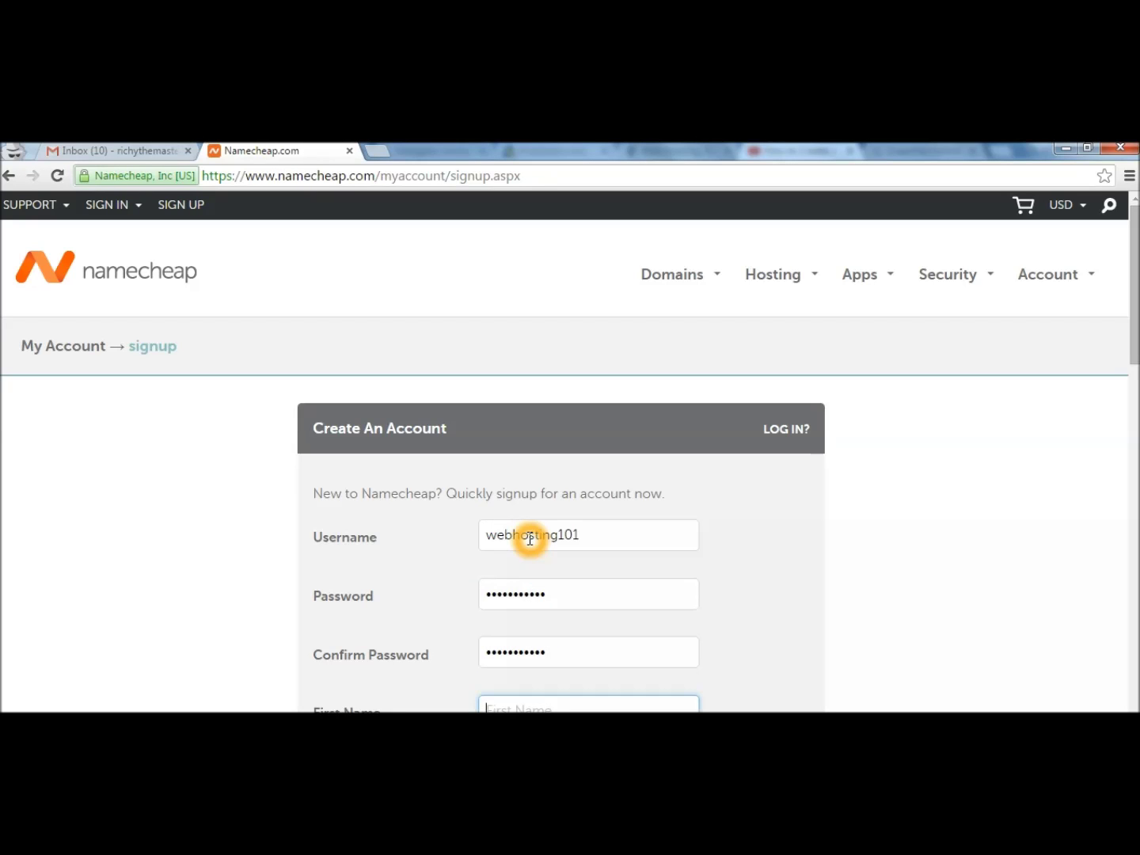
text(Jacksonm)
key(BackSpace)
key(Tab)
text(b)
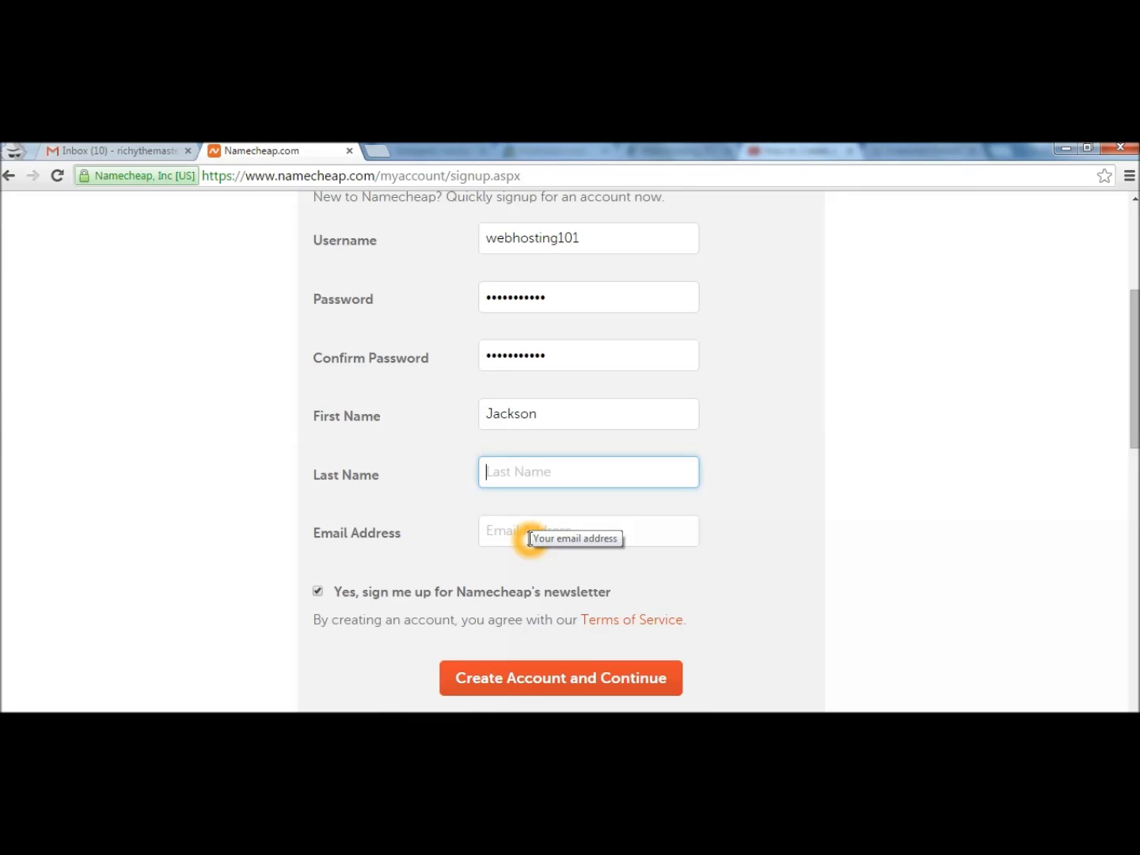
Enter the account e-mail address, create the account, and switch to Gmail.
click(531, 538)
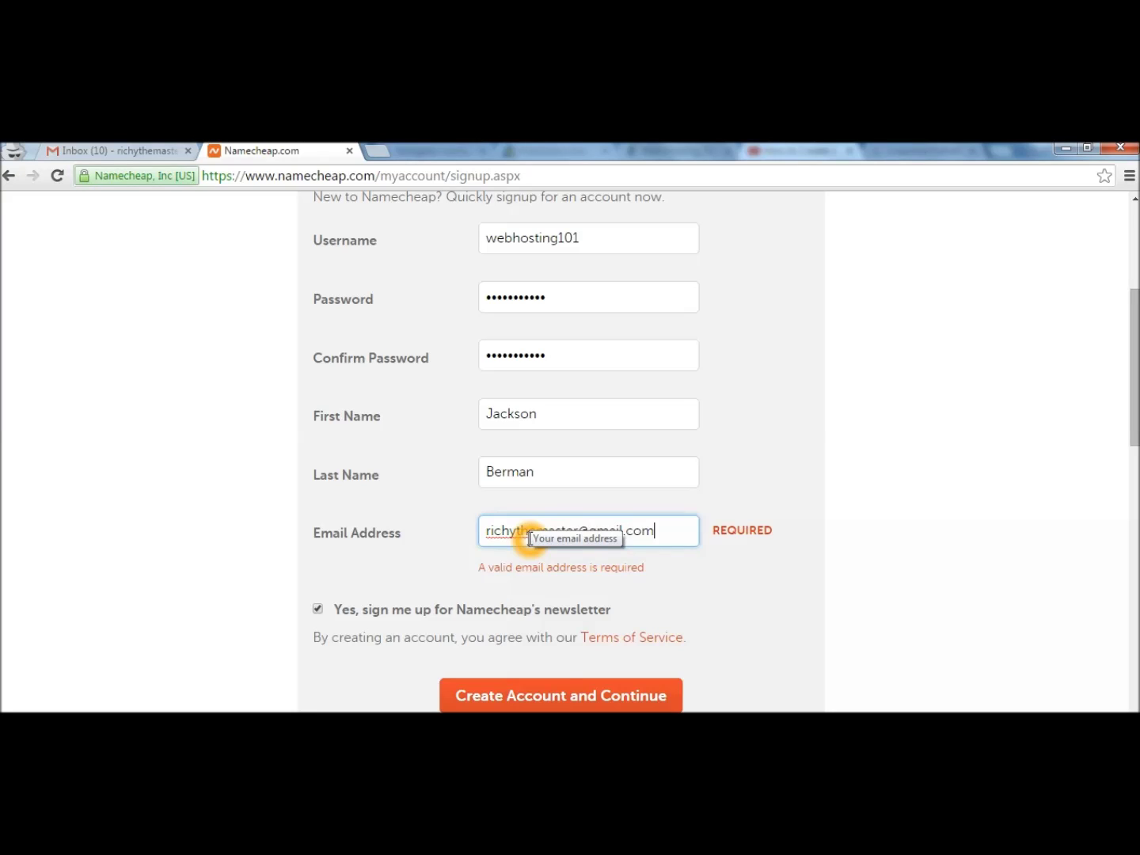
click(568, 687)
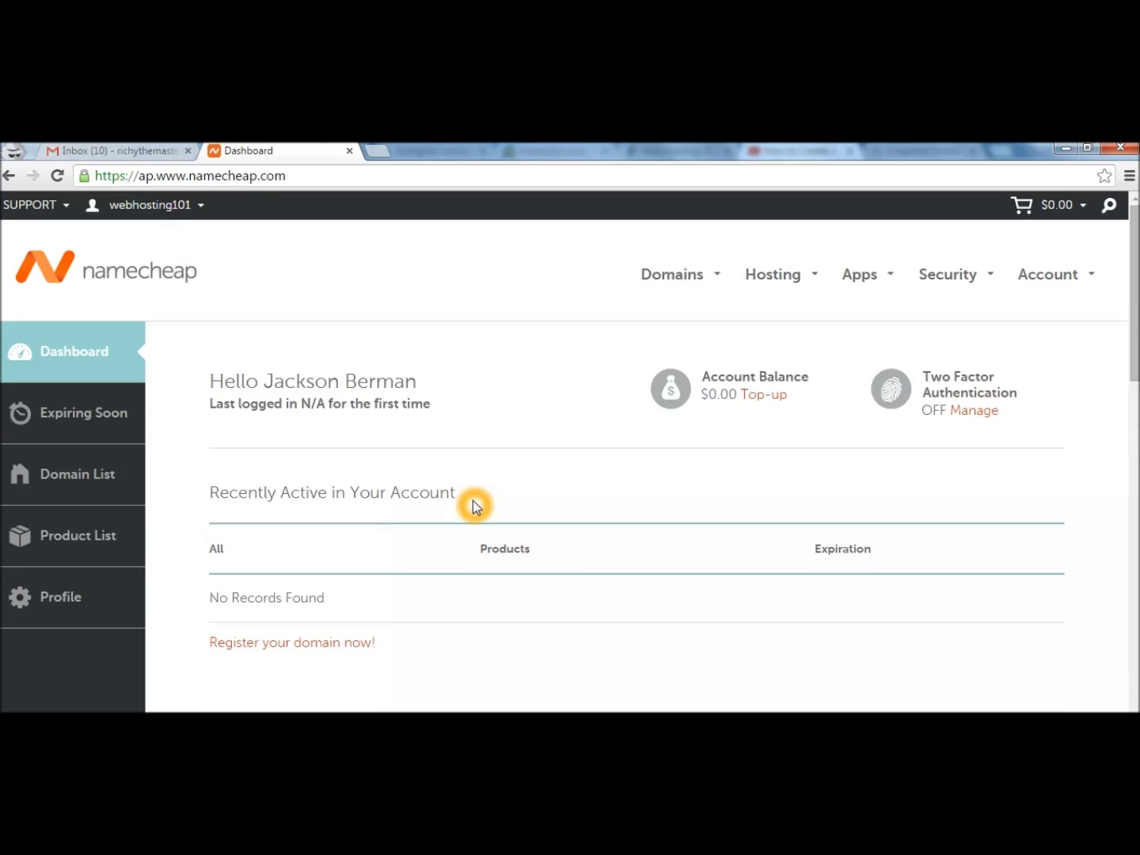
click(123, 151)
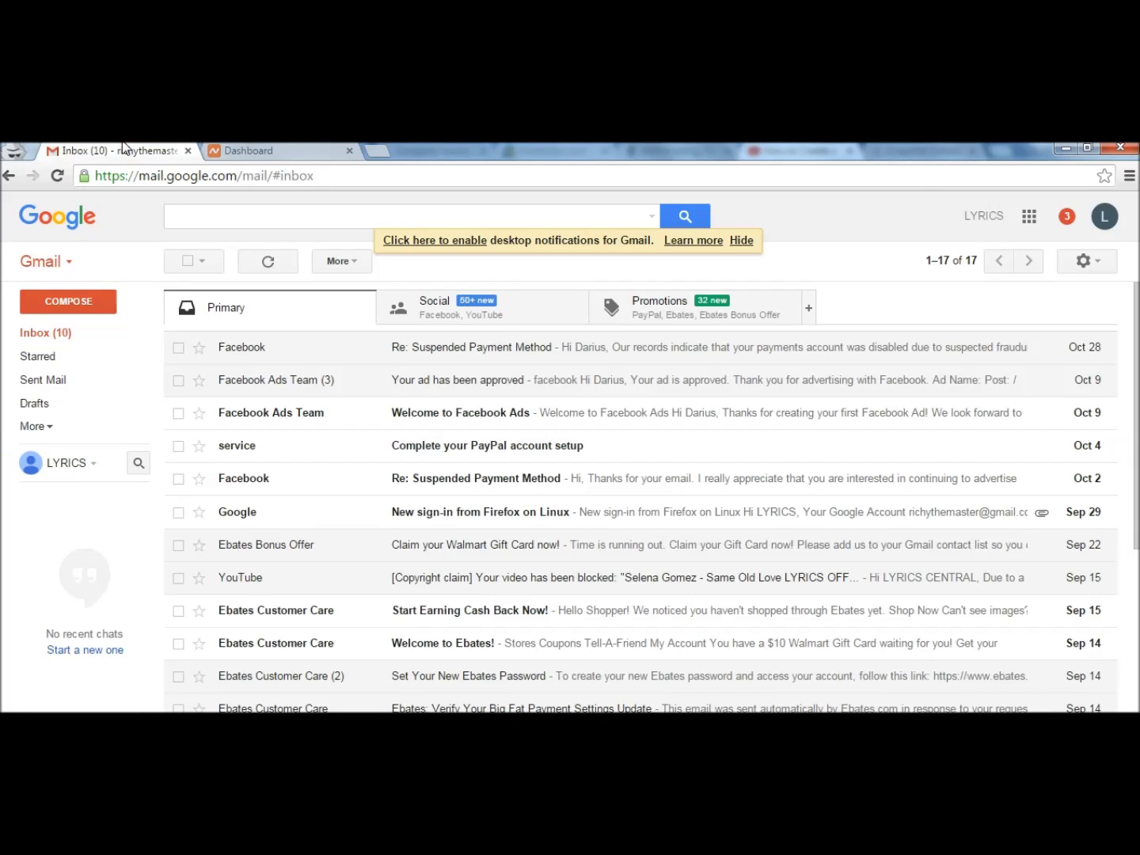
Refresh the inbox, read Namecheap's welcome email, and return to the Namecheap dashboard.
click(80, 332)
click(404, 354)
scroll(1093, 300, down, 3)
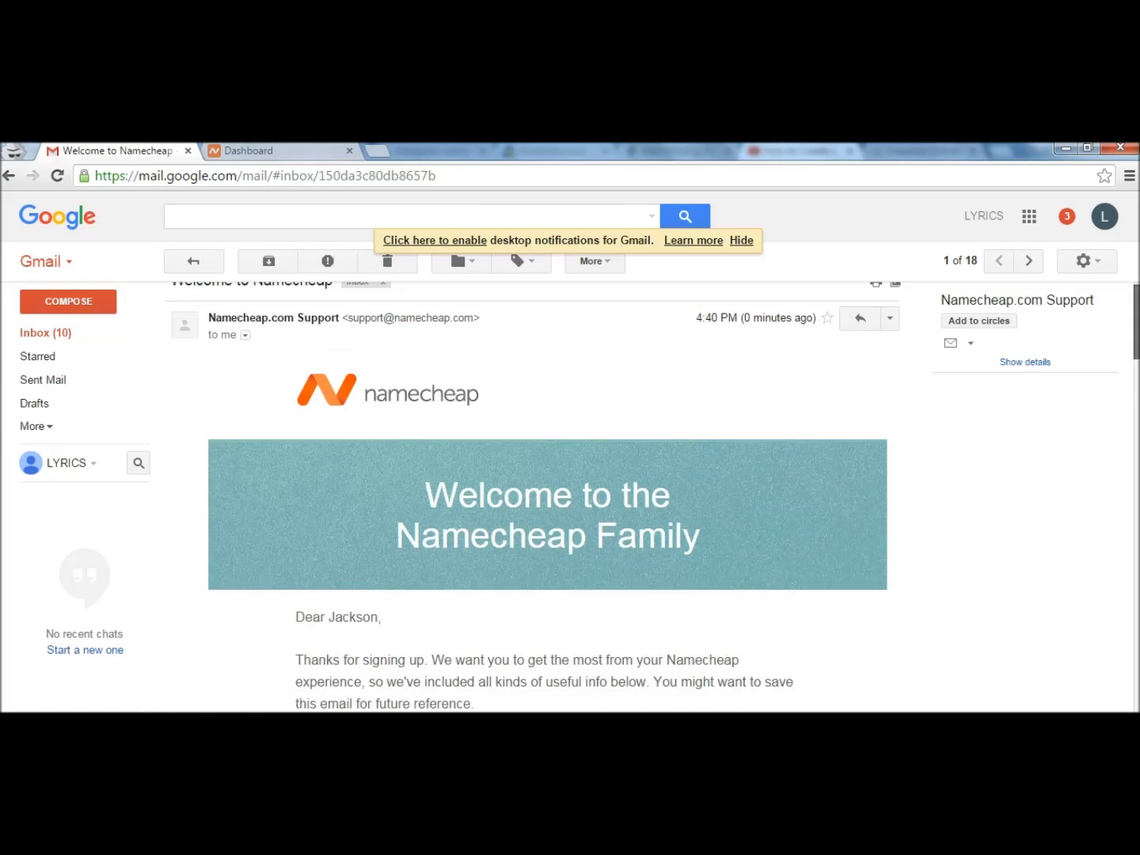
click(953, 552)
click(809, 580)
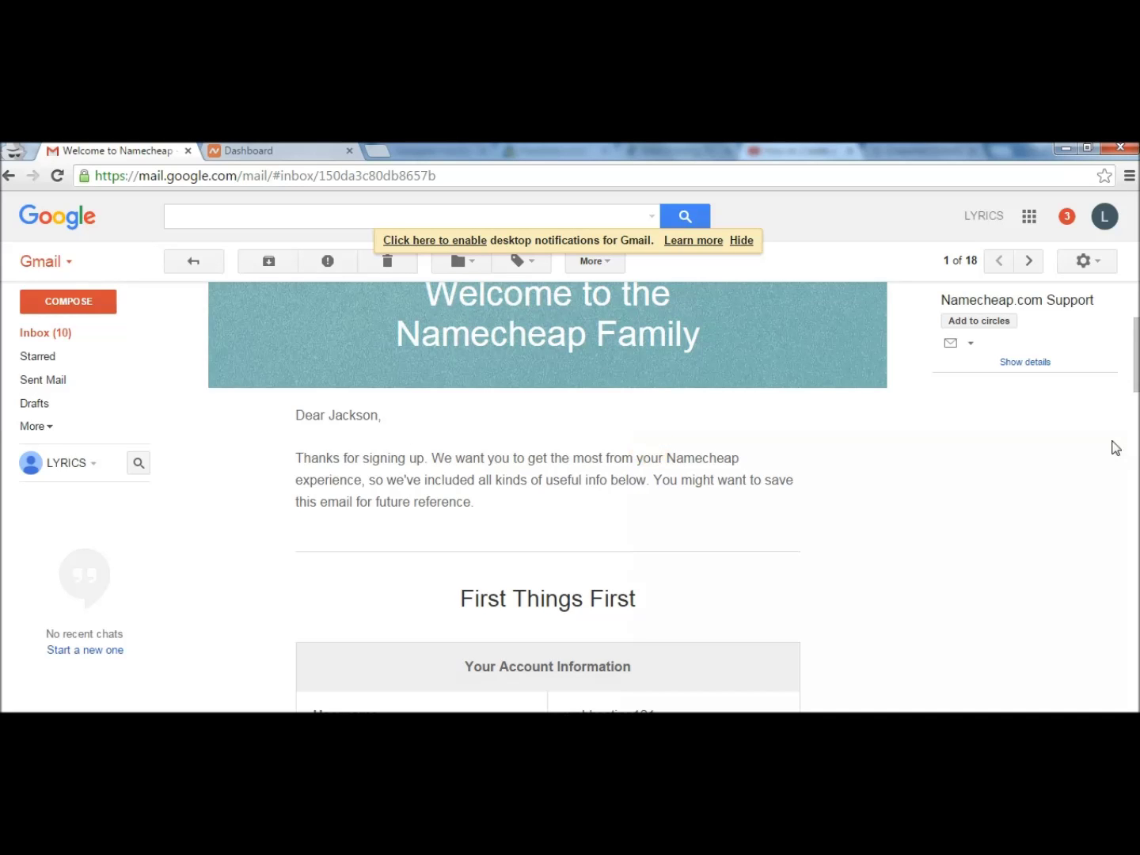
drag(1137, 360, 1137, 509)
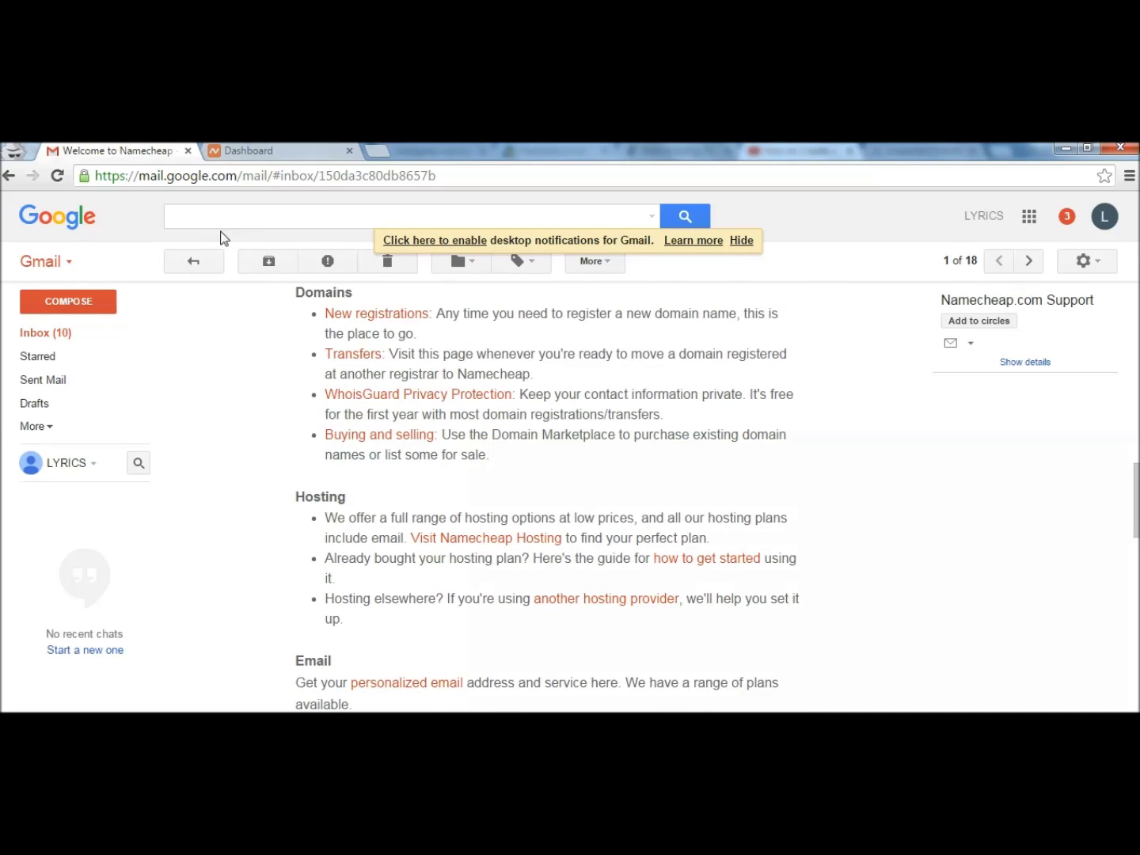
click(261, 149)
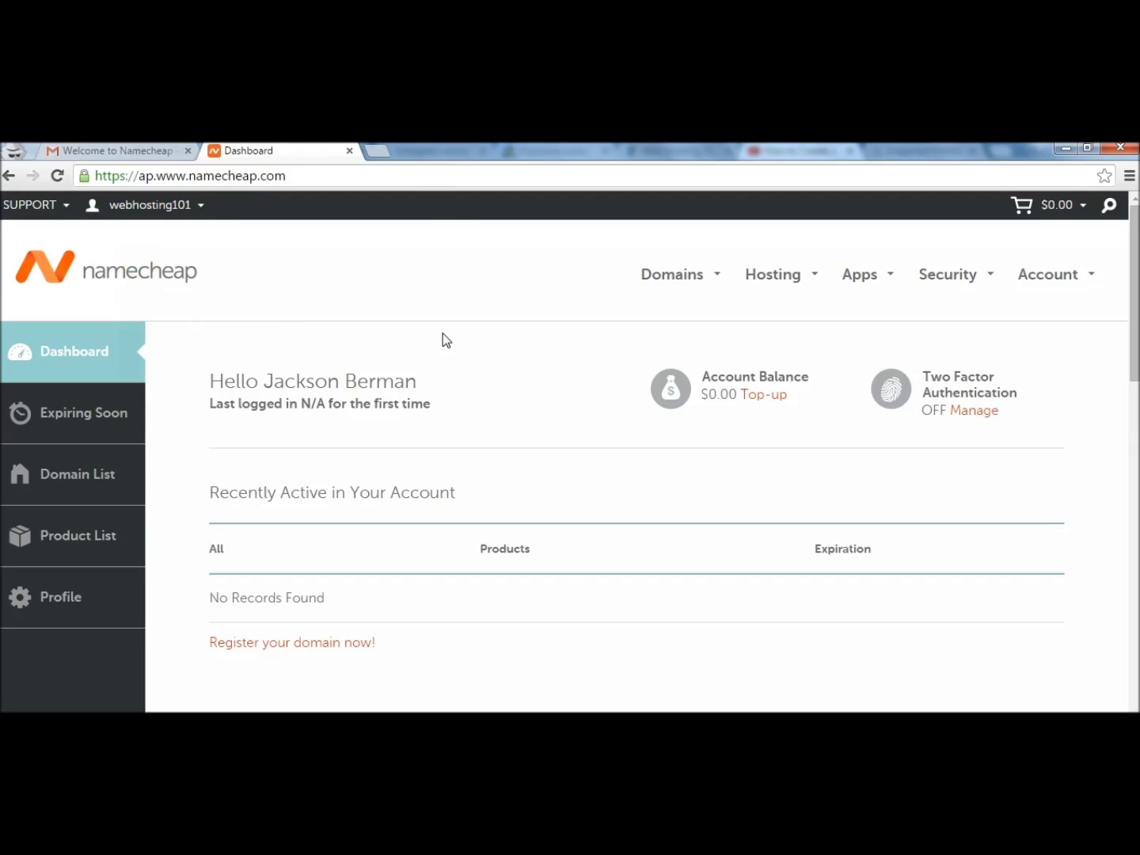
Search Namecheap for the-super-formula and add the-super-formula.xyz to the cart at $1.18.
click(121, 271)
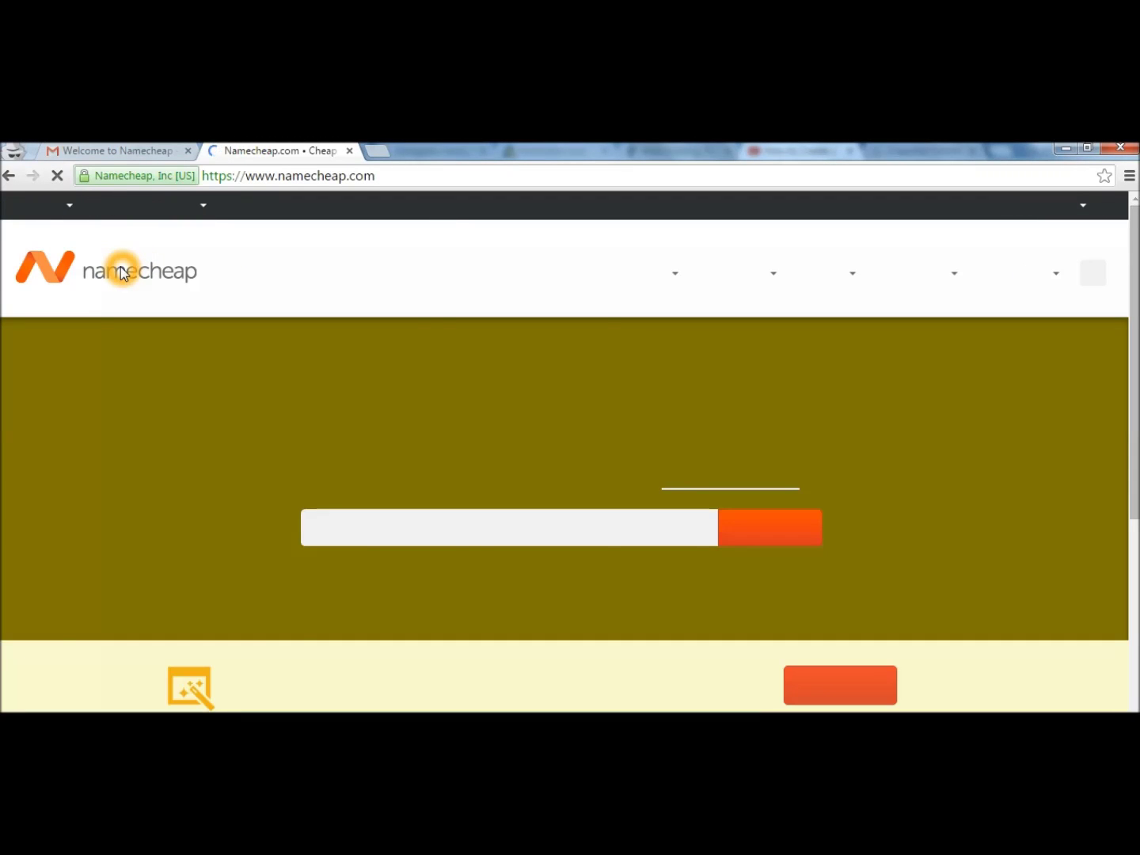
click(446, 540)
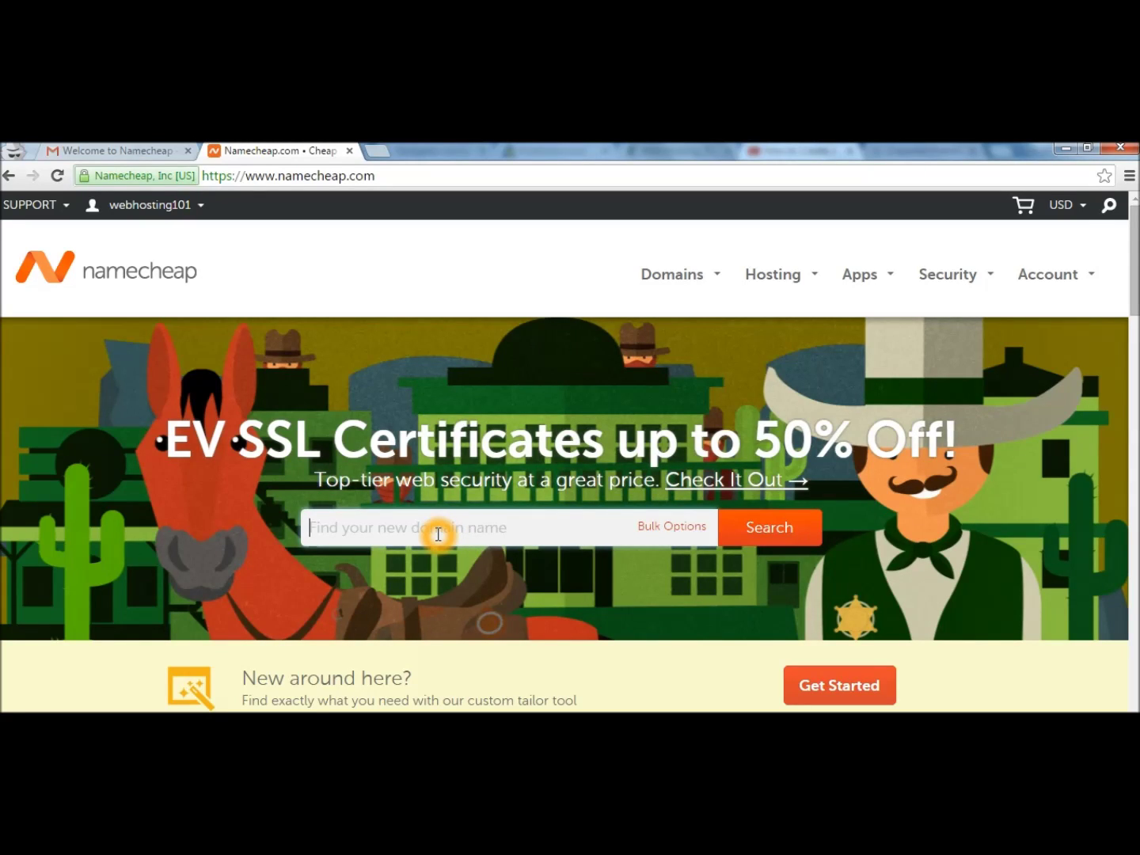
text(the-super-formula)
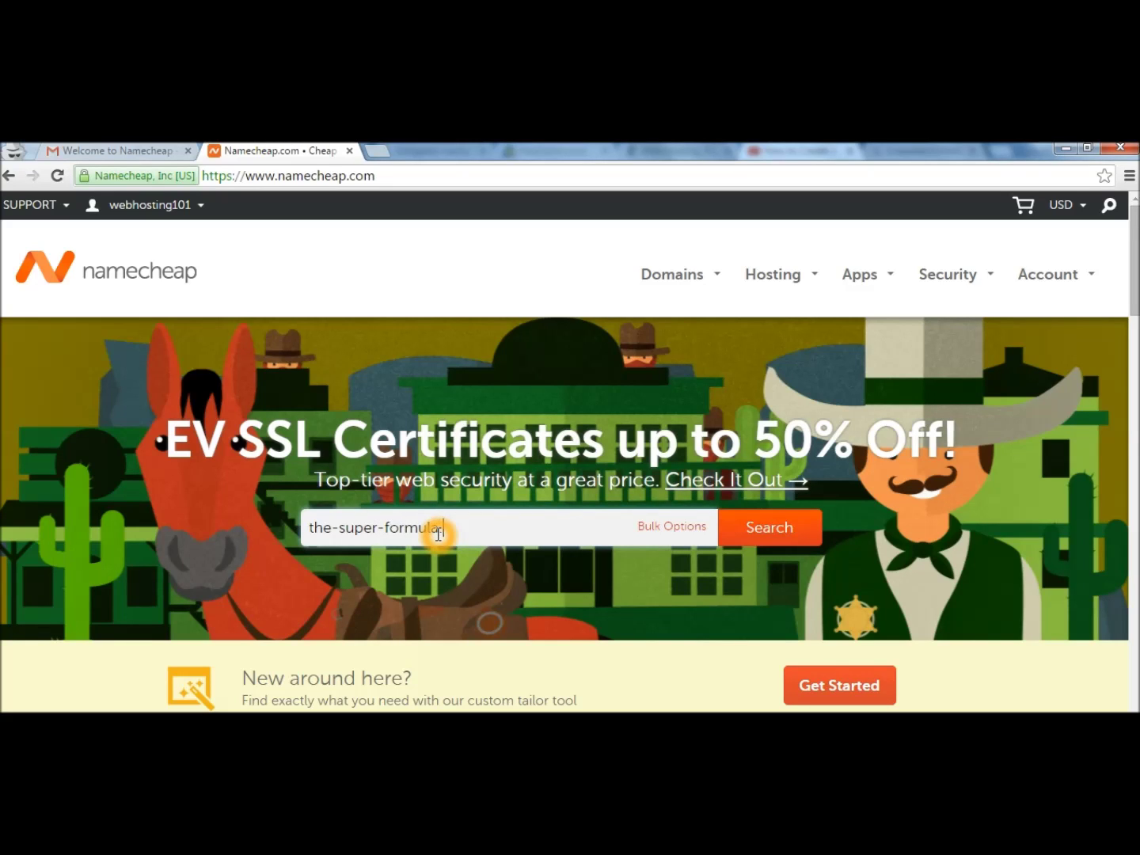
key(Return)
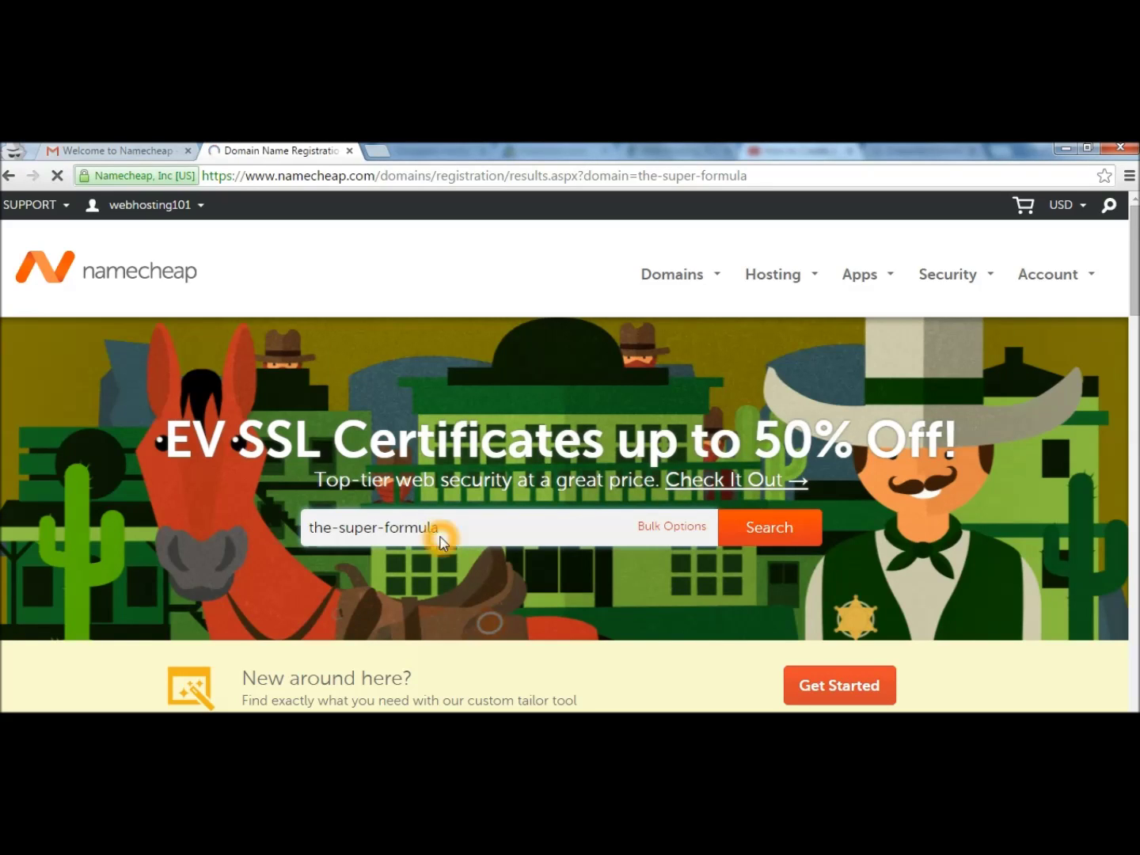
scroll(1044, 331, down, 5)
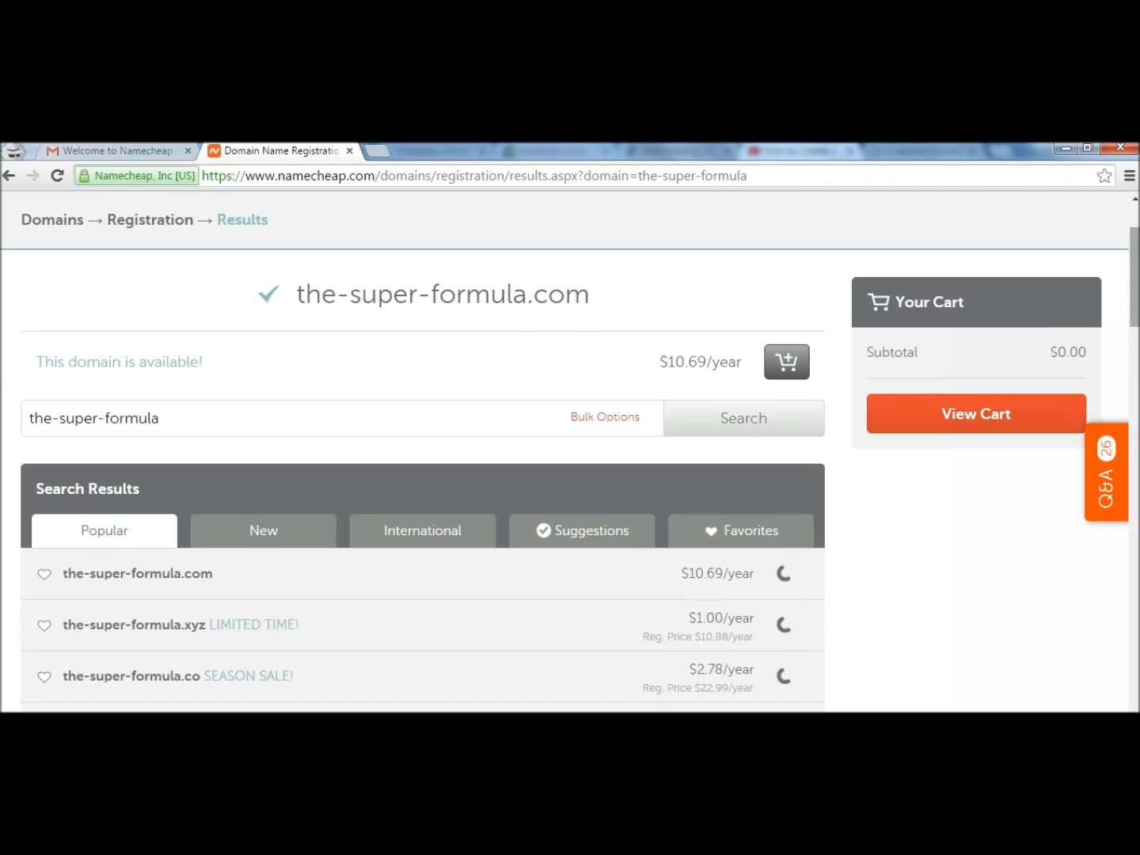
click(783, 476)
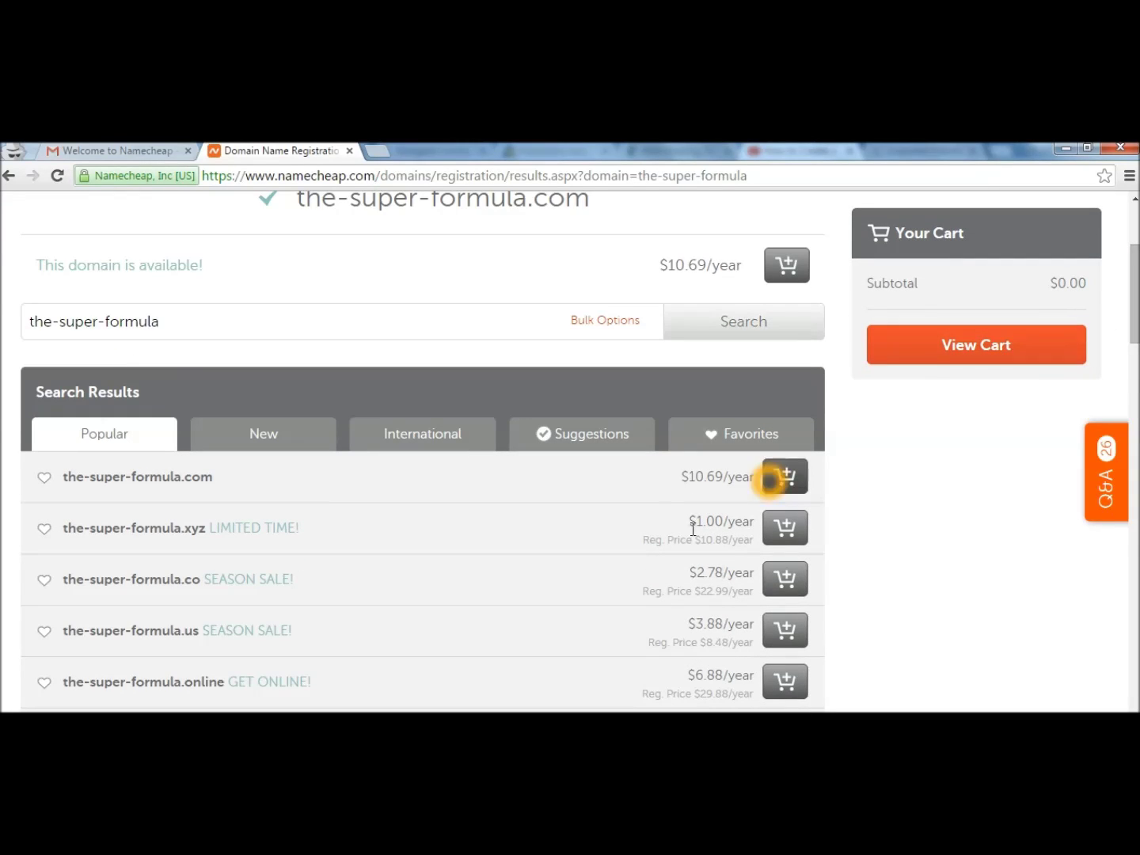
click(790, 537)
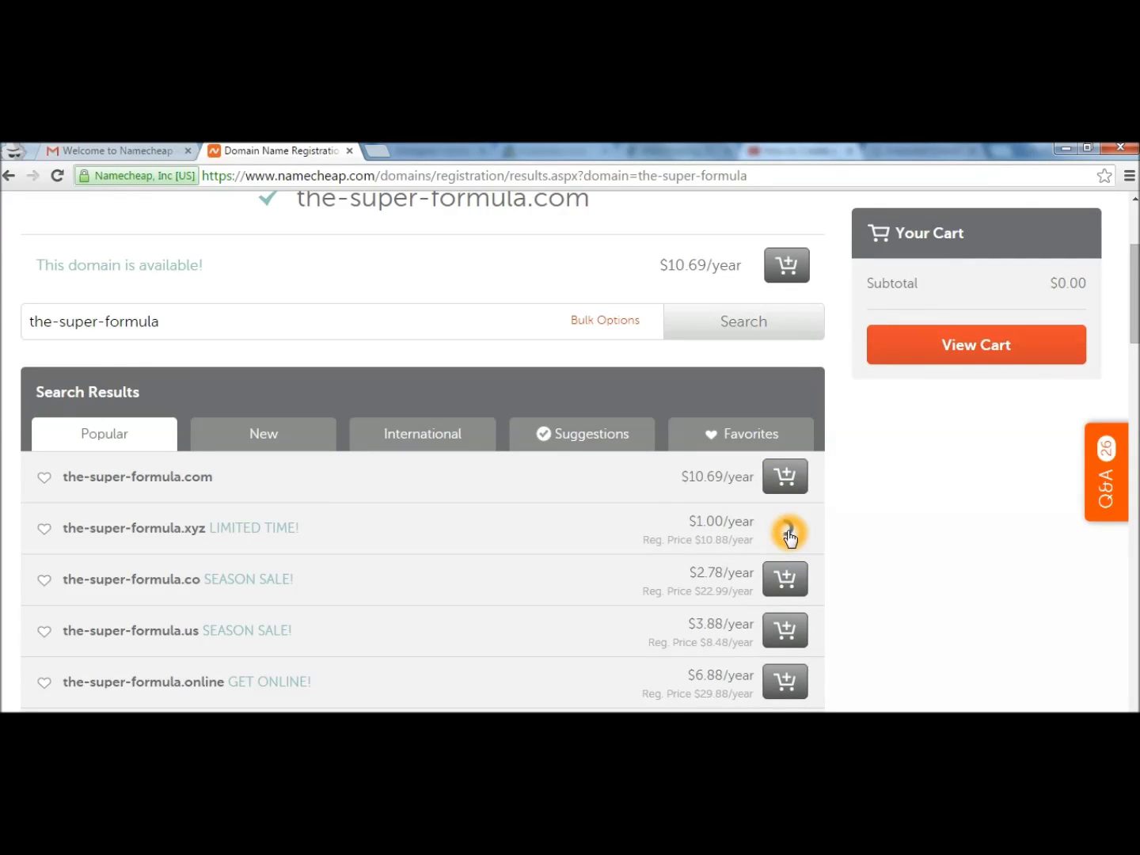
scroll(1008, 323, up, 1)
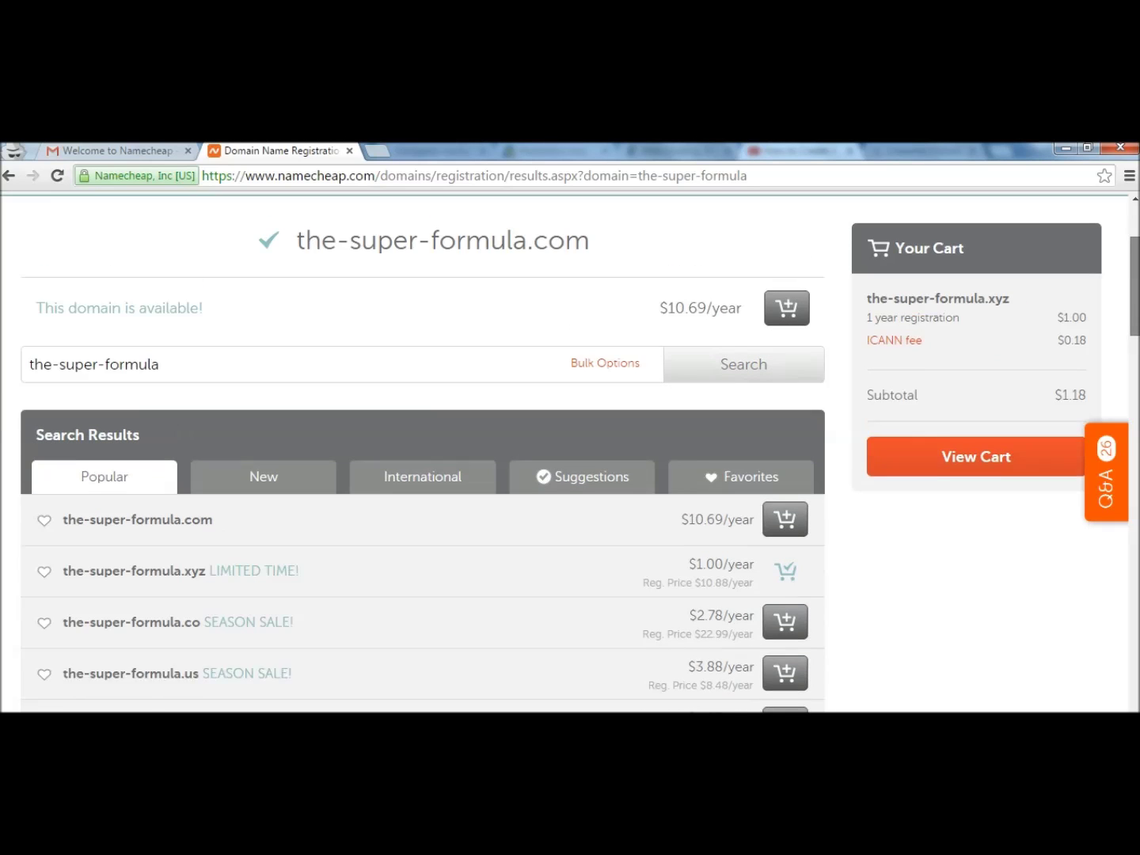
Open the cart and confirm the .xyz domain order to begin checkout.
click(1008, 475)
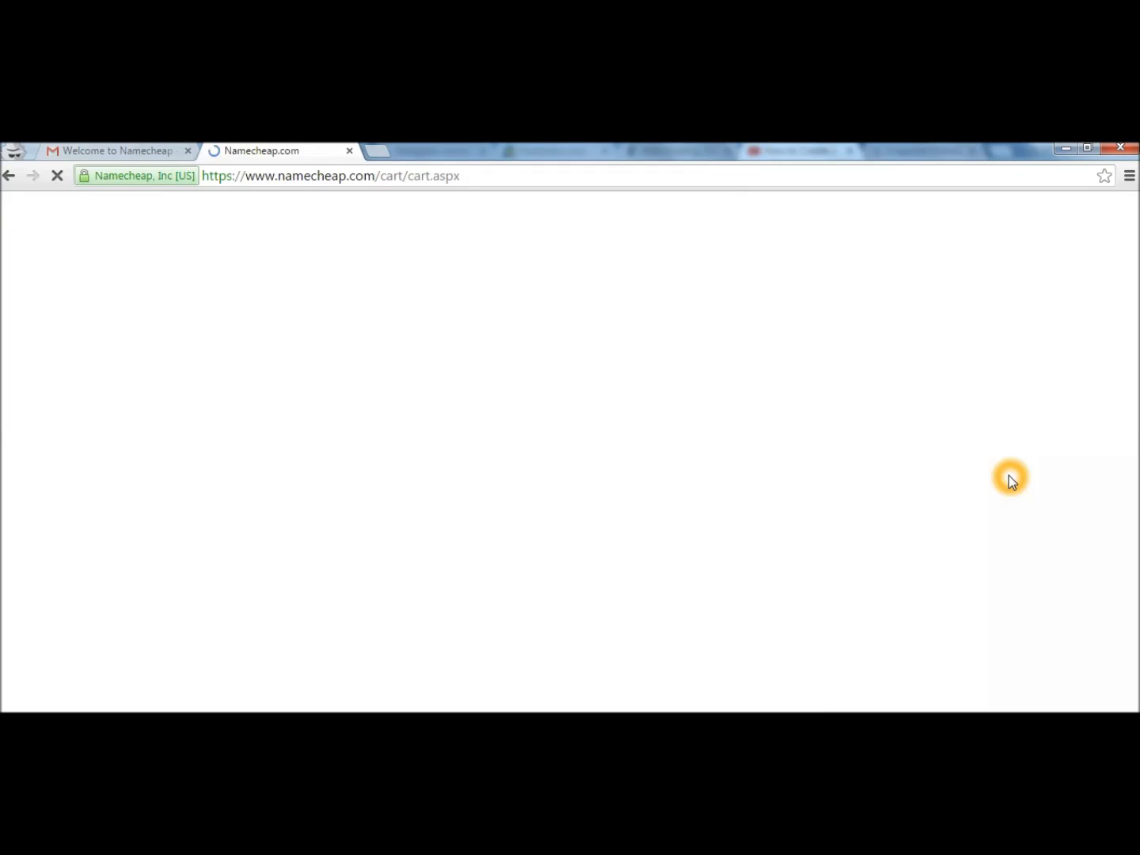
scroll(1103, 380, down, 3)
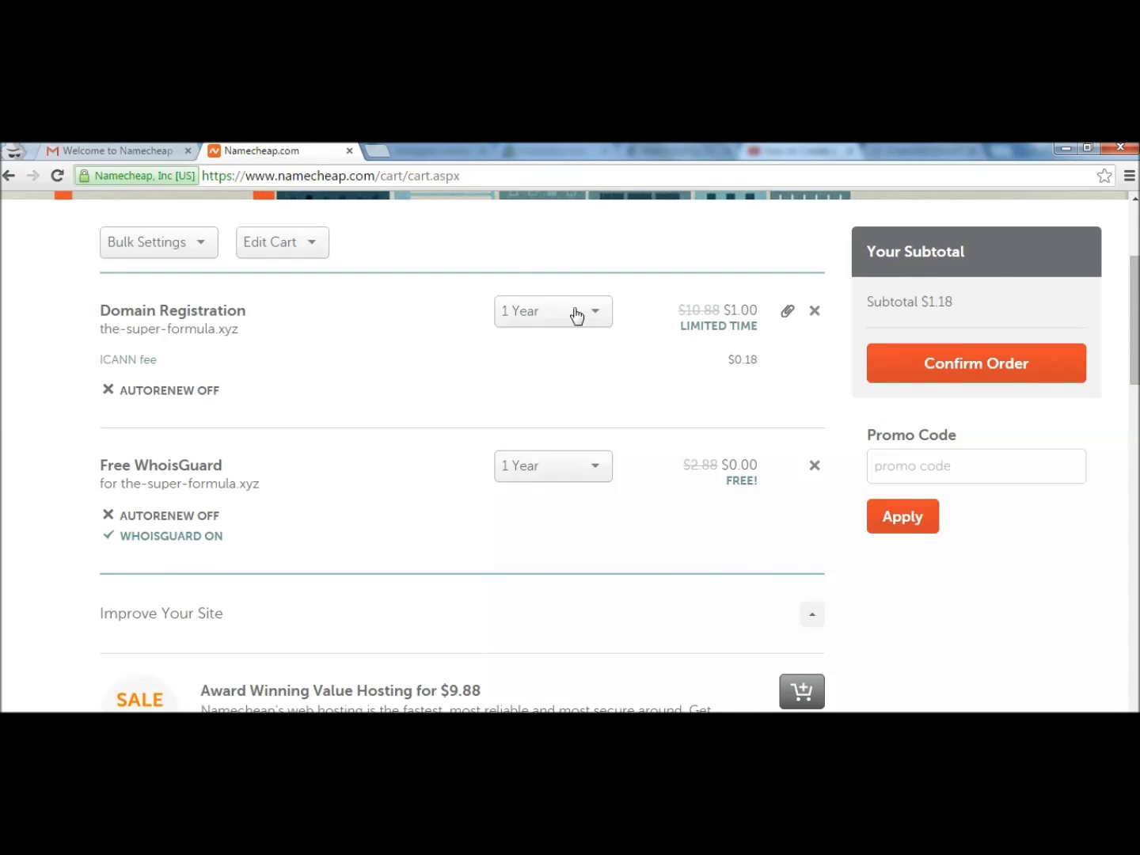
click(939, 378)
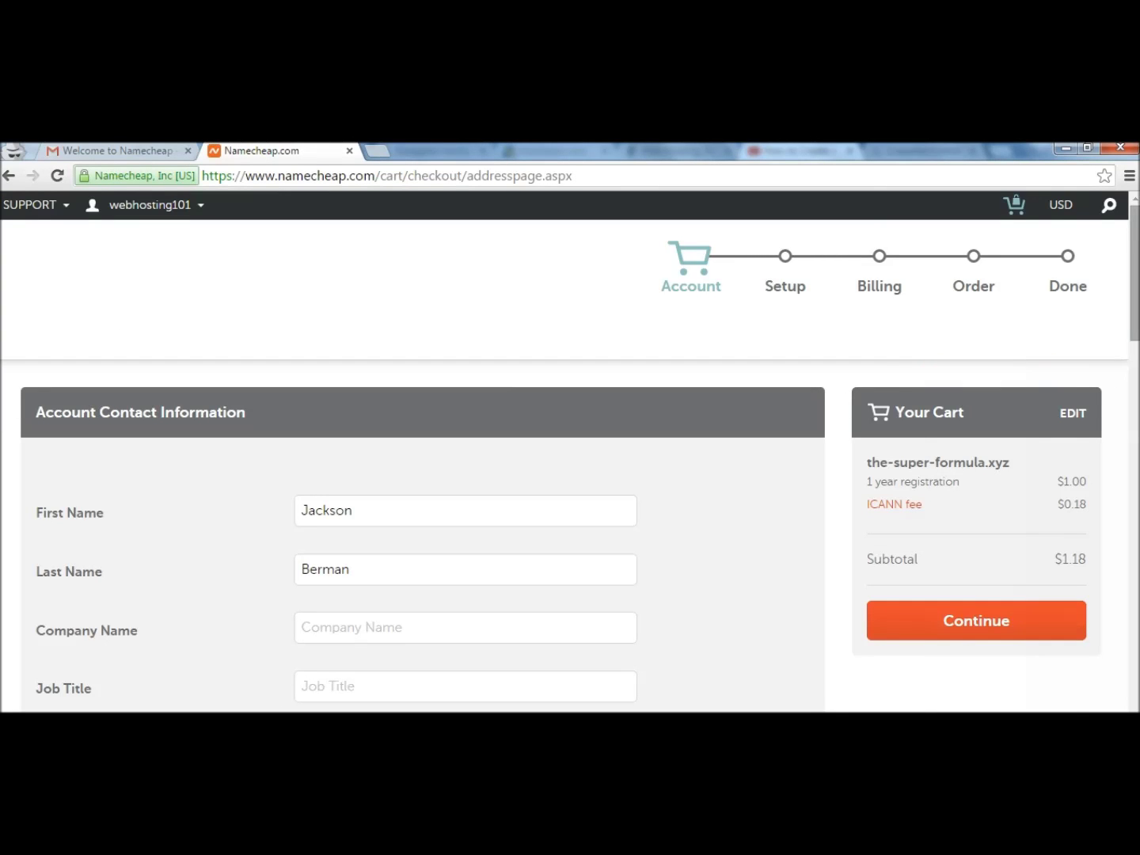
scroll(571, 451, down, 4)
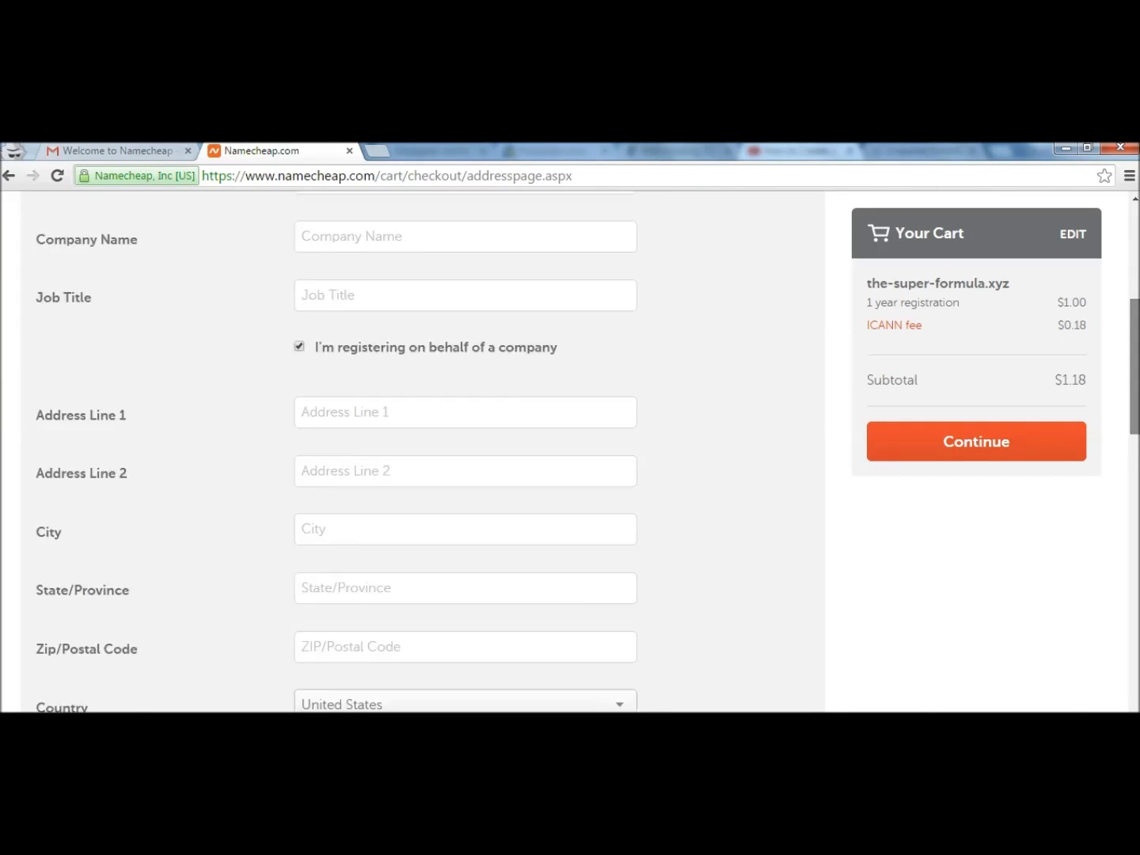
scroll(570, 453, down, 1)
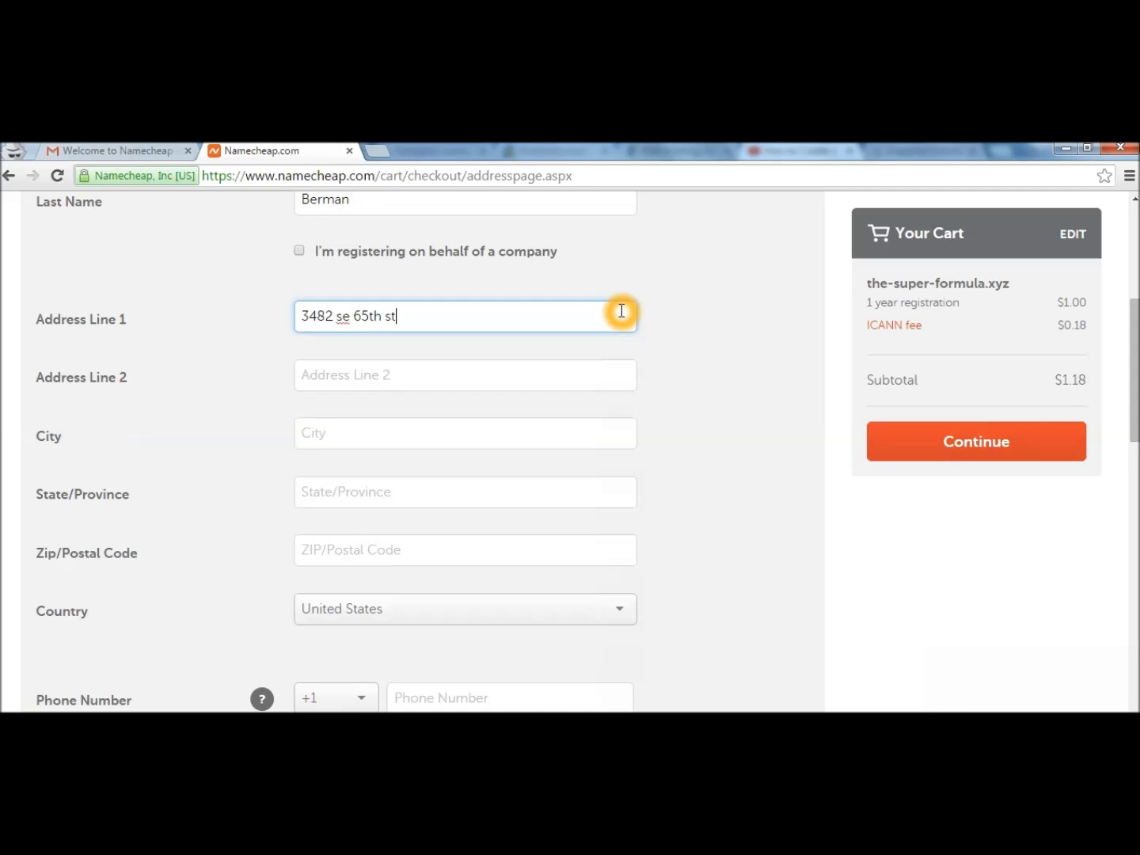
Fill in the city, state and zip code of the account contact address.
key(Tab)
key(Tab)
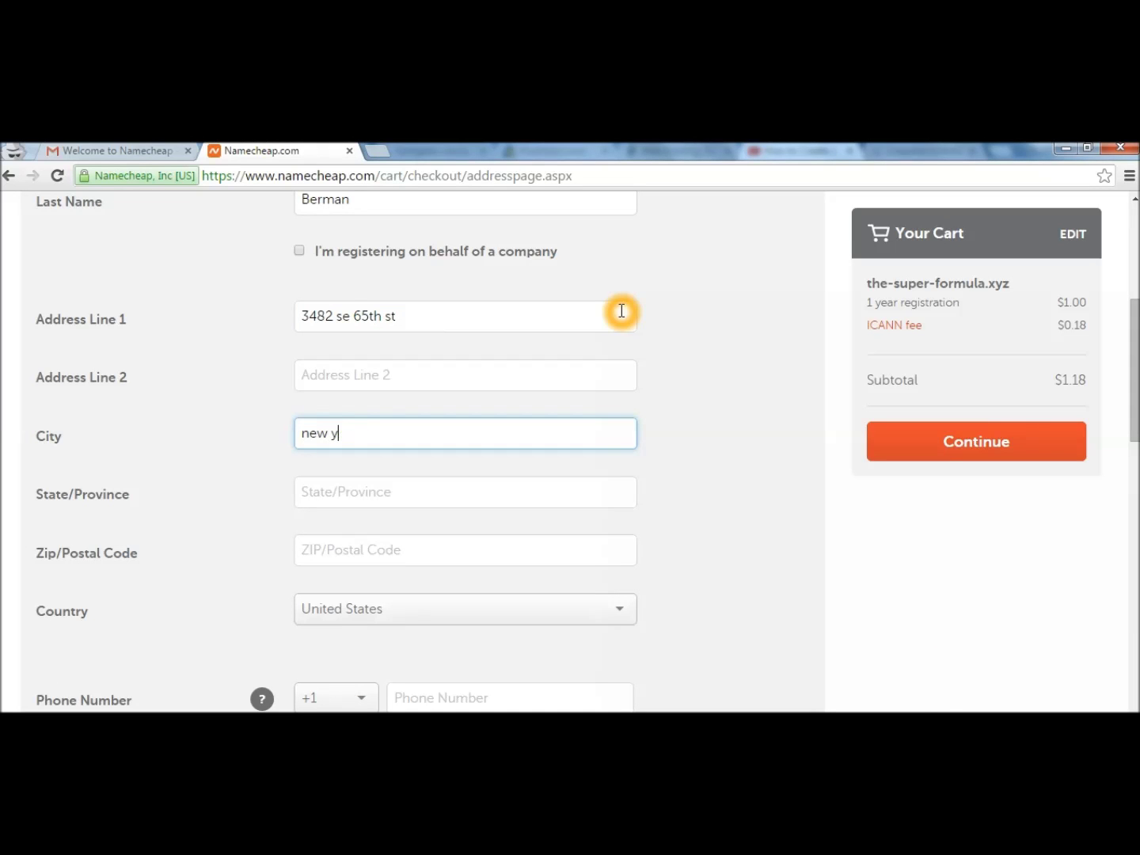
key(Tab)
text(new york)
key(Tab)
text(10001)
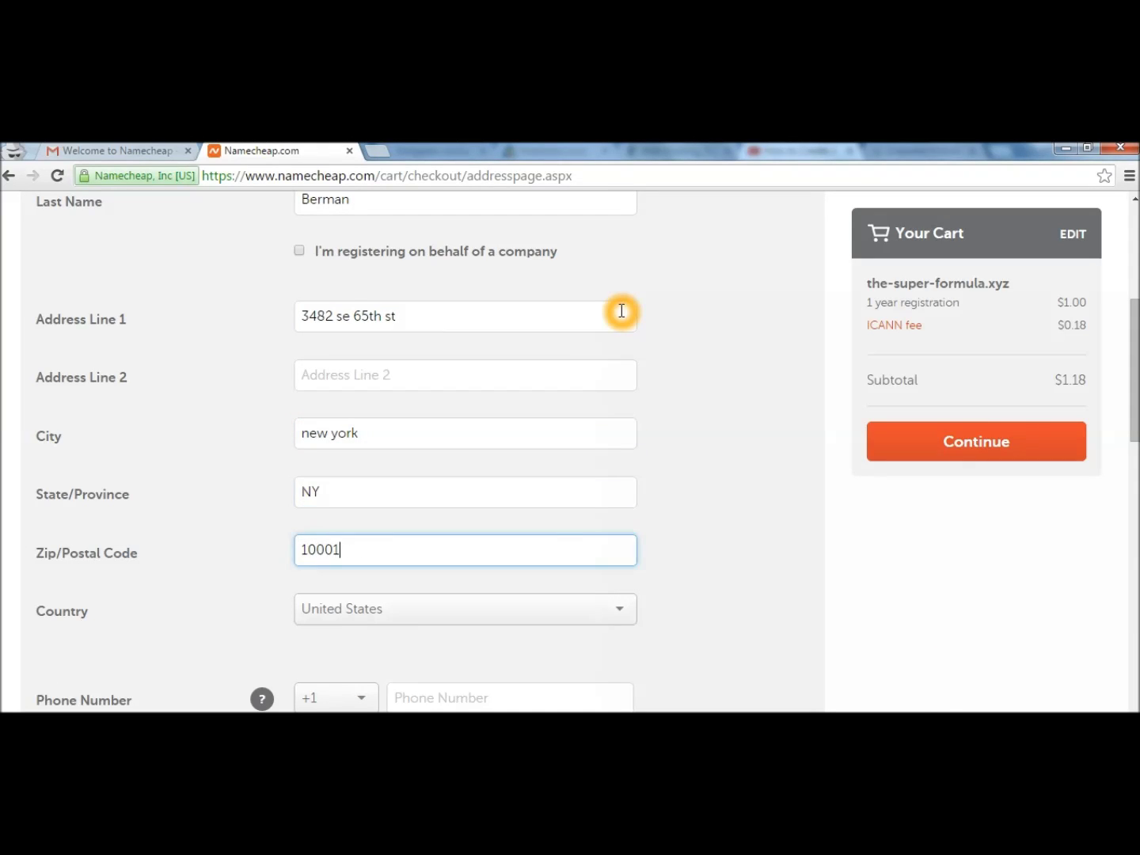
scroll(1134, 413, down, 1)
Enter the contact phone and fax numbers and submit the contact details.
click(574, 570)
text(9880979)
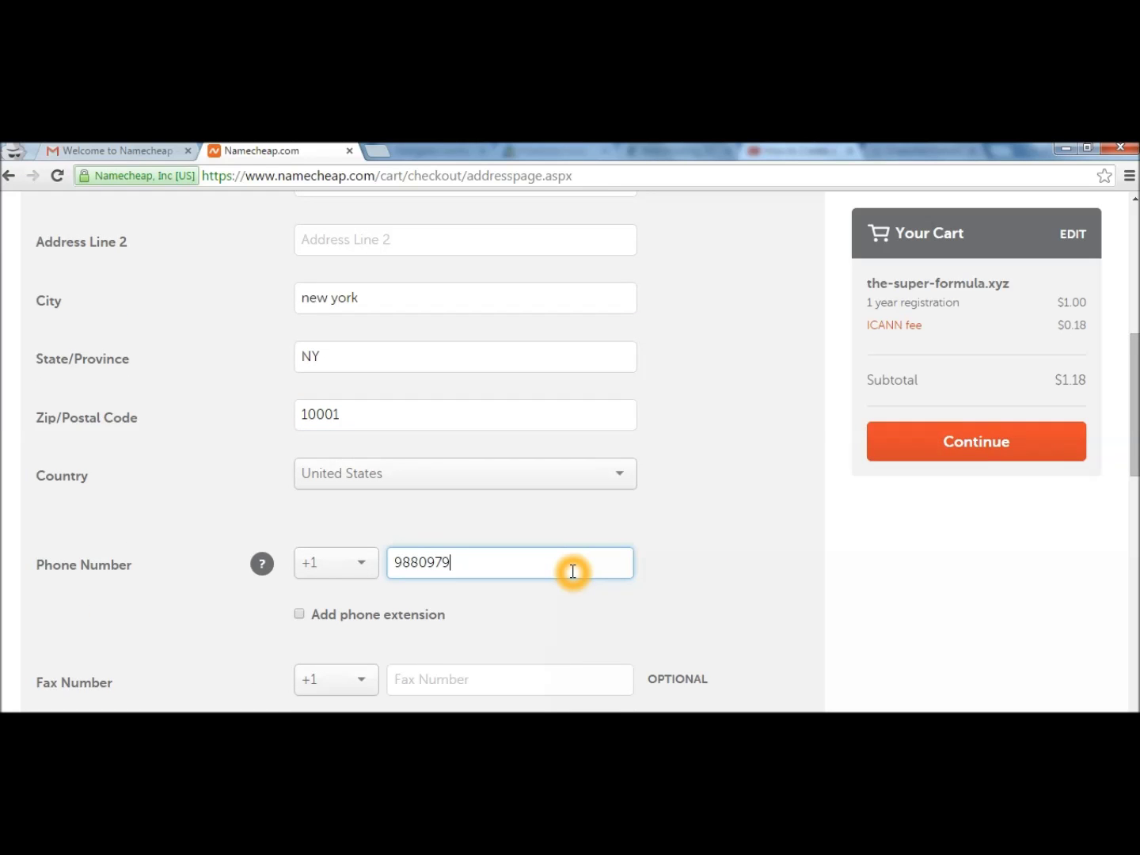
text(98)
click(502, 687)
scroll(863, 583, down, 4)
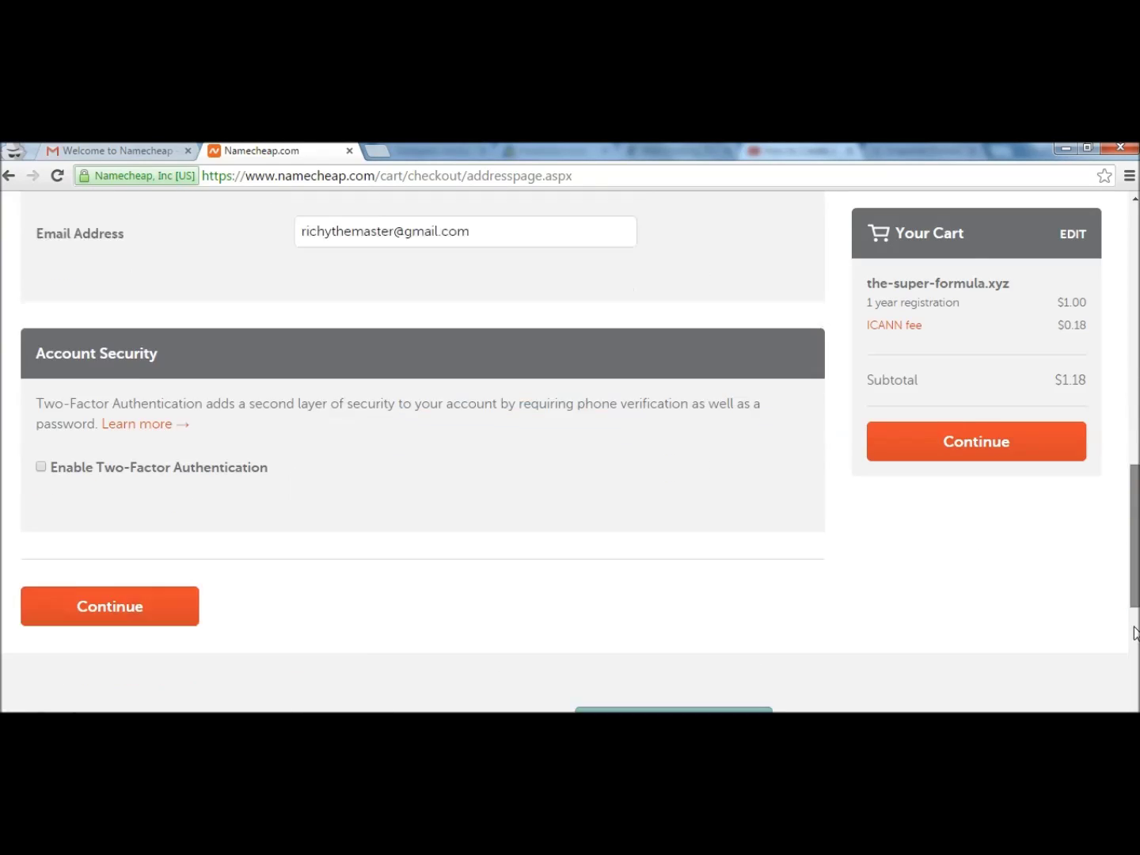
drag(1137, 634, 1136, 317)
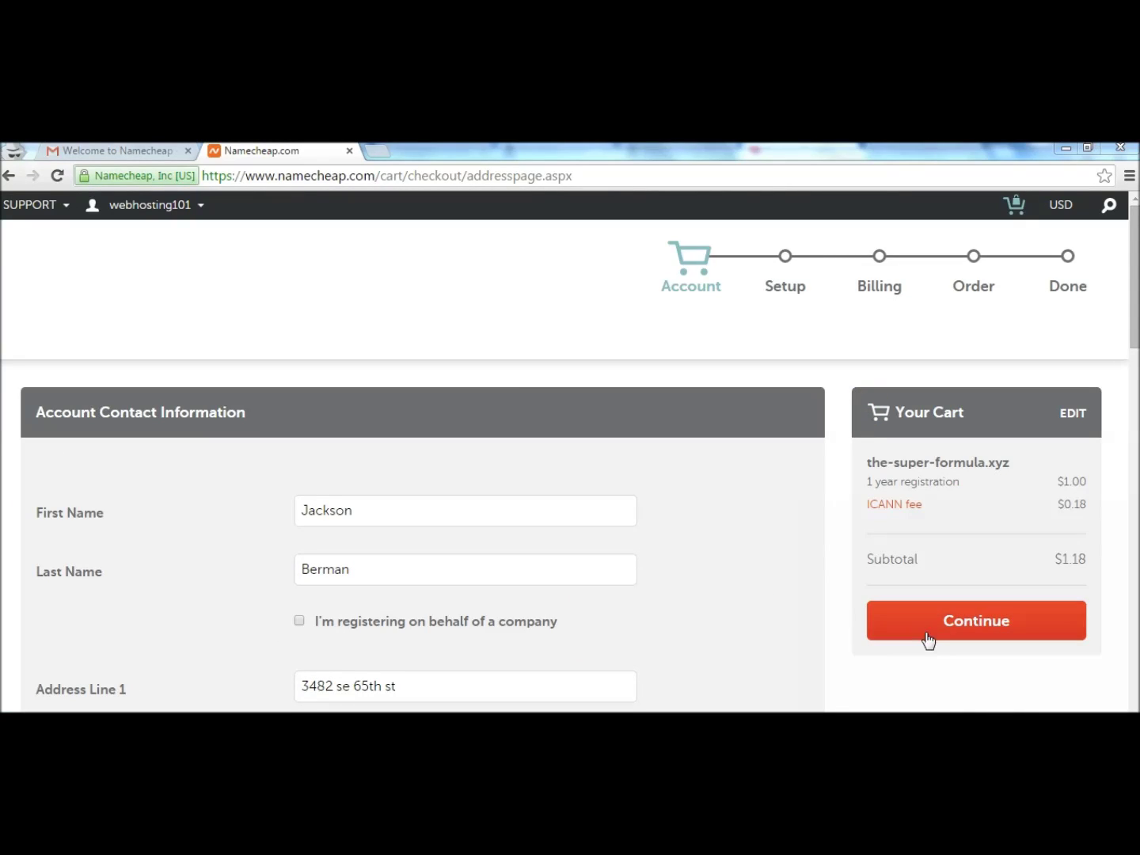
click(916, 621)
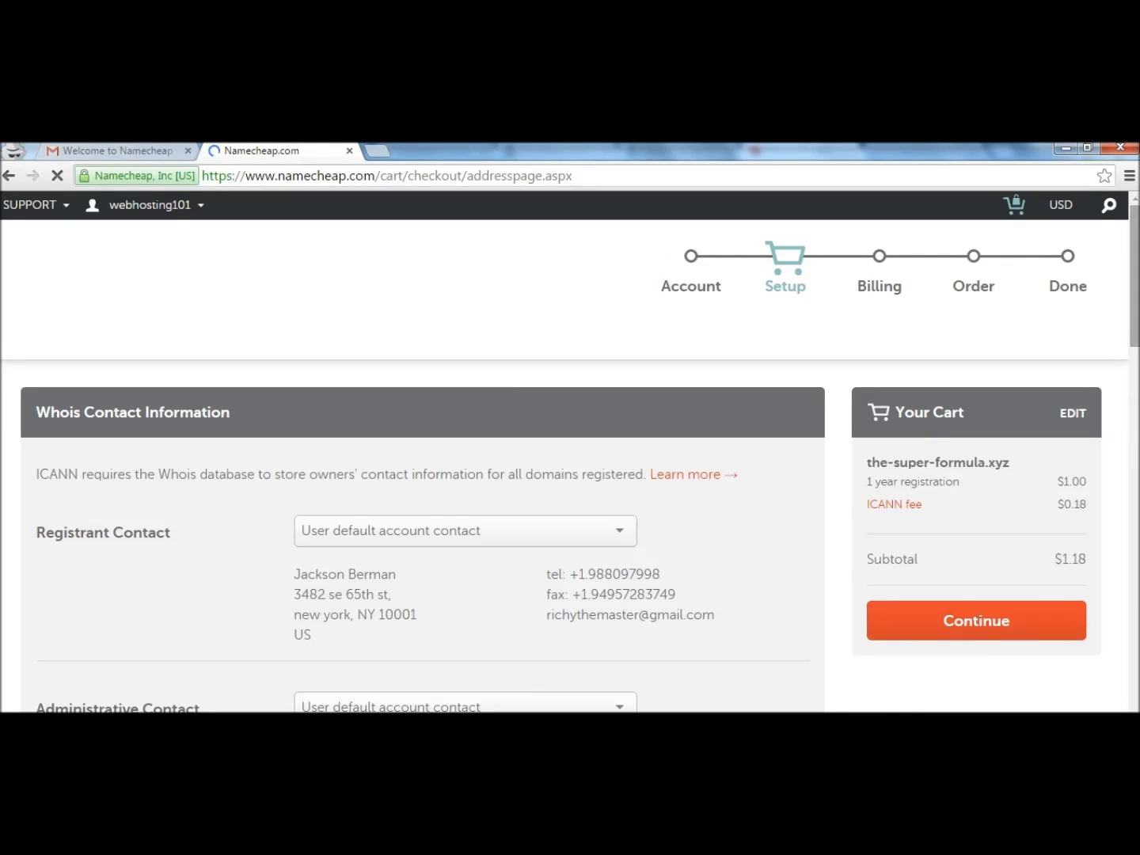
Accept the Whois contact settings and continue checkout to the billing step.
scroll(1105, 299, down, 3)
scroll(574, 451, down, 8)
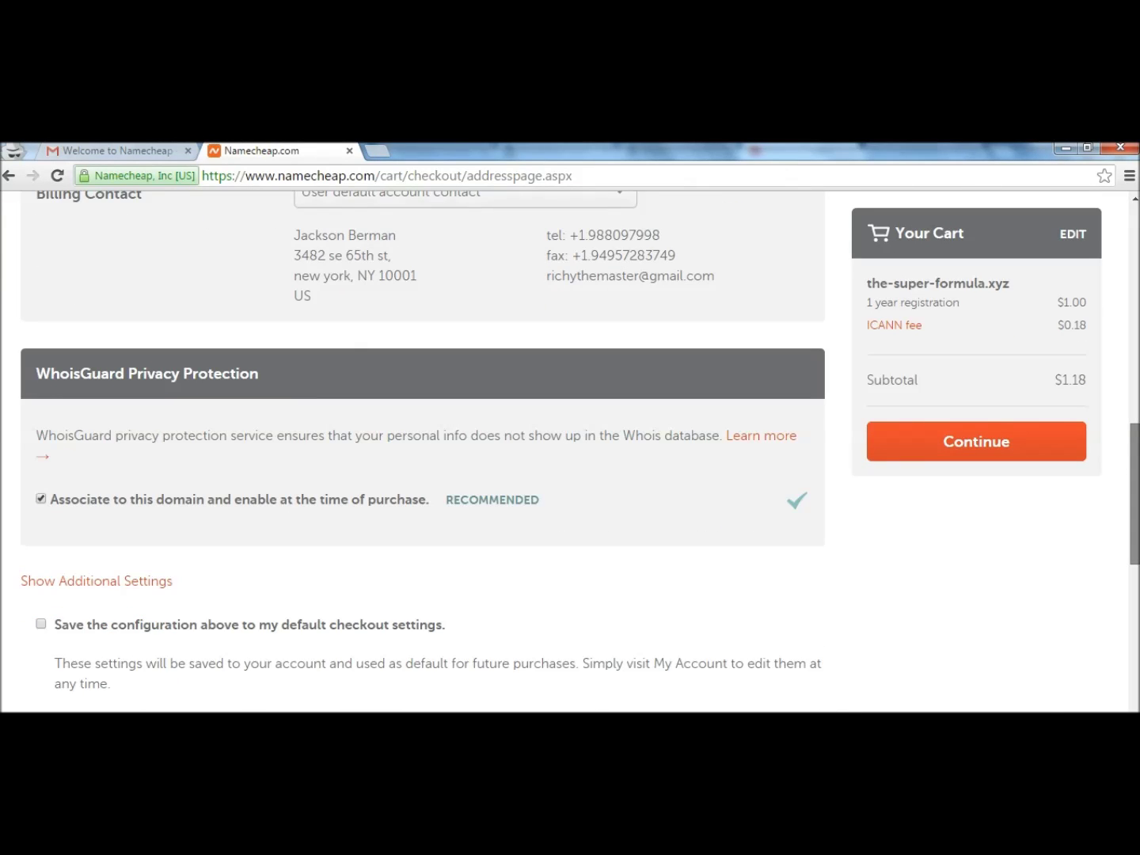
scroll(578, 449, down, 1)
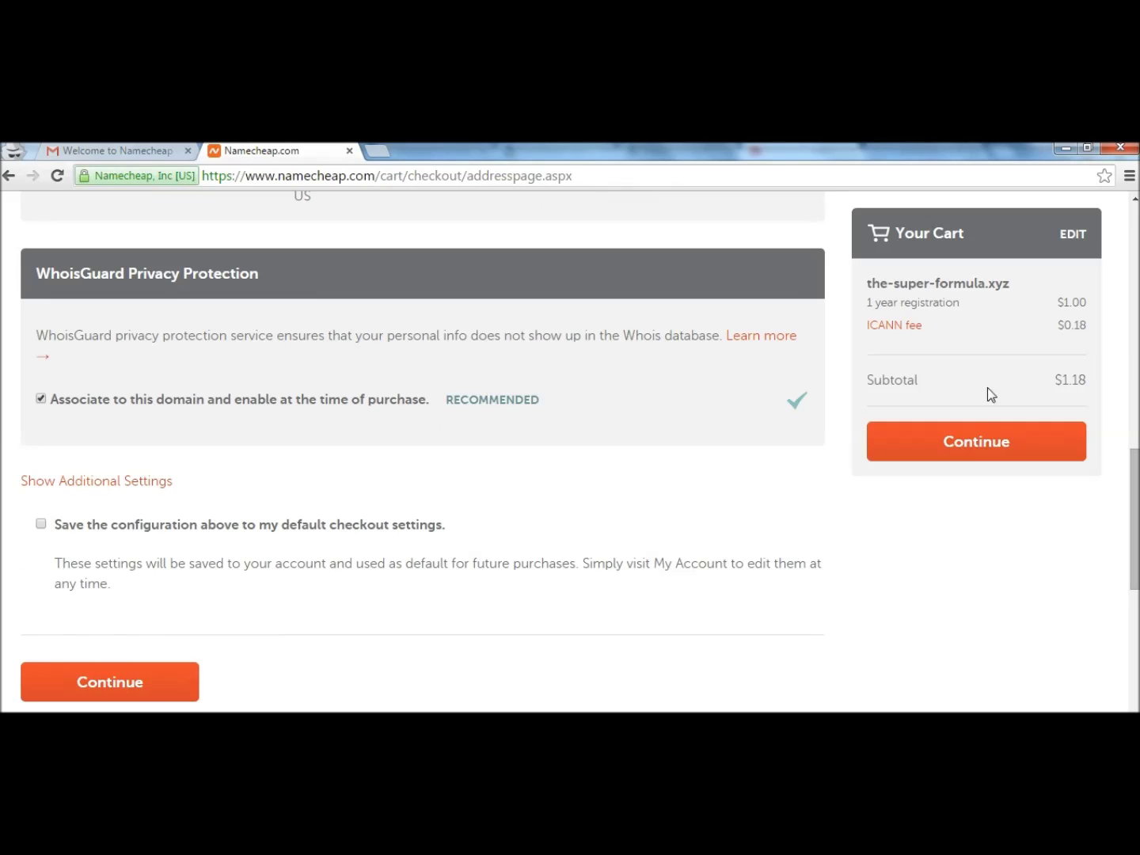
click(976, 449)
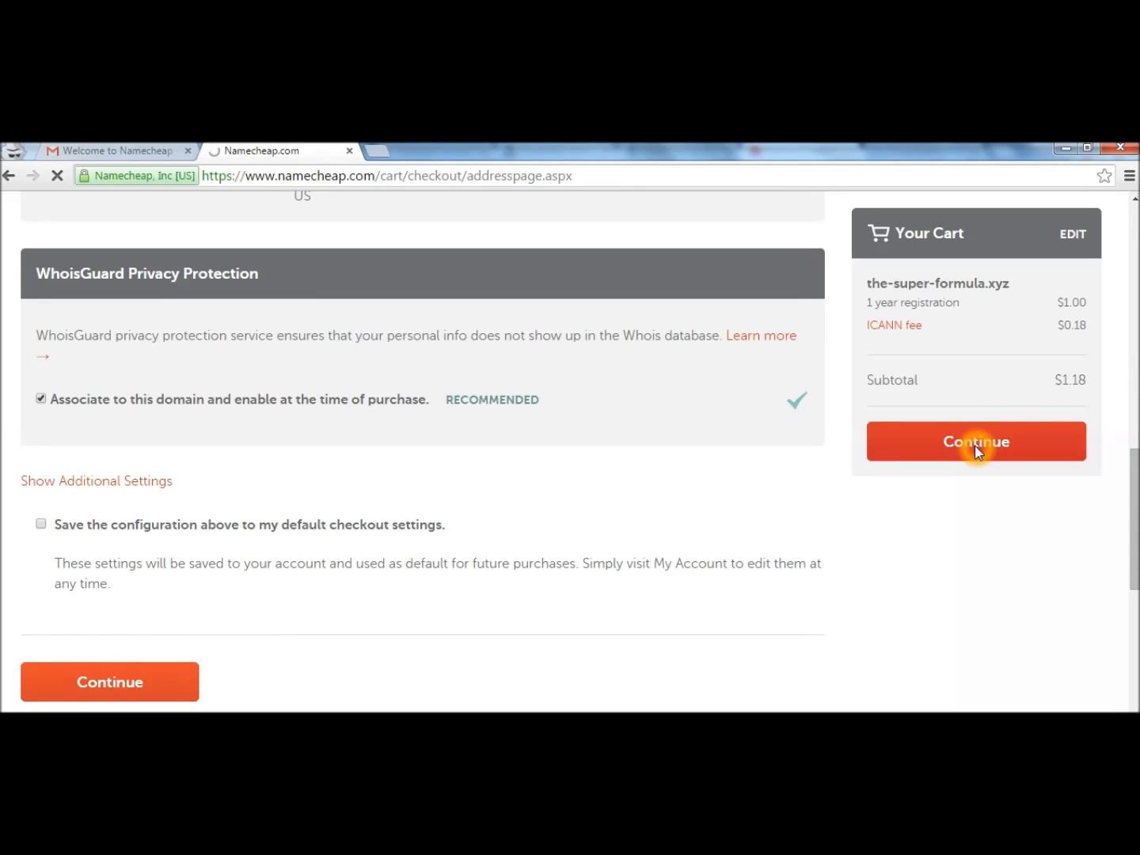
click(874, 425)
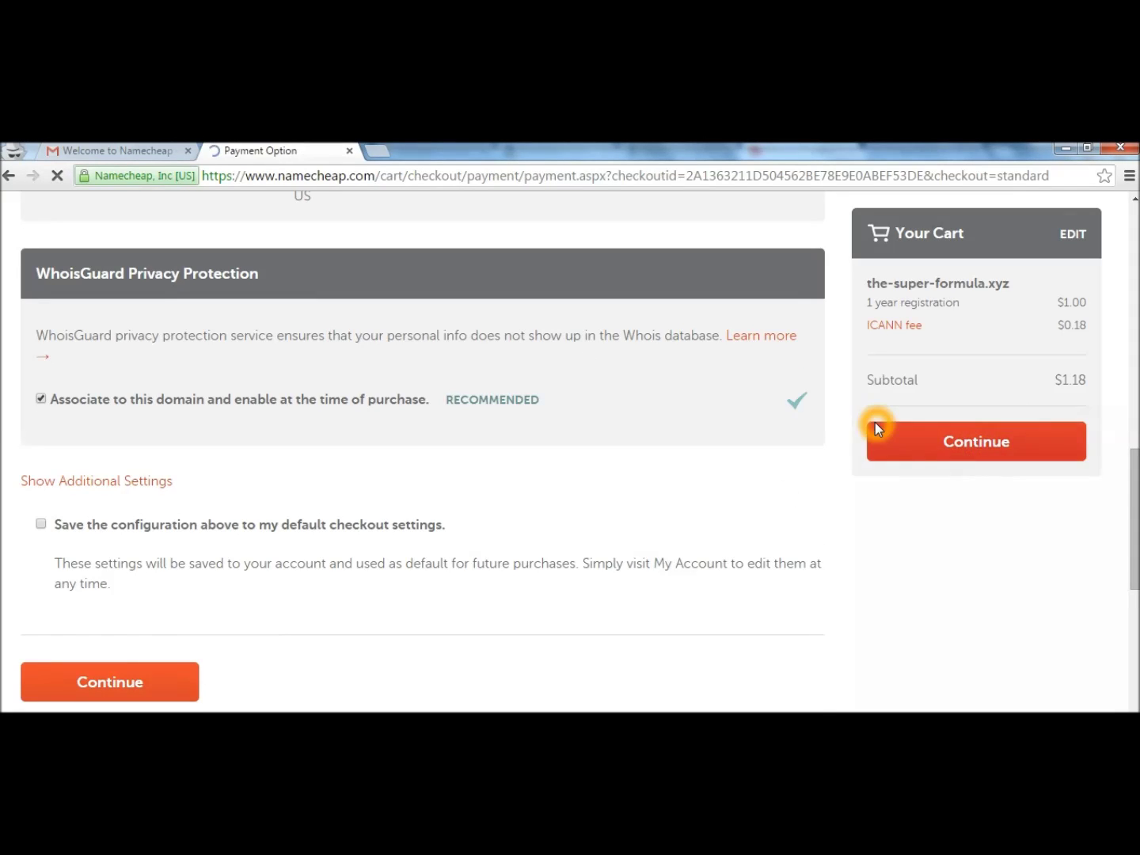
Go through the Payment Method form and proceed to Order Review.
click(803, 387)
click(1066, 325)
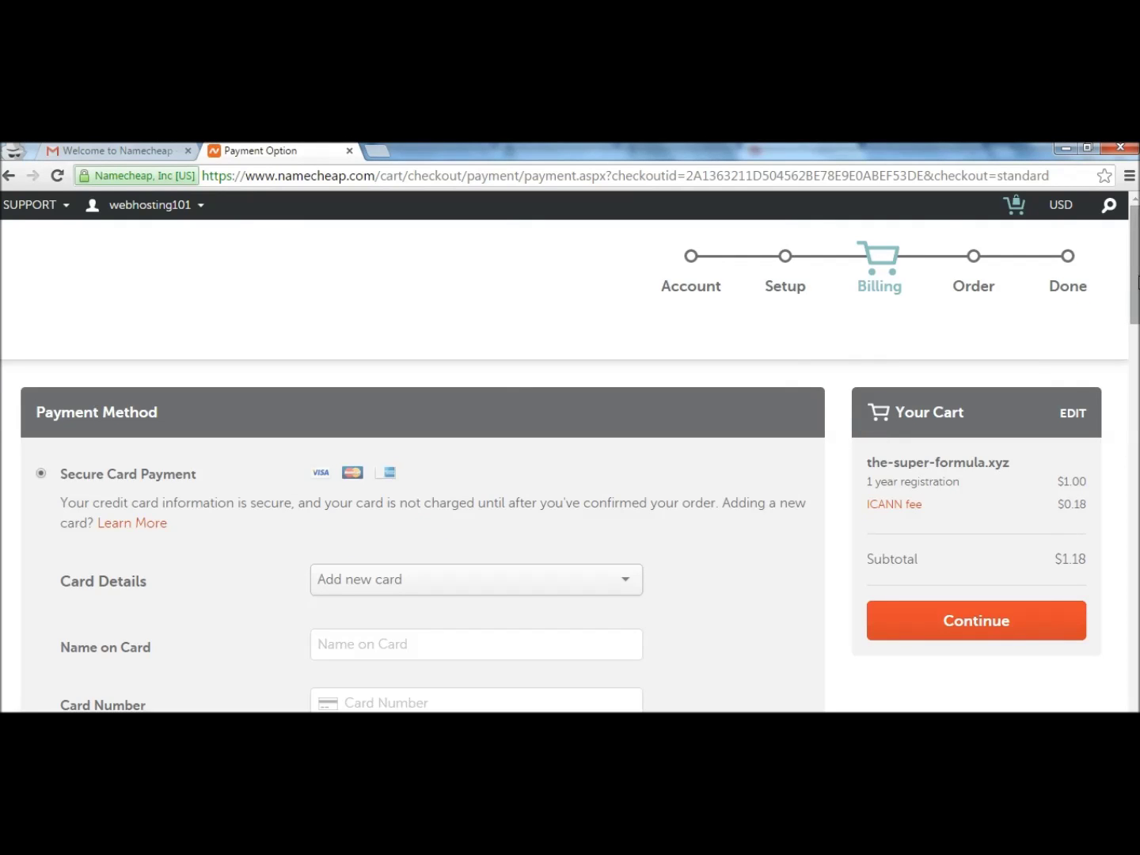
scroll(570, 451, down, 3)
scroll(420, 452, down, 10)
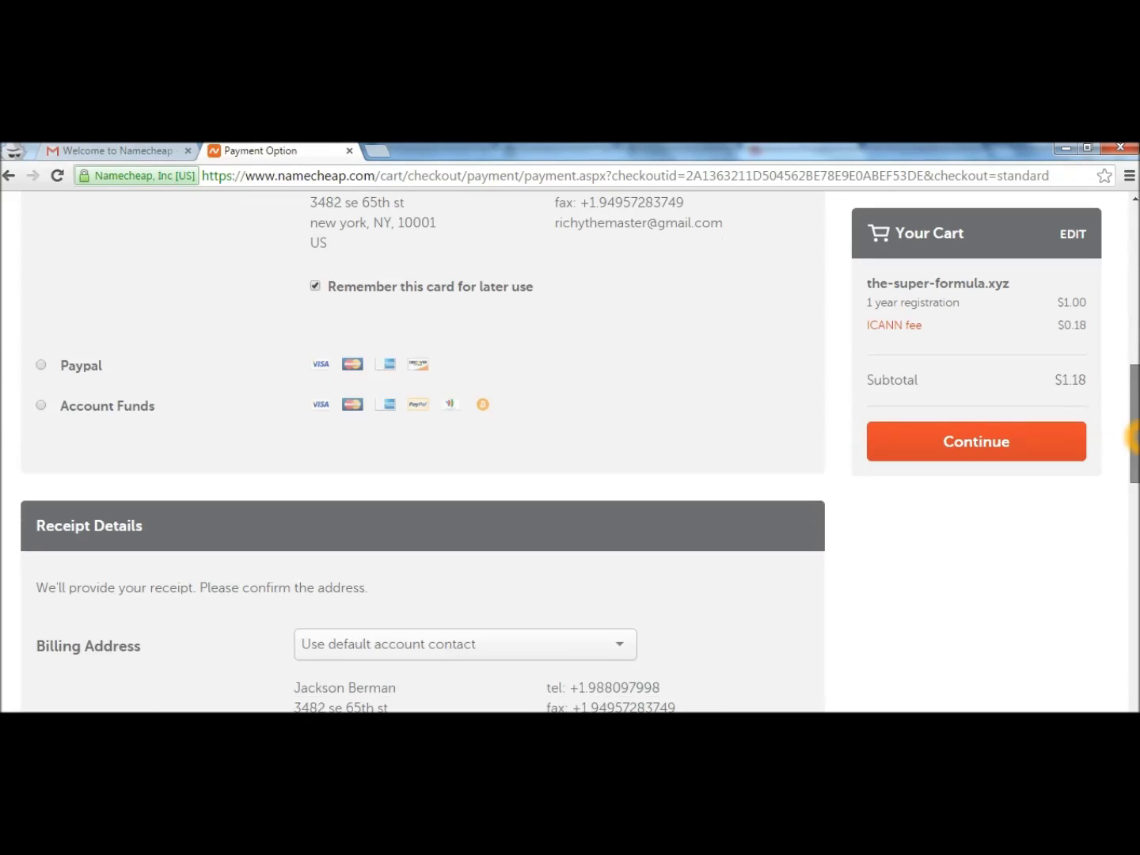
scroll(570, 452, up, 12)
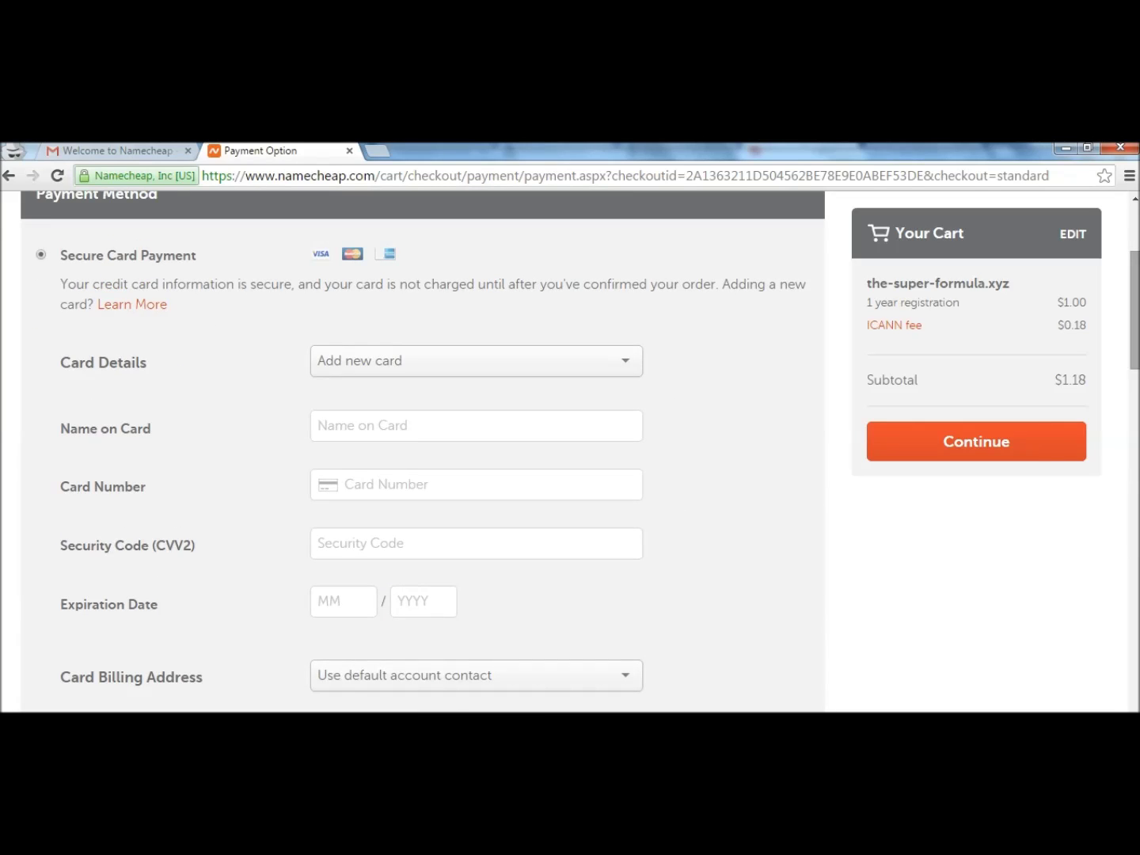
click(981, 626)
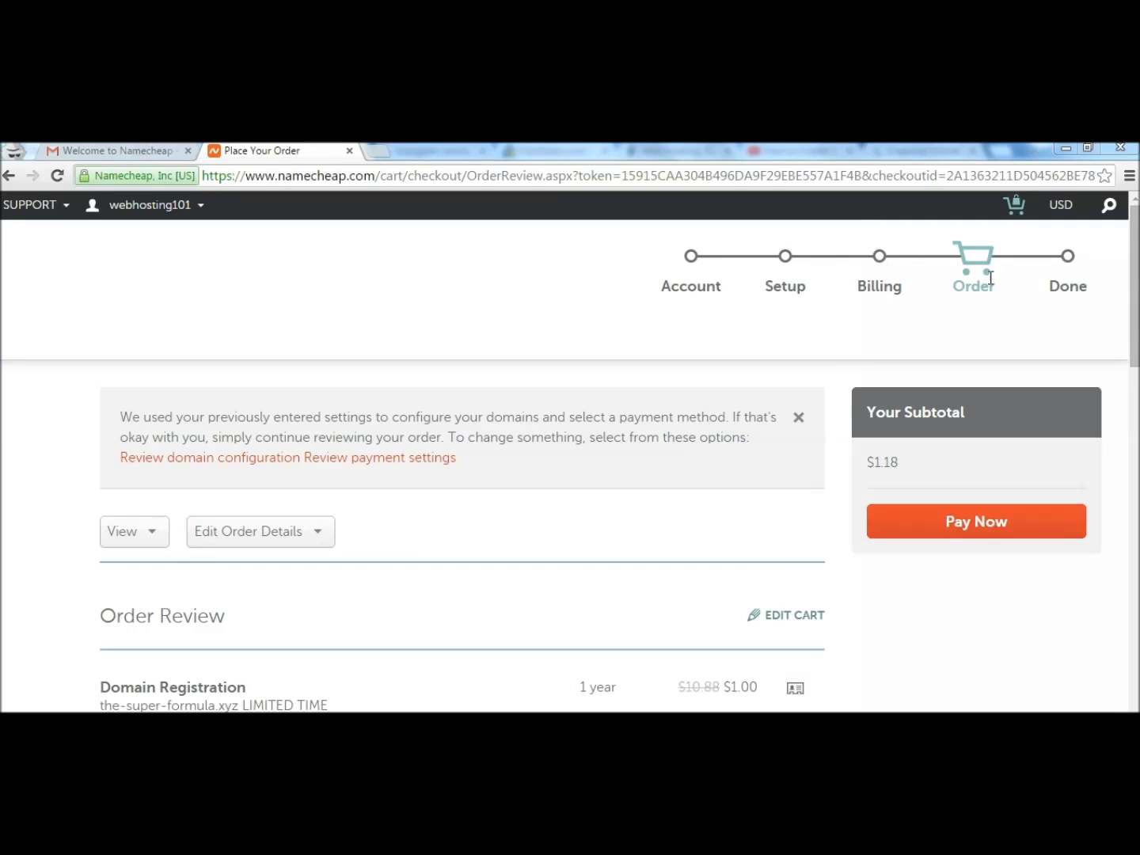
Pay for the-super-formula.xyz and review the $1.18 purchase summary on the confirmation page.
click(972, 523)
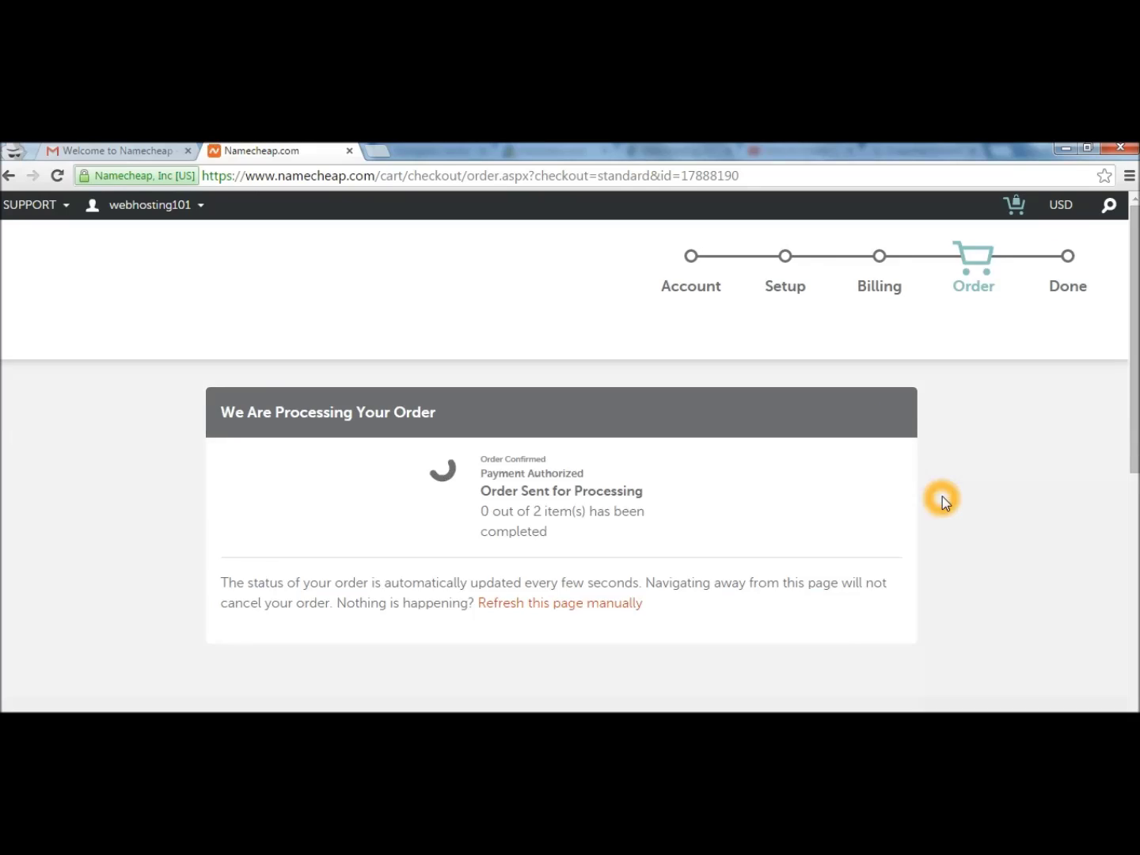
mouse_move(1136, 338)
mouse_down()
mouse_move(1138, 395)
mouse_move(1138, 354)
mouse_up()
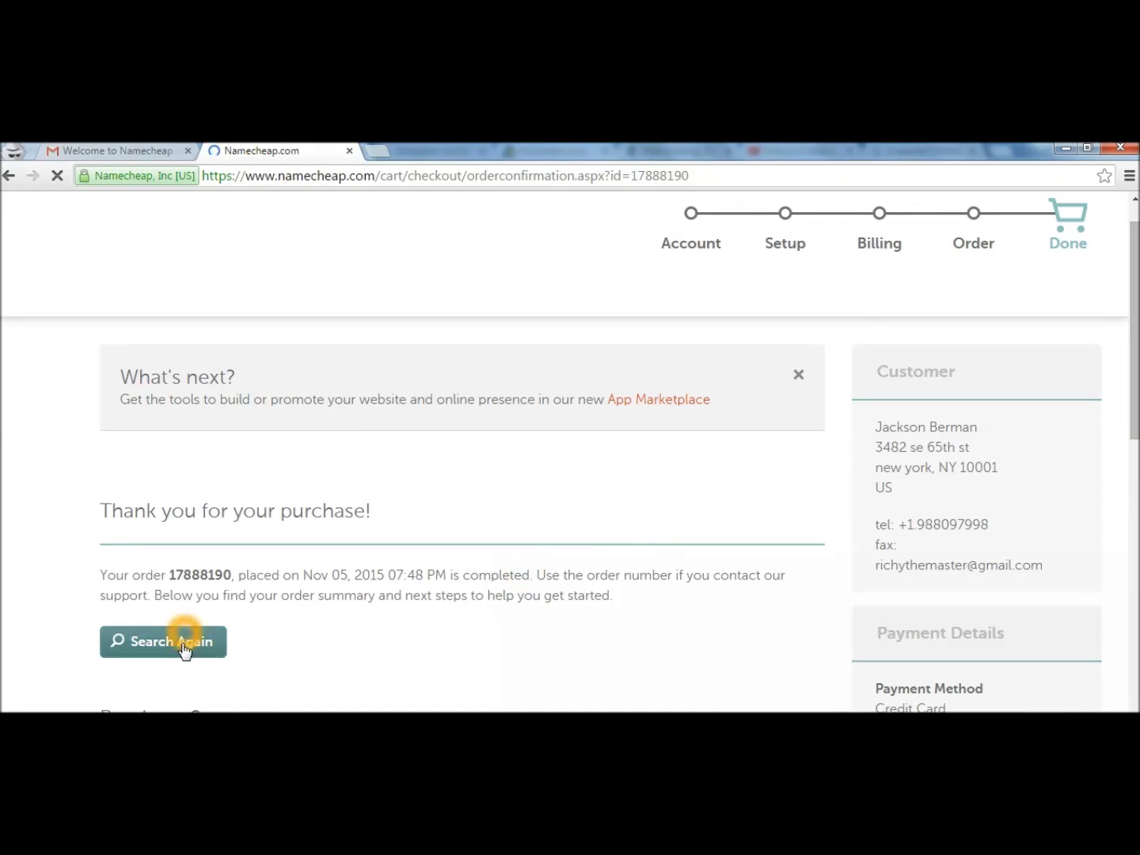
drag(1134, 336, 1129, 501)
click(665, 366)
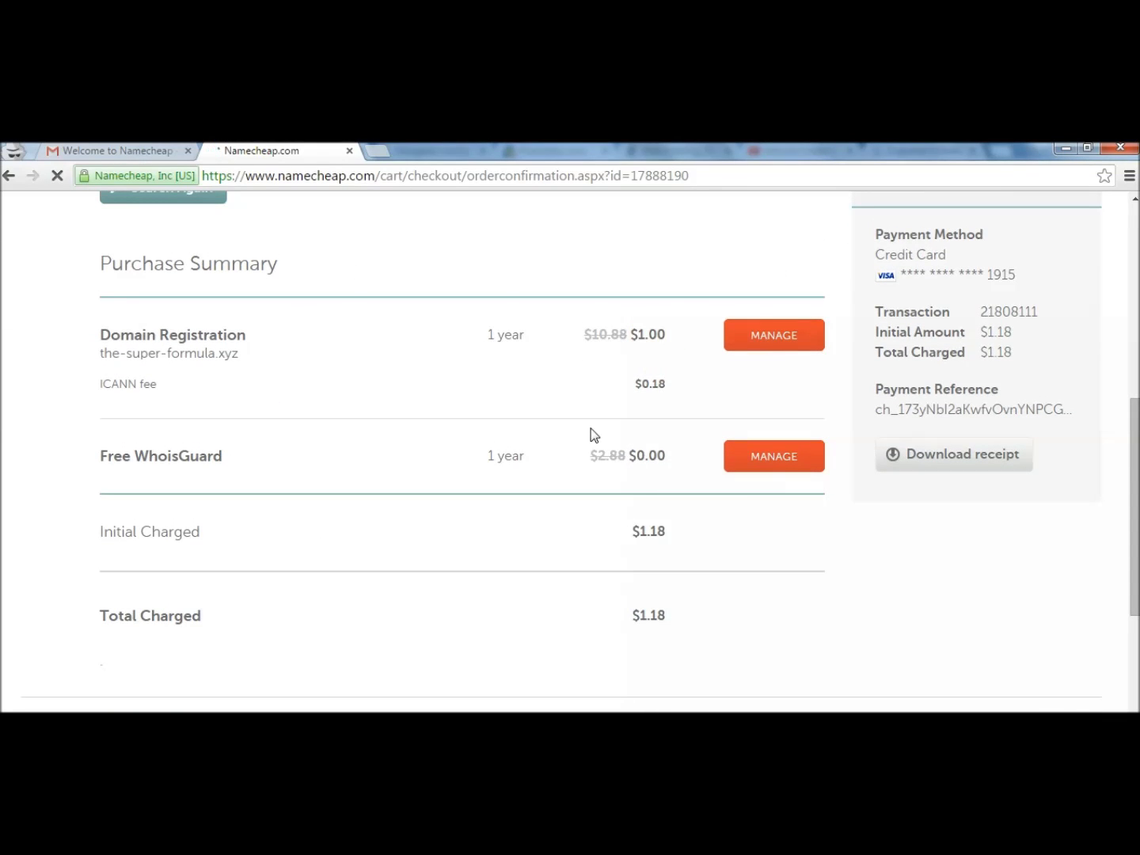
drag(1133, 432, 1133, 423)
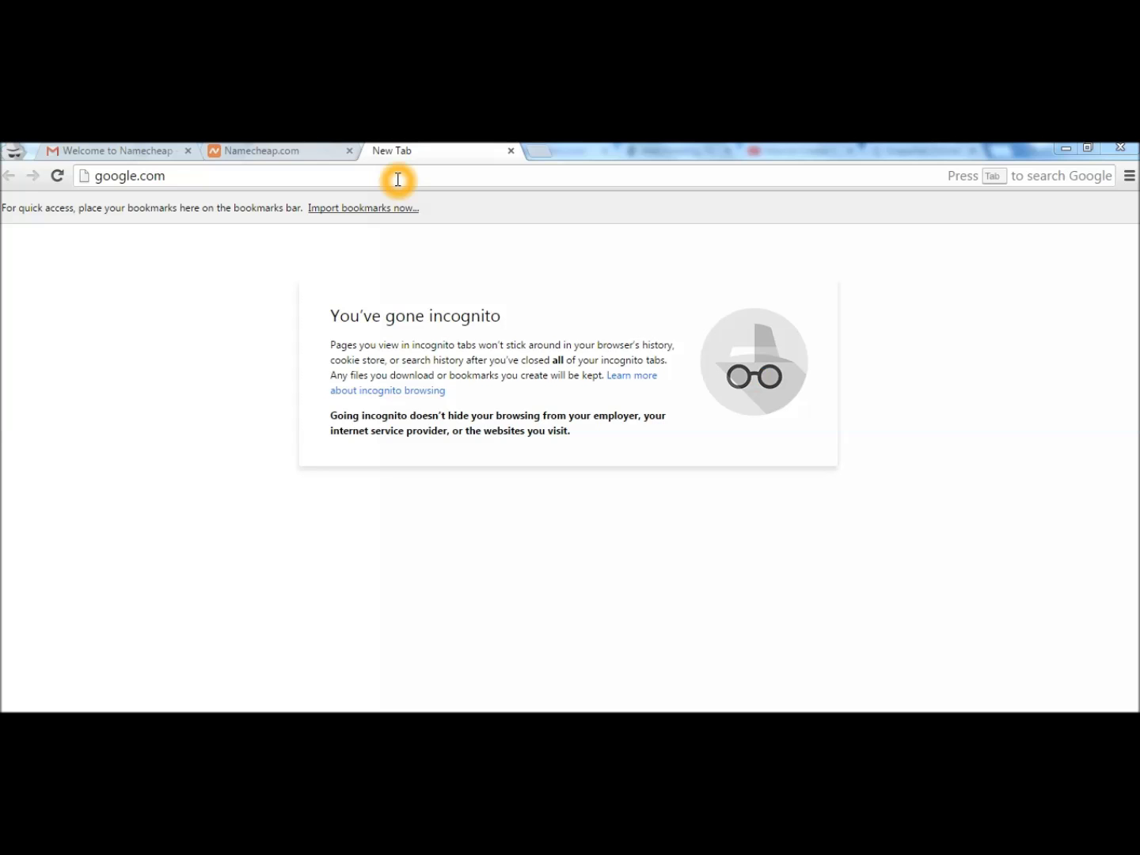
Load google.com, search 'hostgator wordpress hosting', and open HostGator's WordPress Hosting page.
click(396, 175)
key(Return)
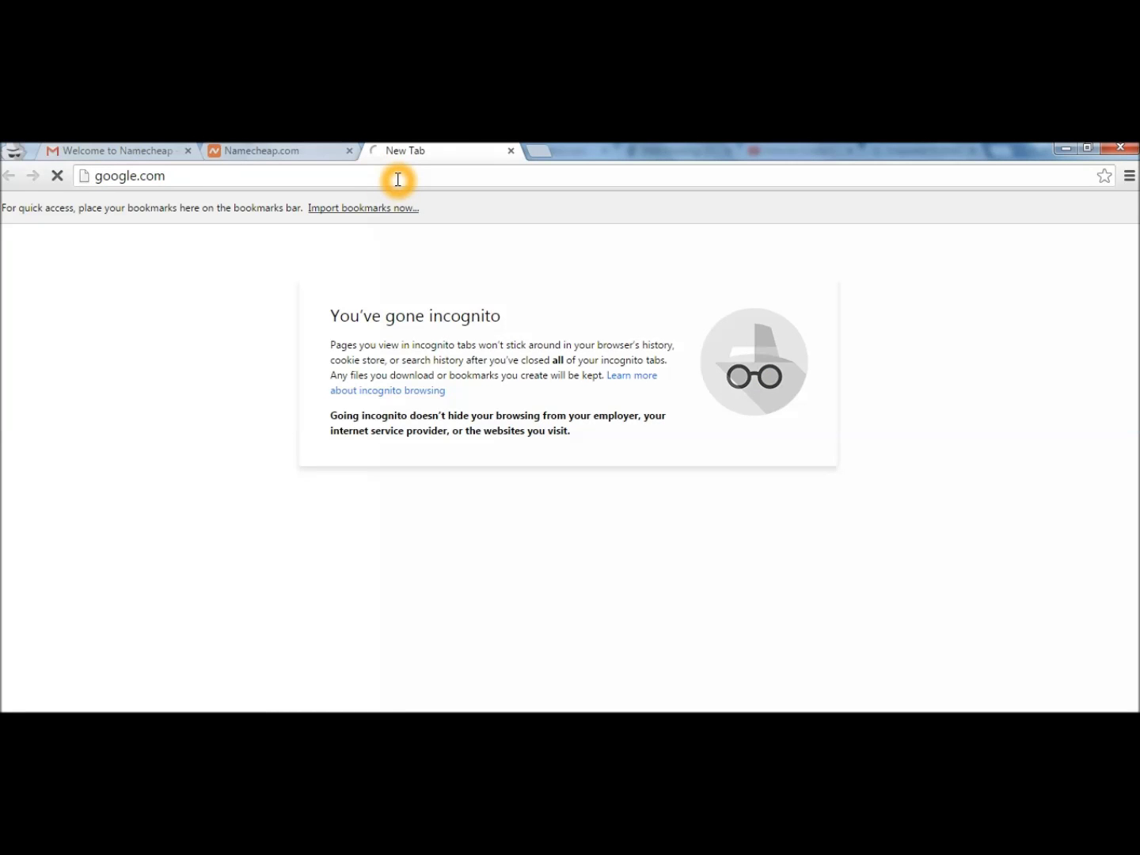
click(419, 386)
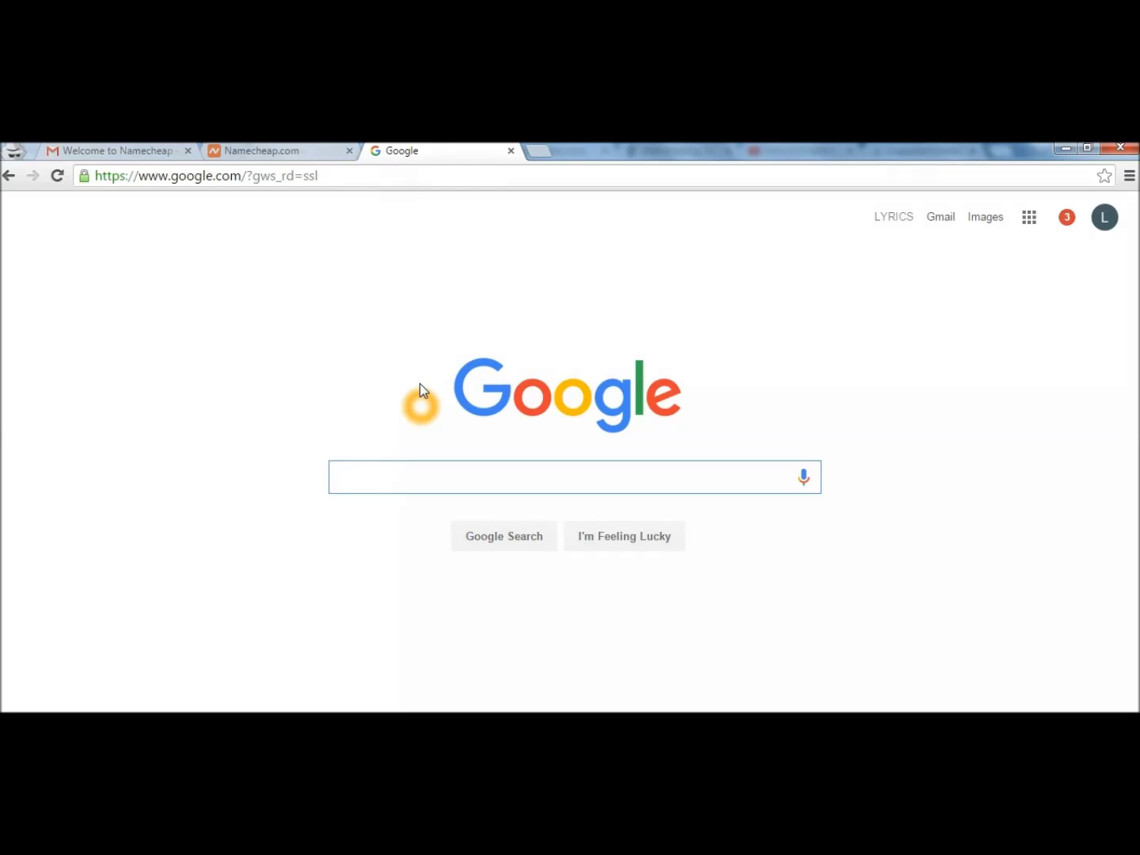
text(hostgator wo)
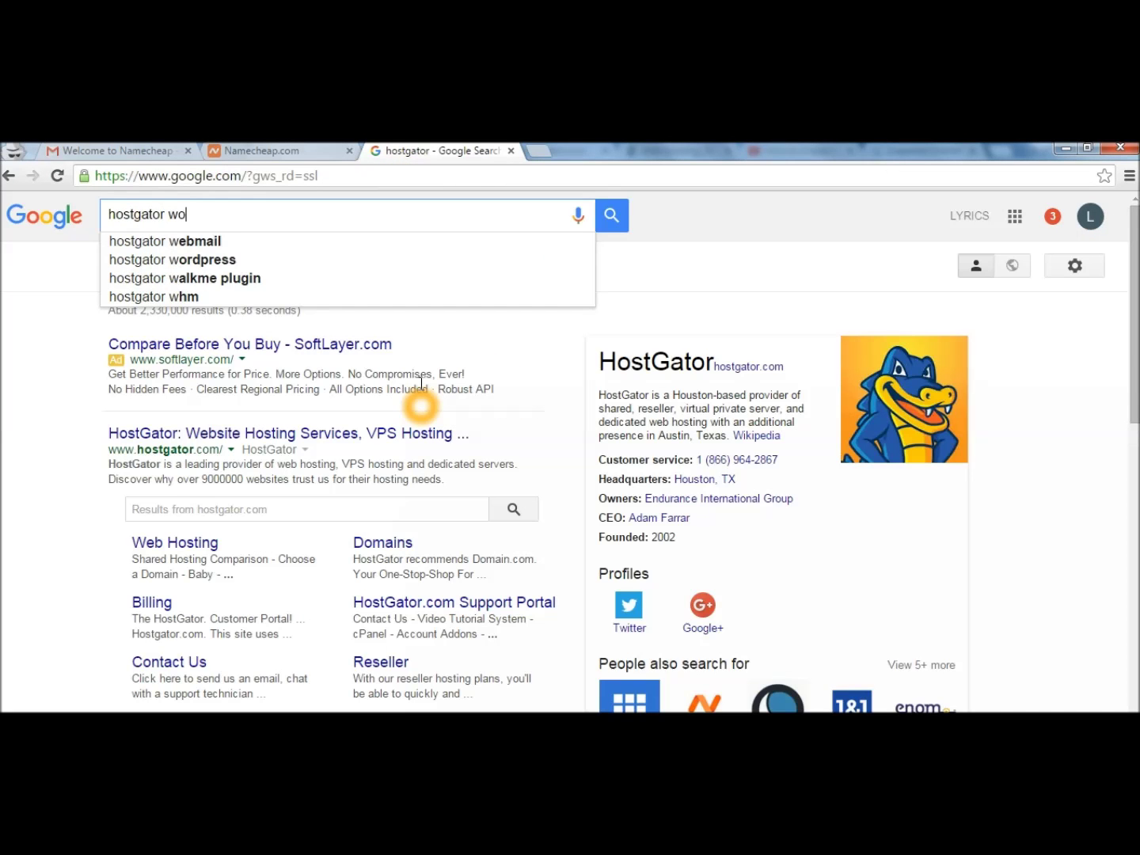
text(rdpress hosting)
key(Return)
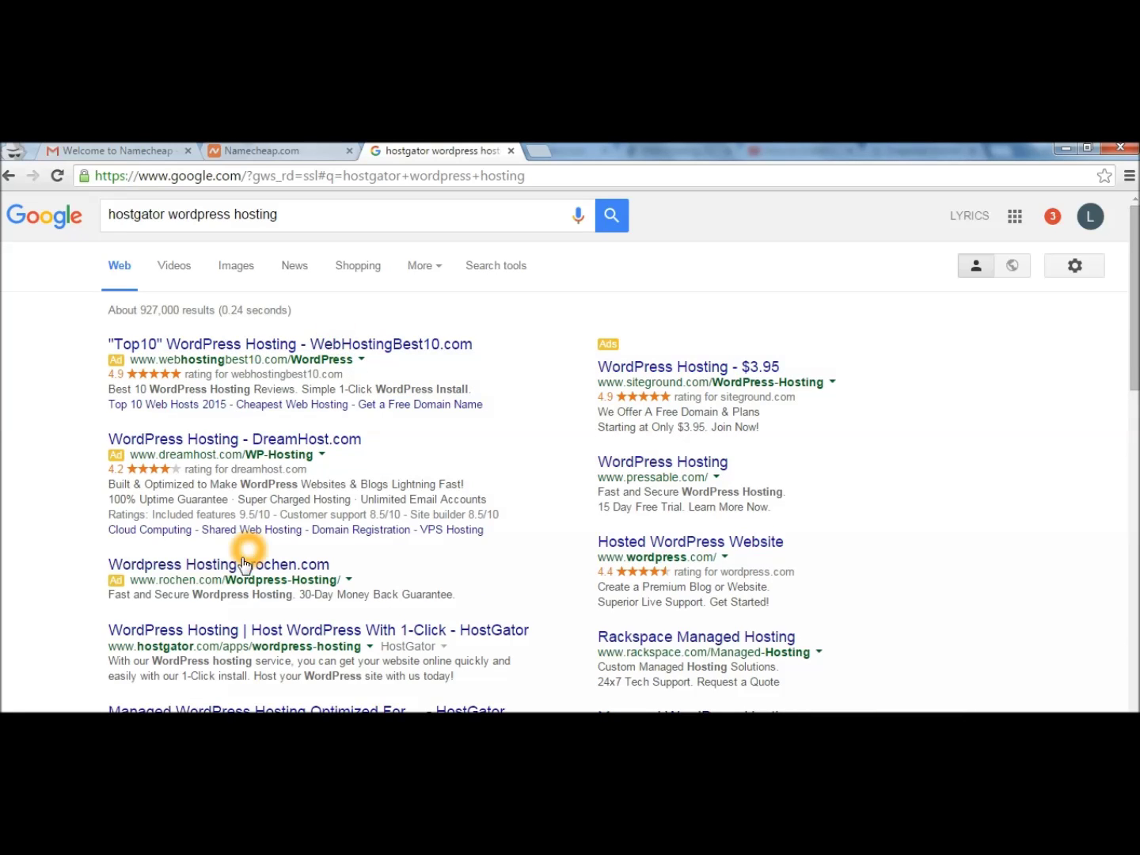
click(238, 629)
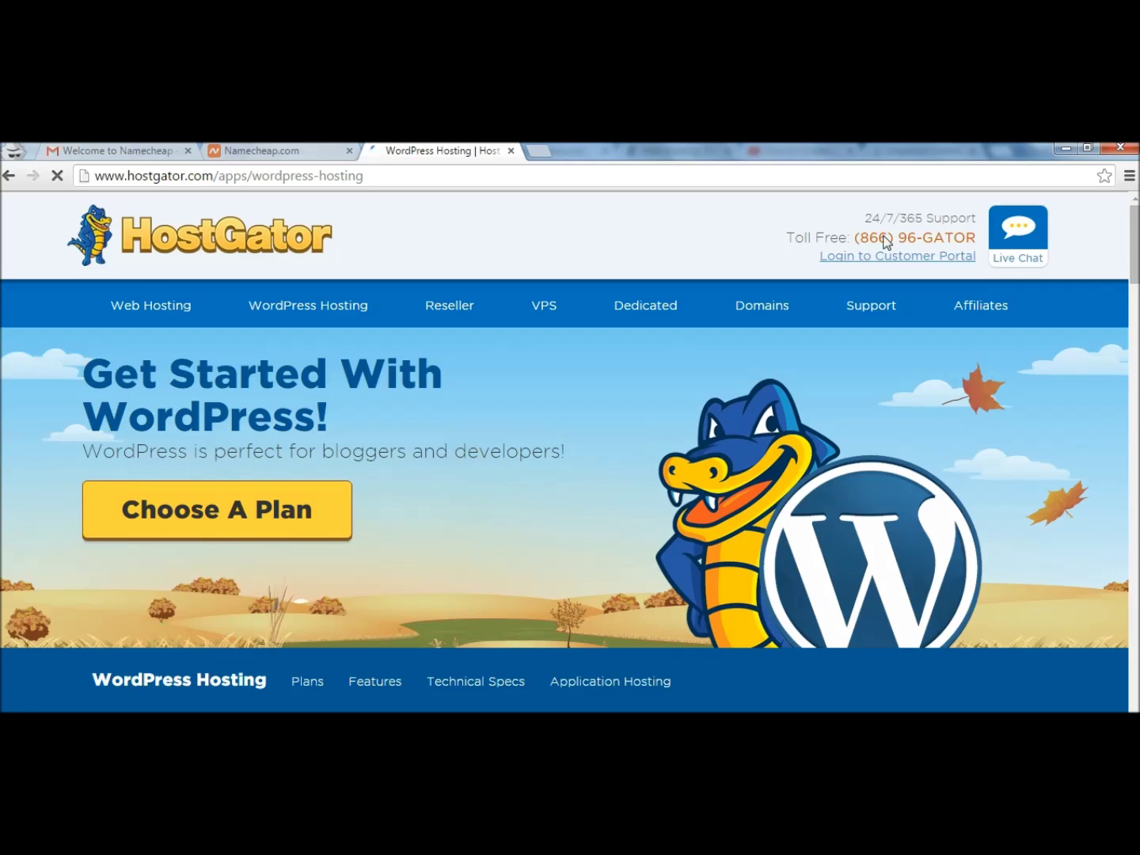
Highlight the Baby Plan's features, set it to Monthly billing at $9.56/mo, and sign up.
scroll(570, 451, down, 6)
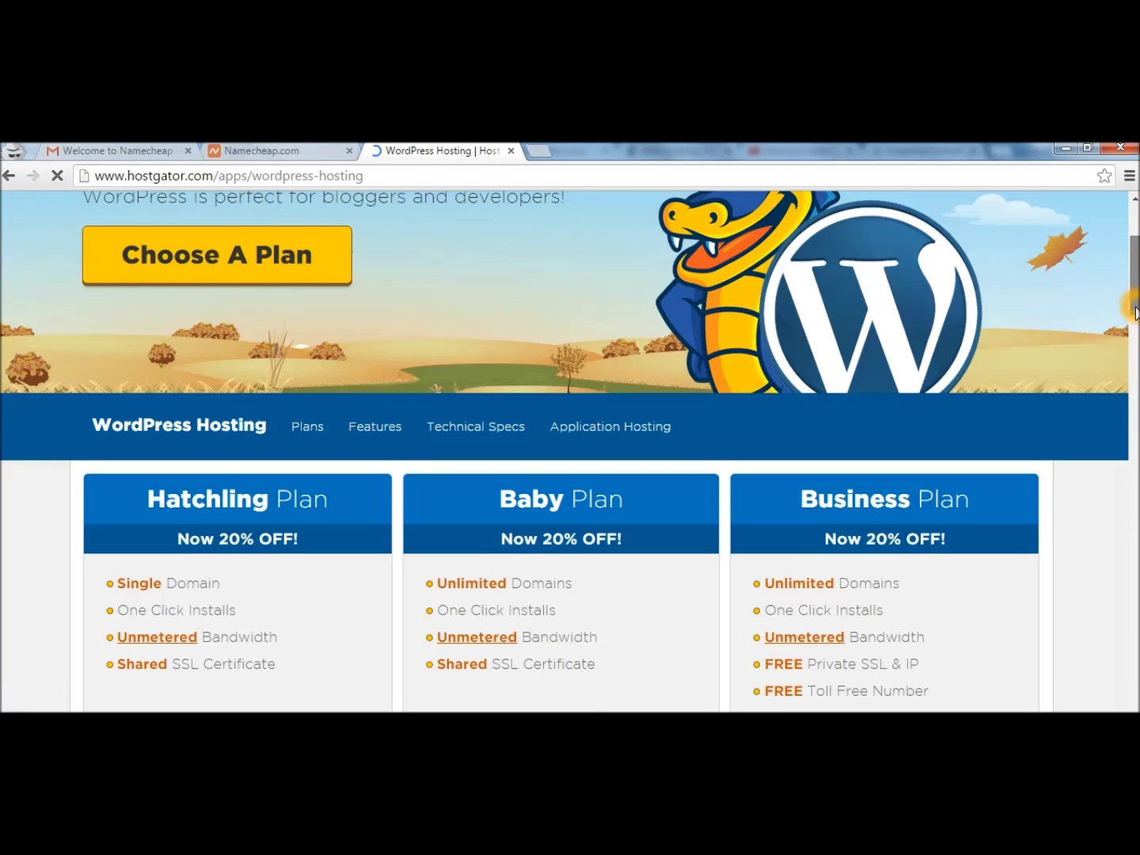
scroll(1014, 273, down, 1)
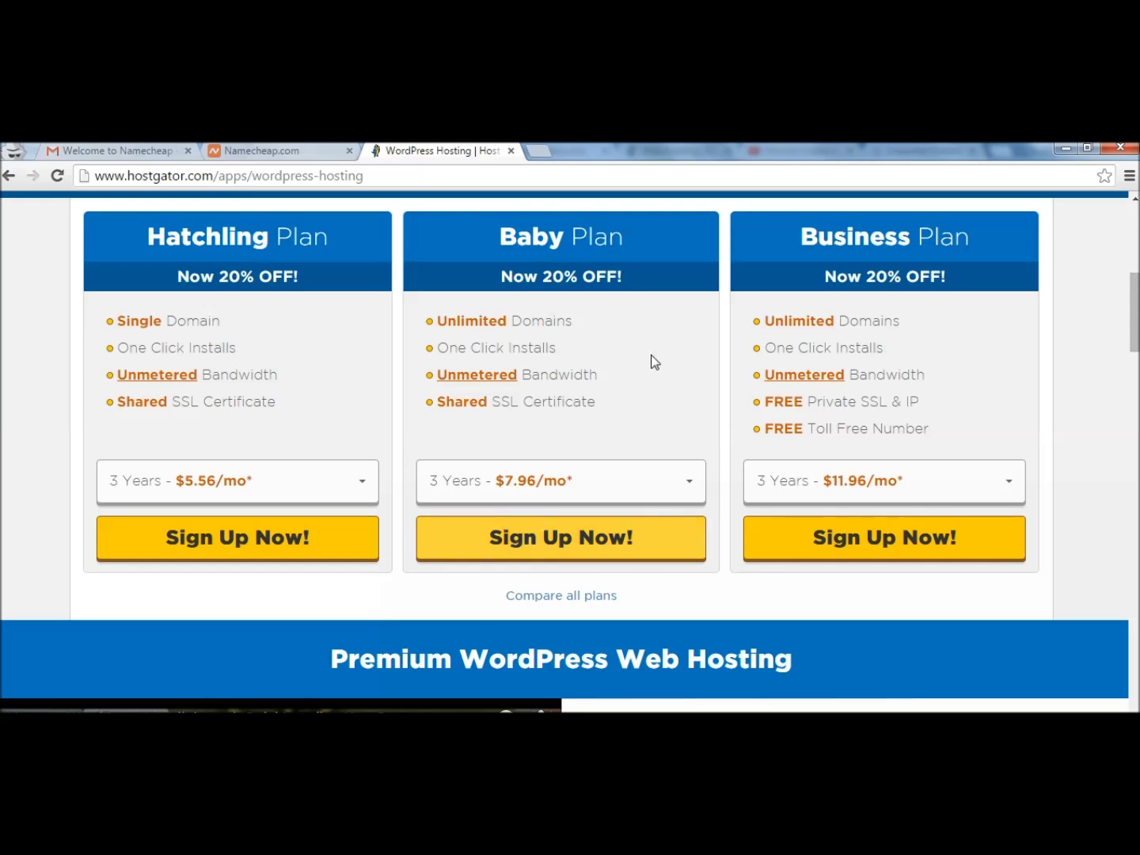
drag(456, 323, 536, 324)
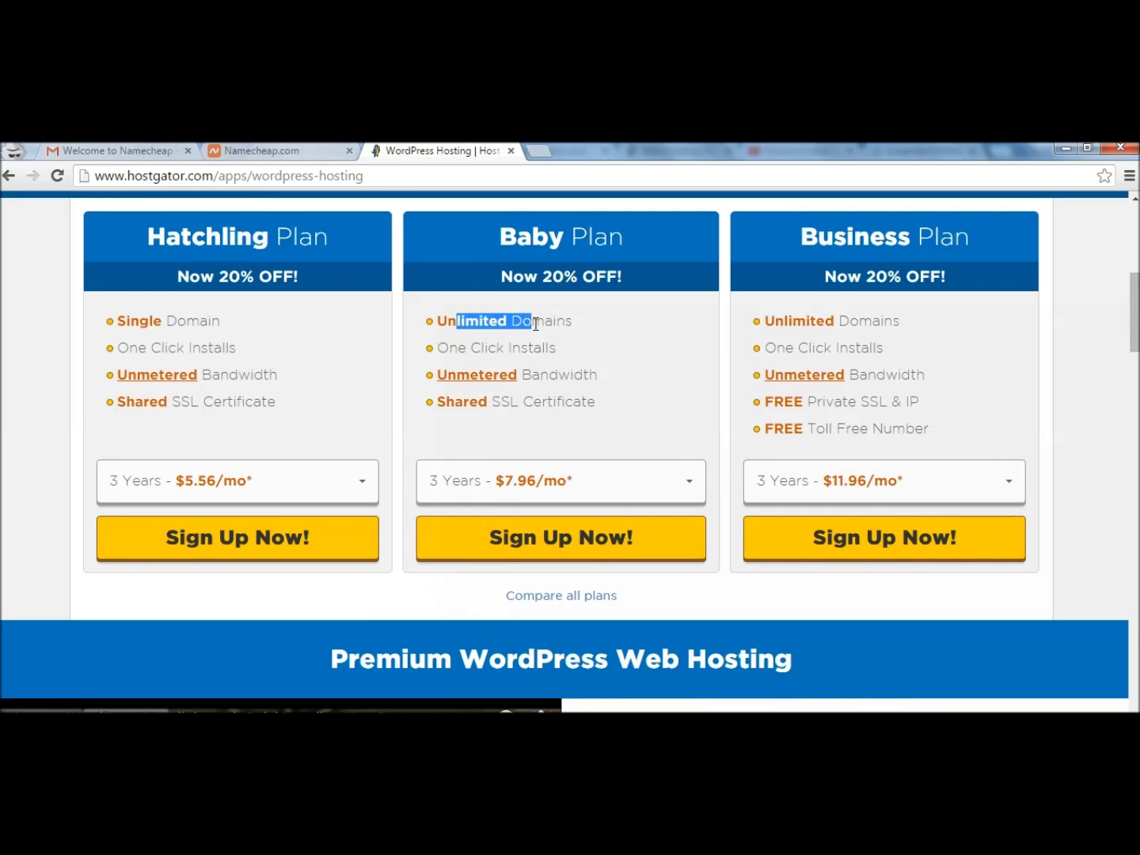
drag(436, 348, 542, 349)
click(467, 375)
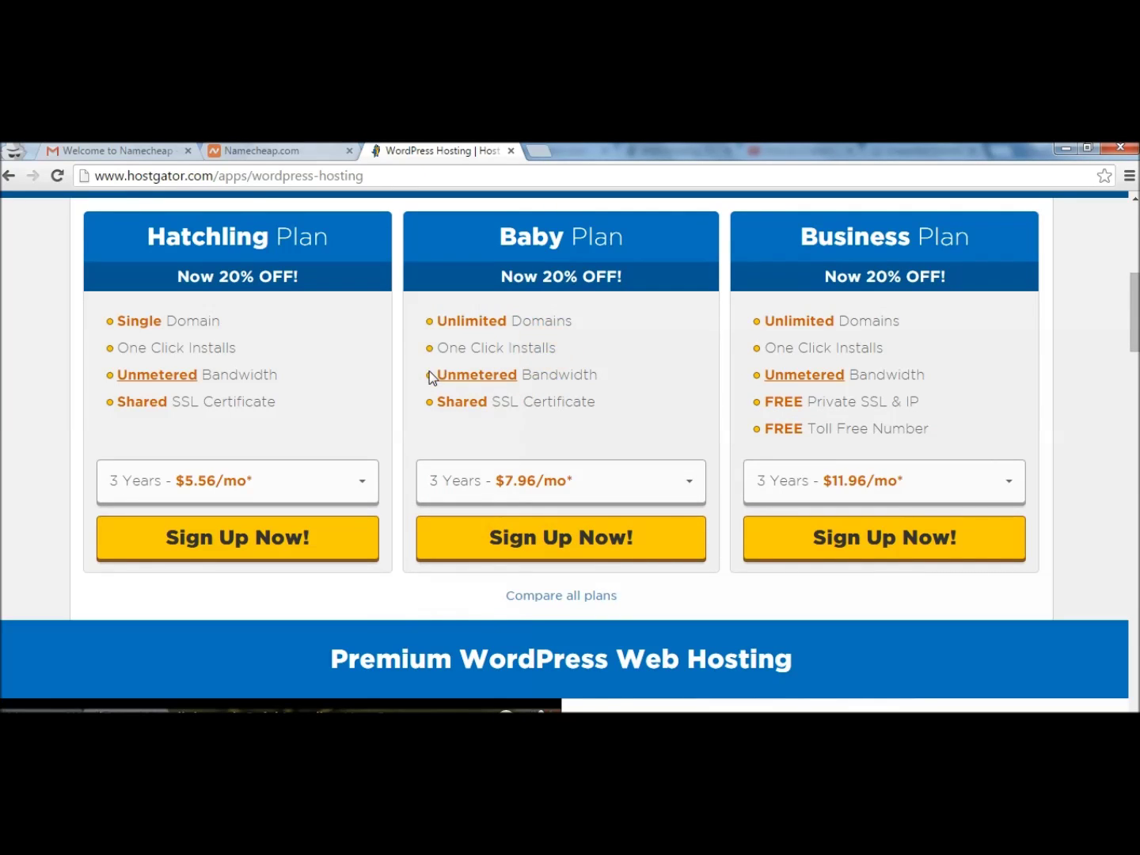
click(504, 497)
click(495, 629)
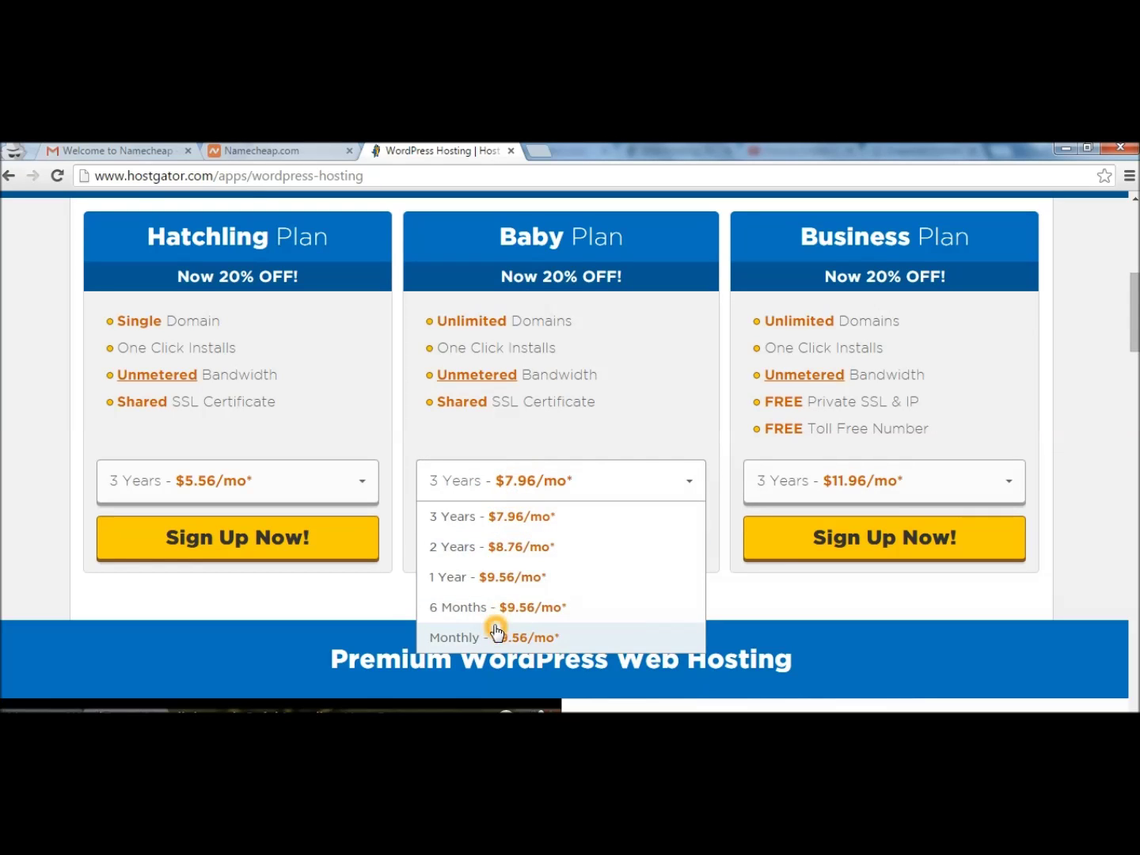
click(496, 551)
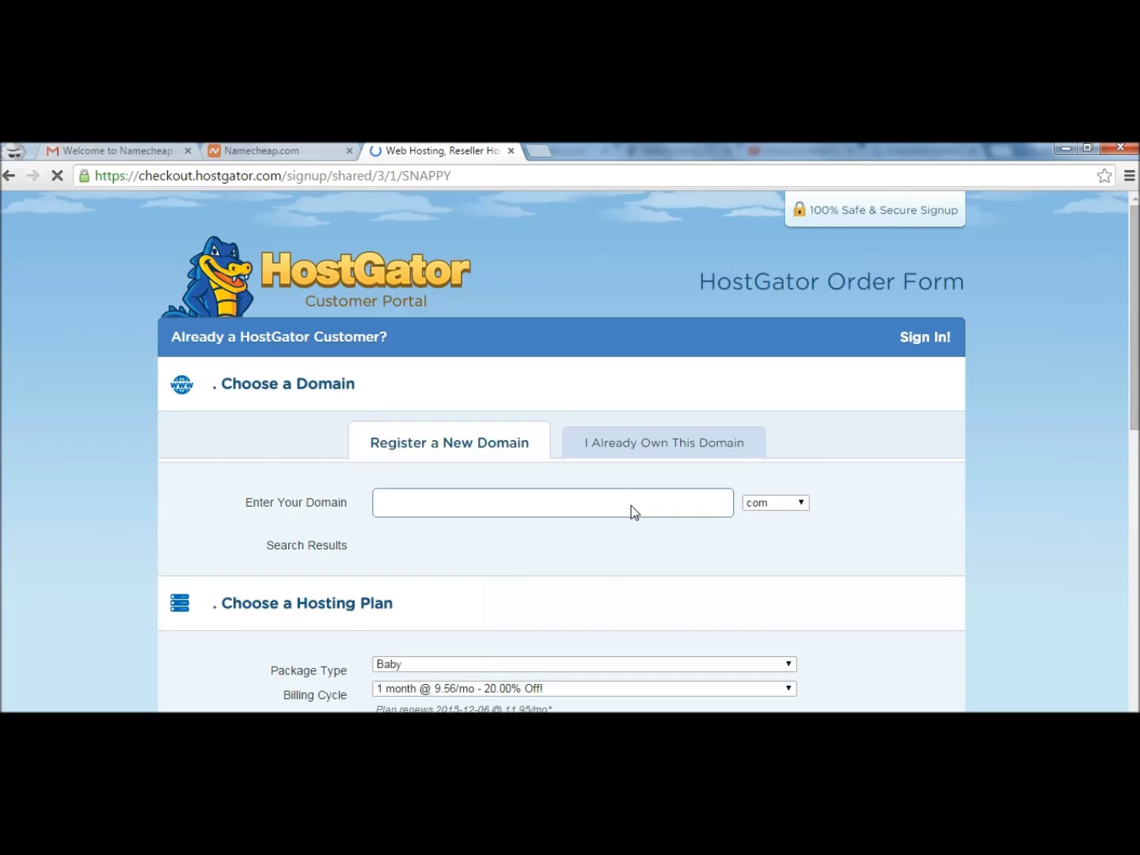
Add the already-owned domain the-super-formula.xyz as the order's primary domain.
click(267, 150)
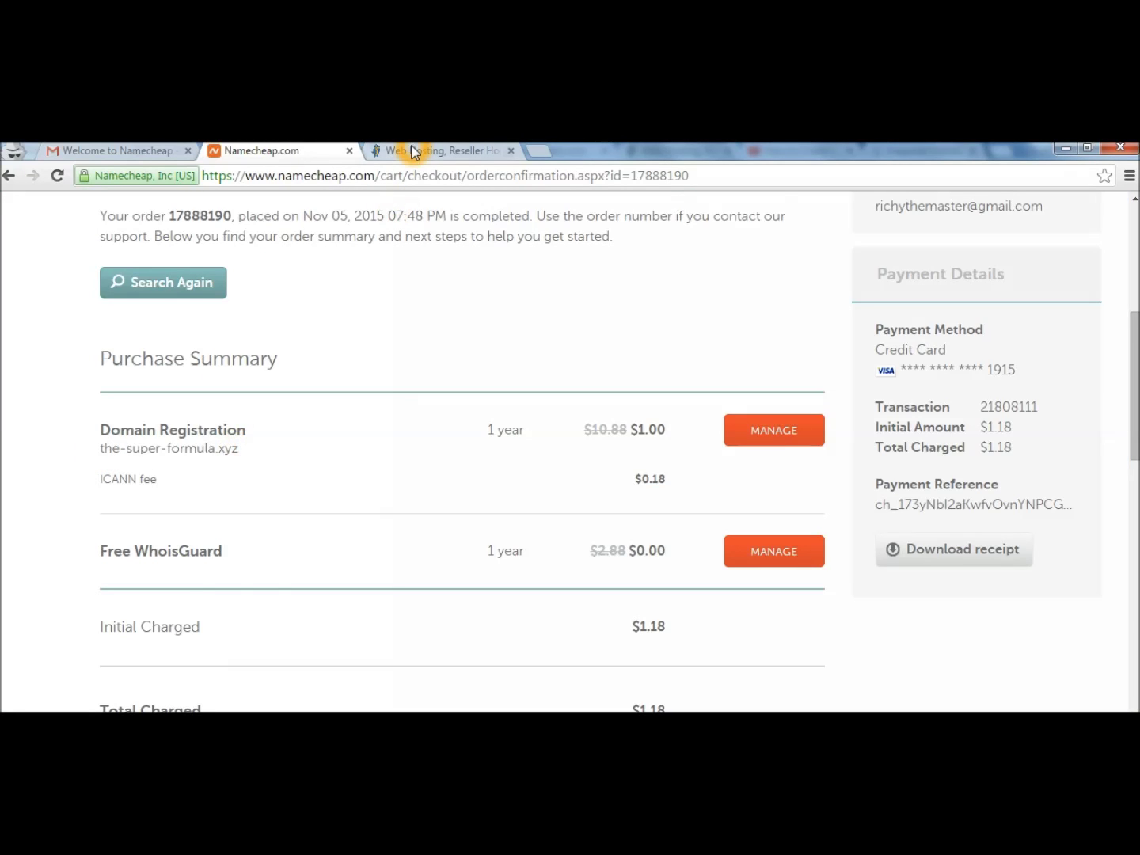
click(413, 150)
click(532, 510)
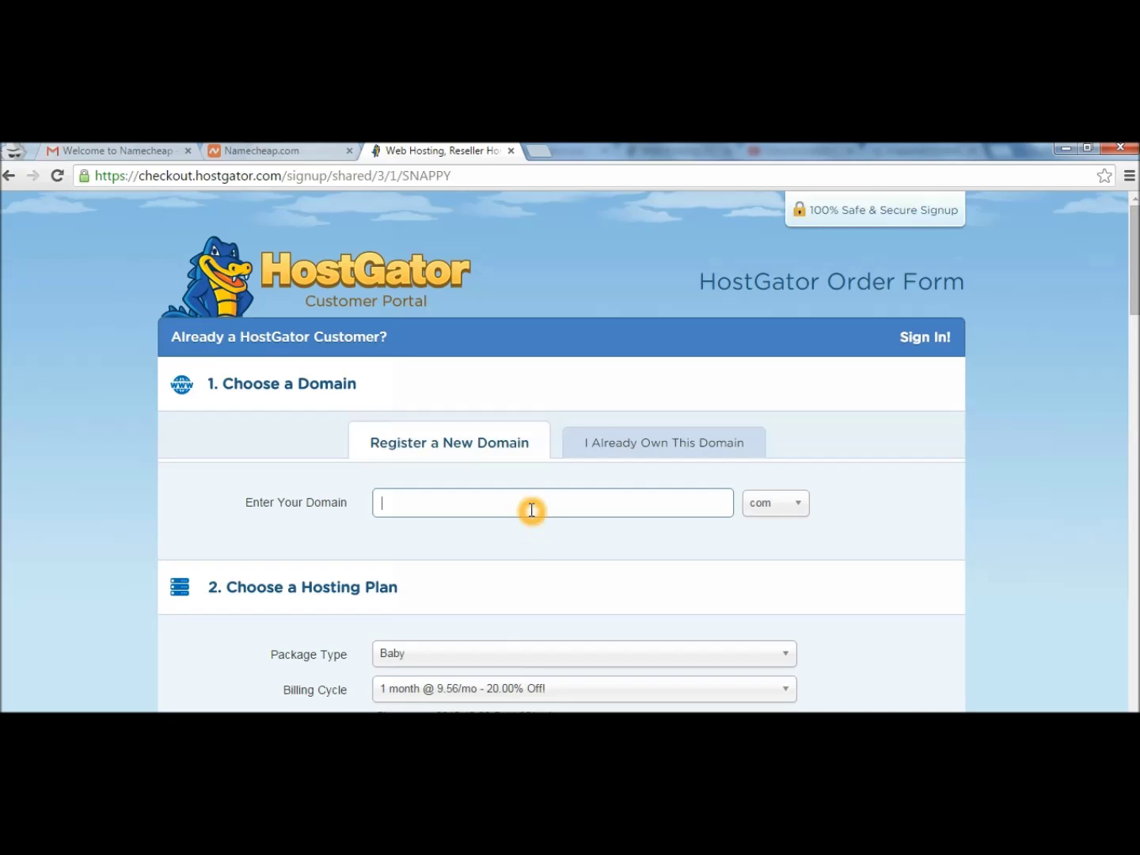
click(620, 458)
click(593, 506)
text(the-super-formula.xyz)
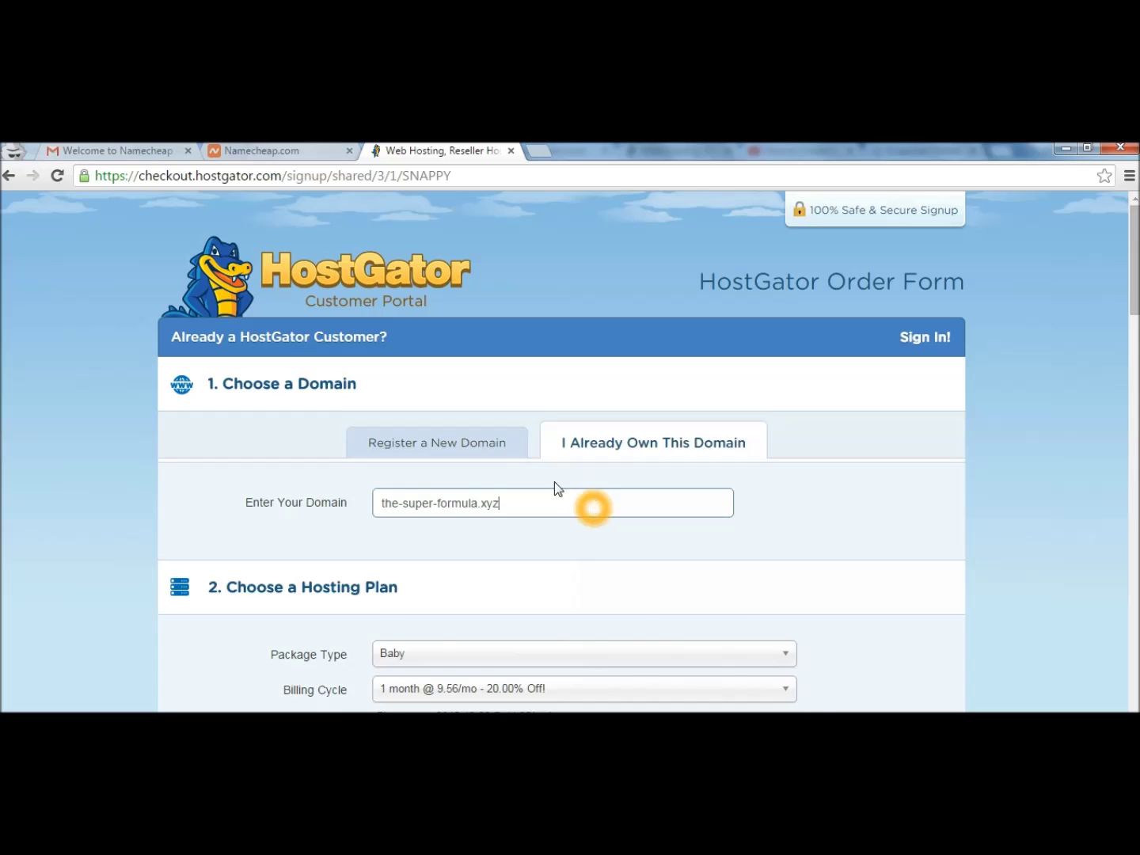
key(Return)
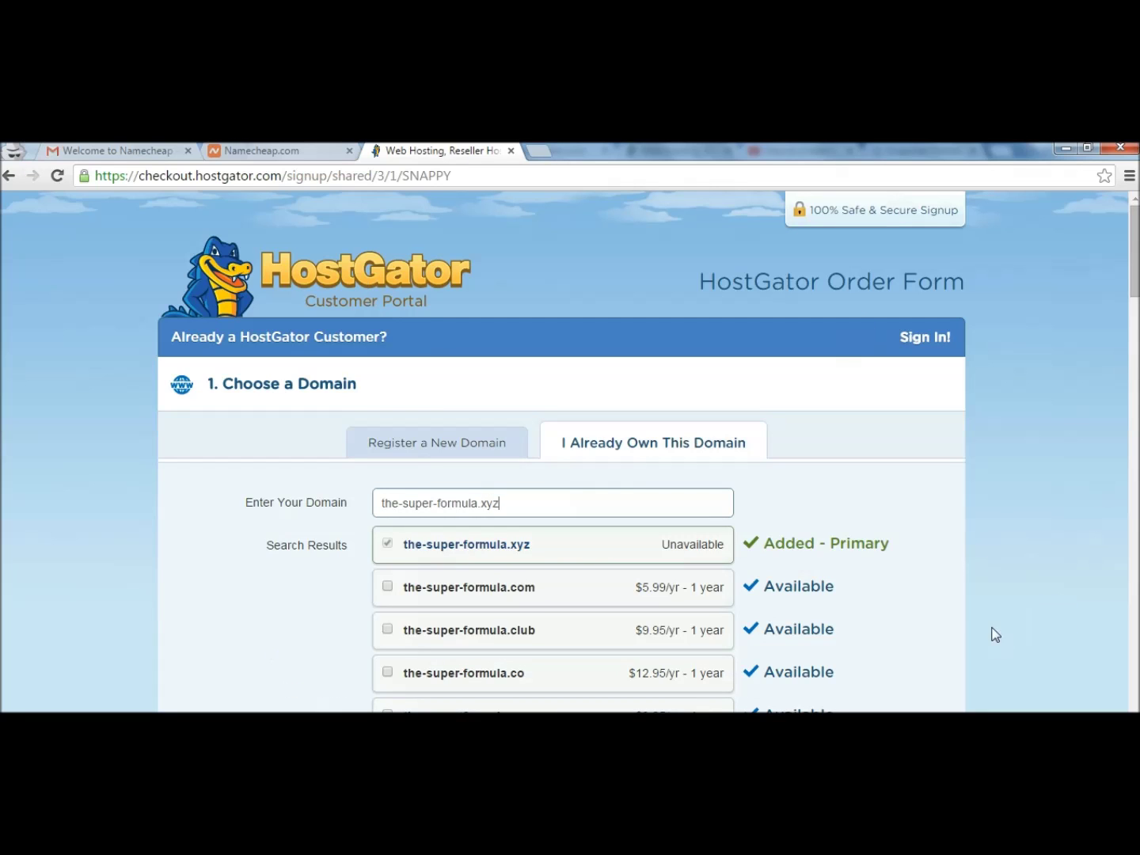
Enter a hosting username and a security PIN on the order form.
scroll(960, 549, down, 5)
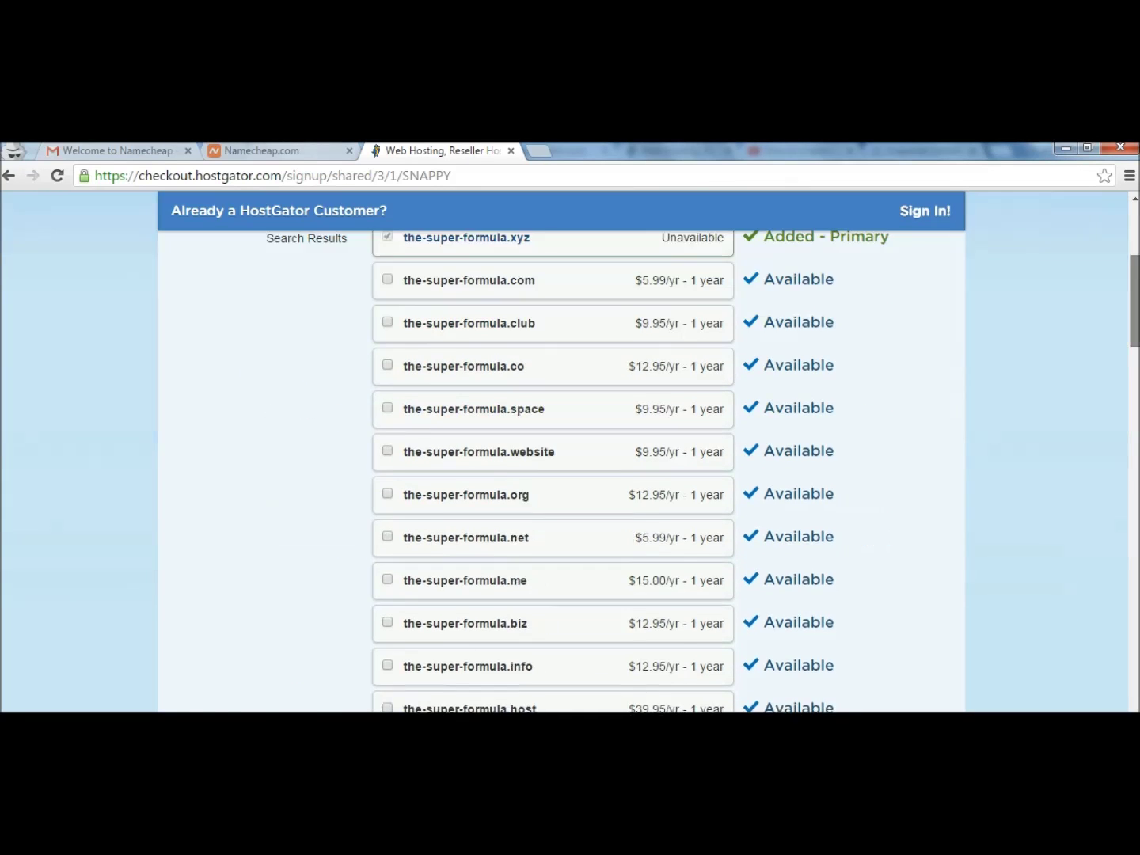
scroll(570, 472, down, 6)
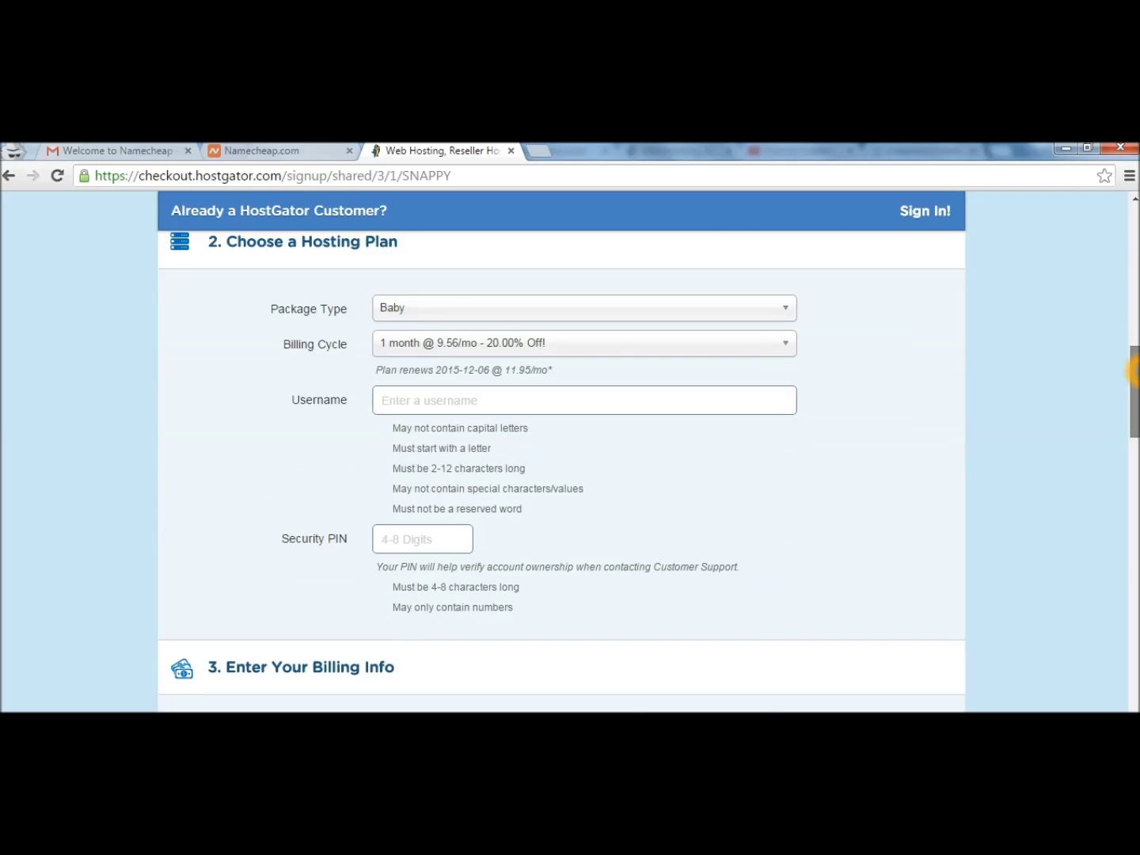
drag(1135, 398, 1135, 395)
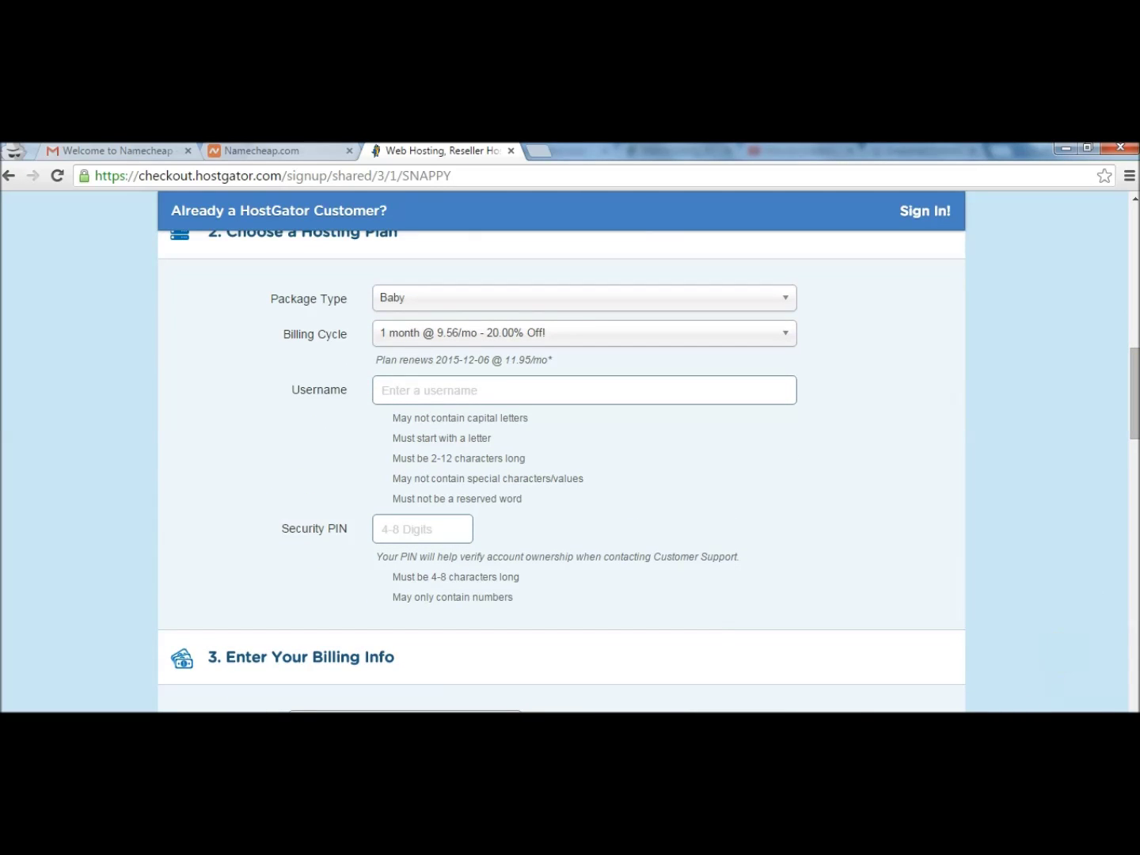
text(webhosting10)
key(Tab)
text(1234)
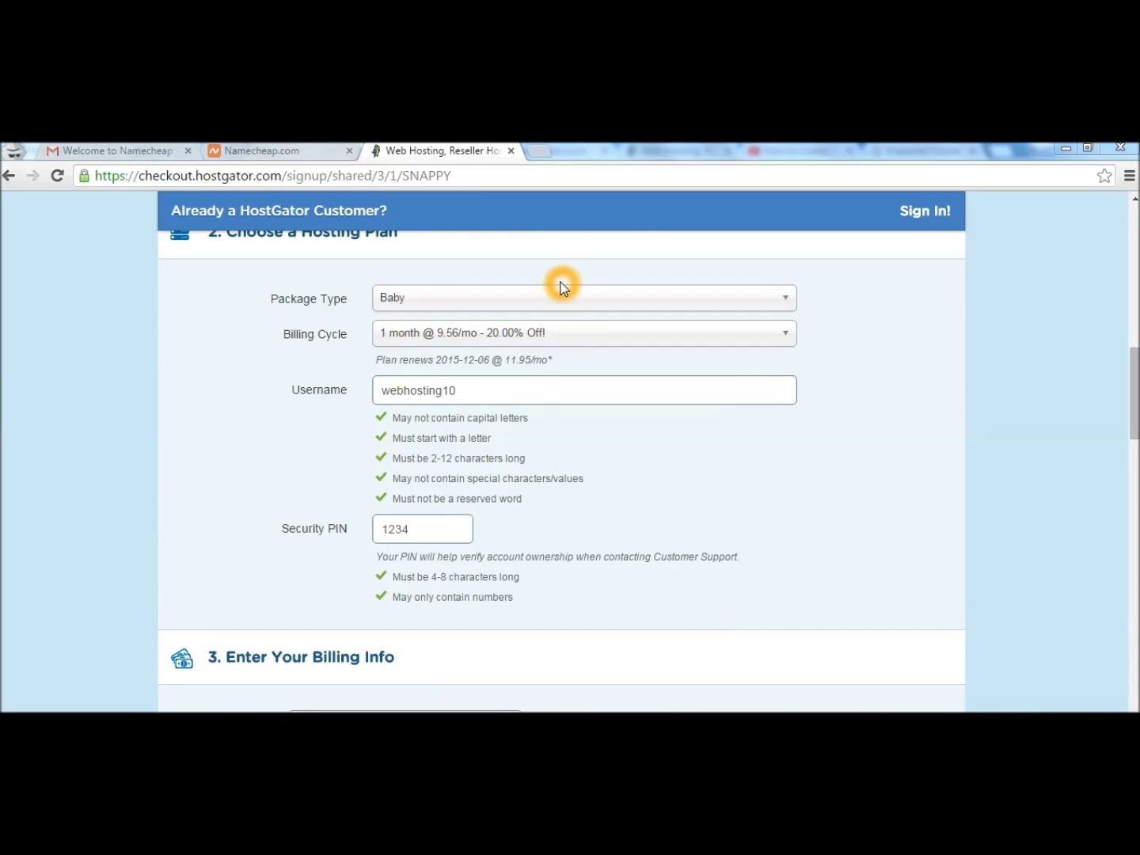
drag(1134, 417, 1136, 481)
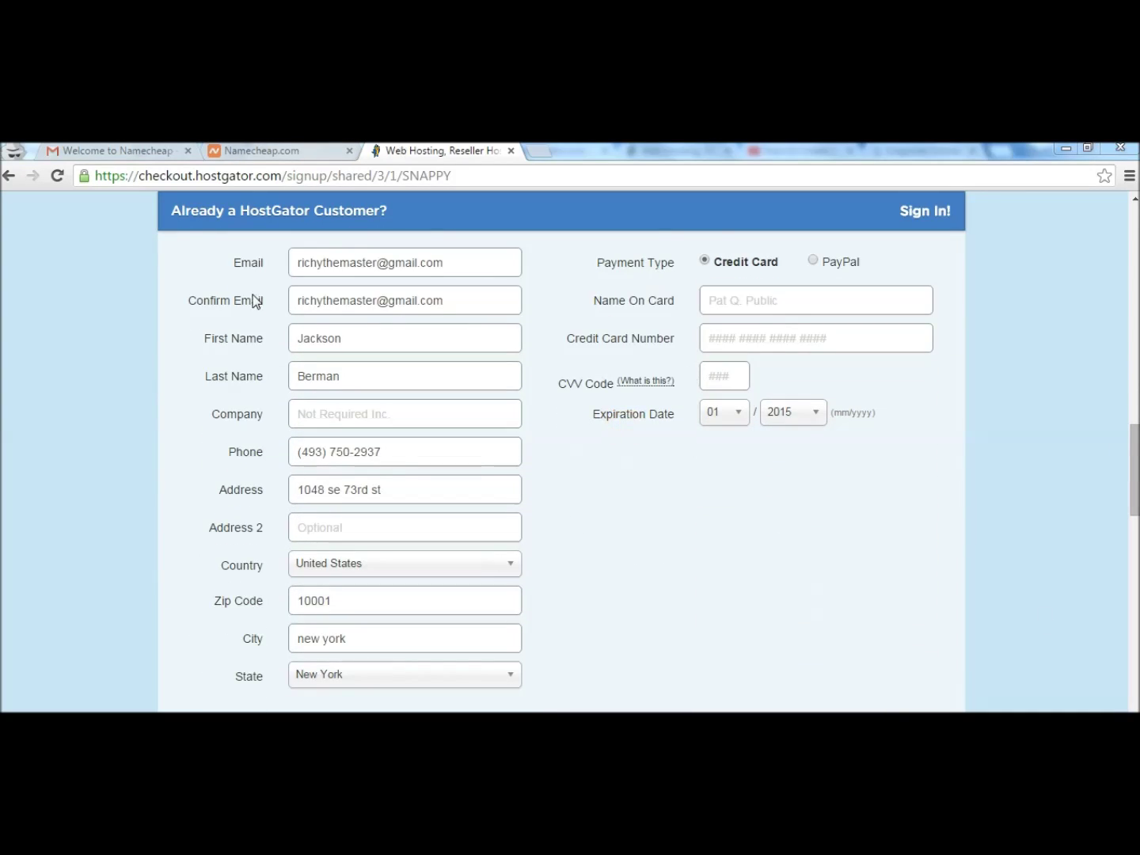
Choose PayPal as the payment method instead of a card.
click(812, 260)
scroll(1009, 425, down, 5)
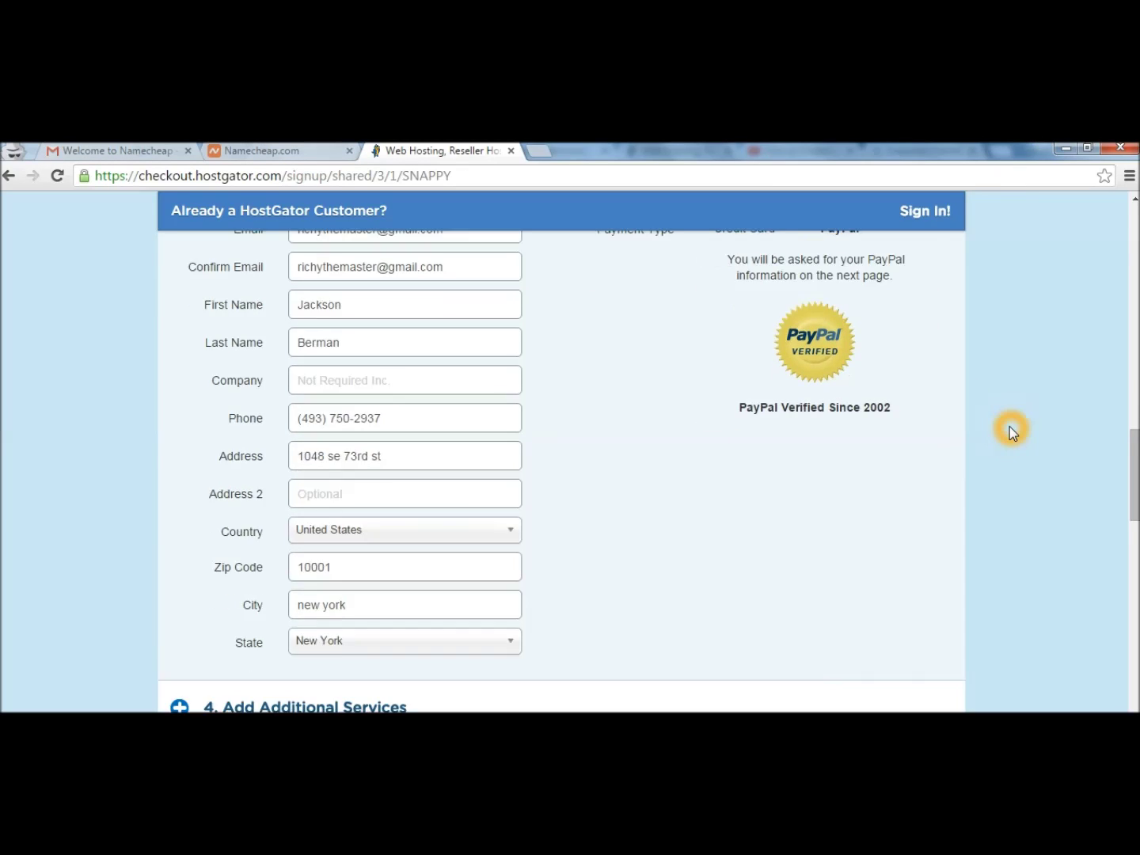
scroll(1010, 427, down, 2)
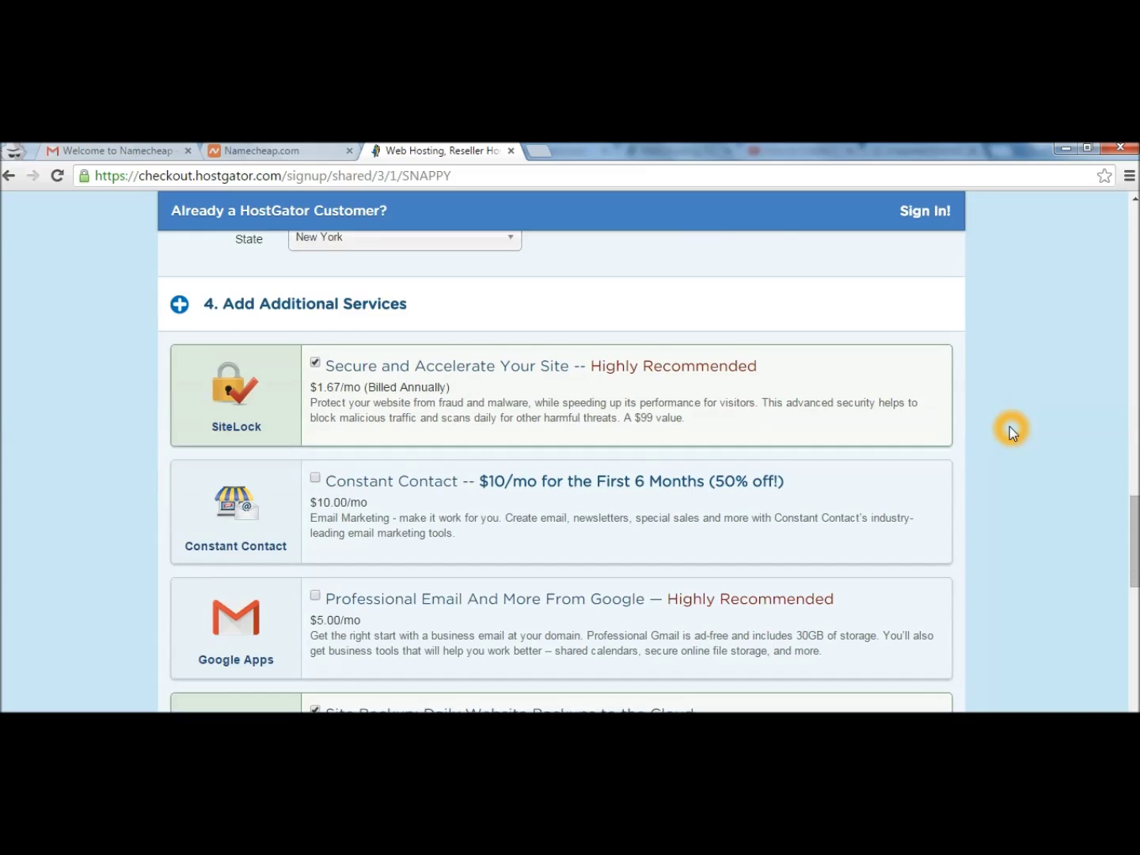
Untick the SiteLock and CodeGuard add-ons and check the $9.56 Amount Due.
click(316, 261)
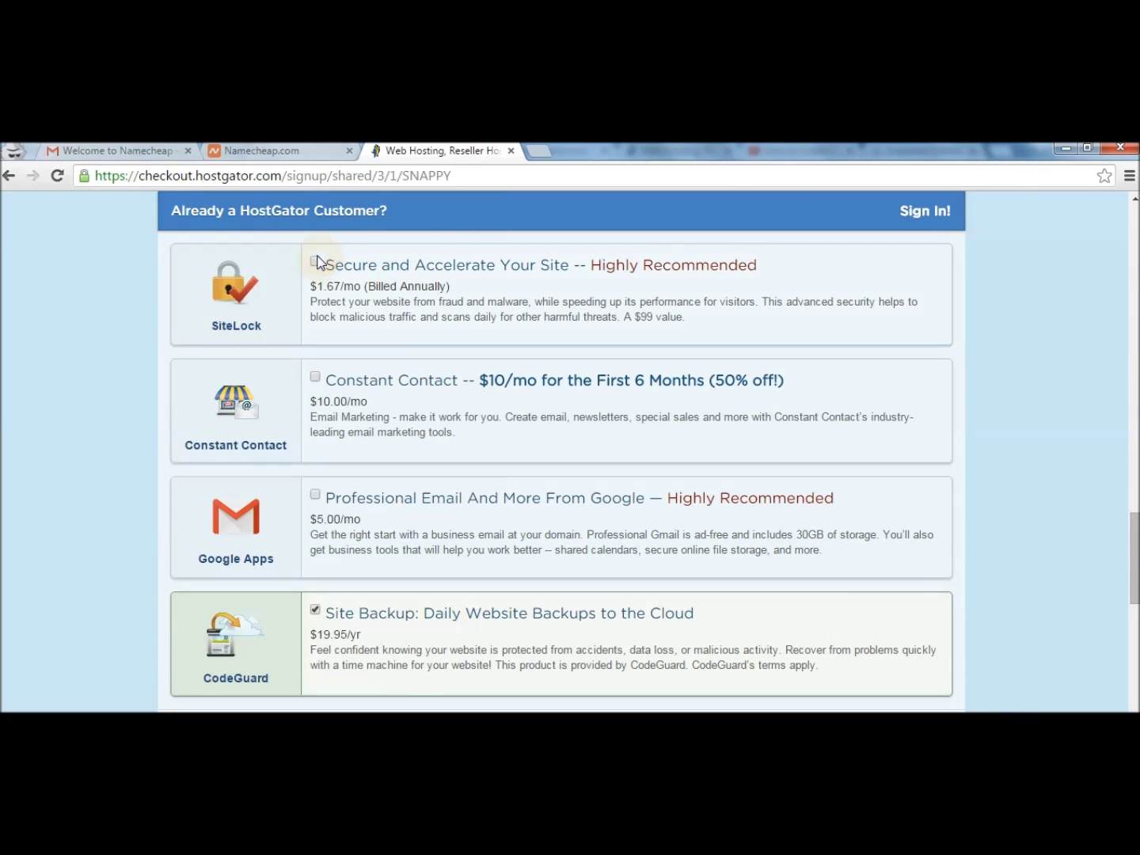
click(315, 610)
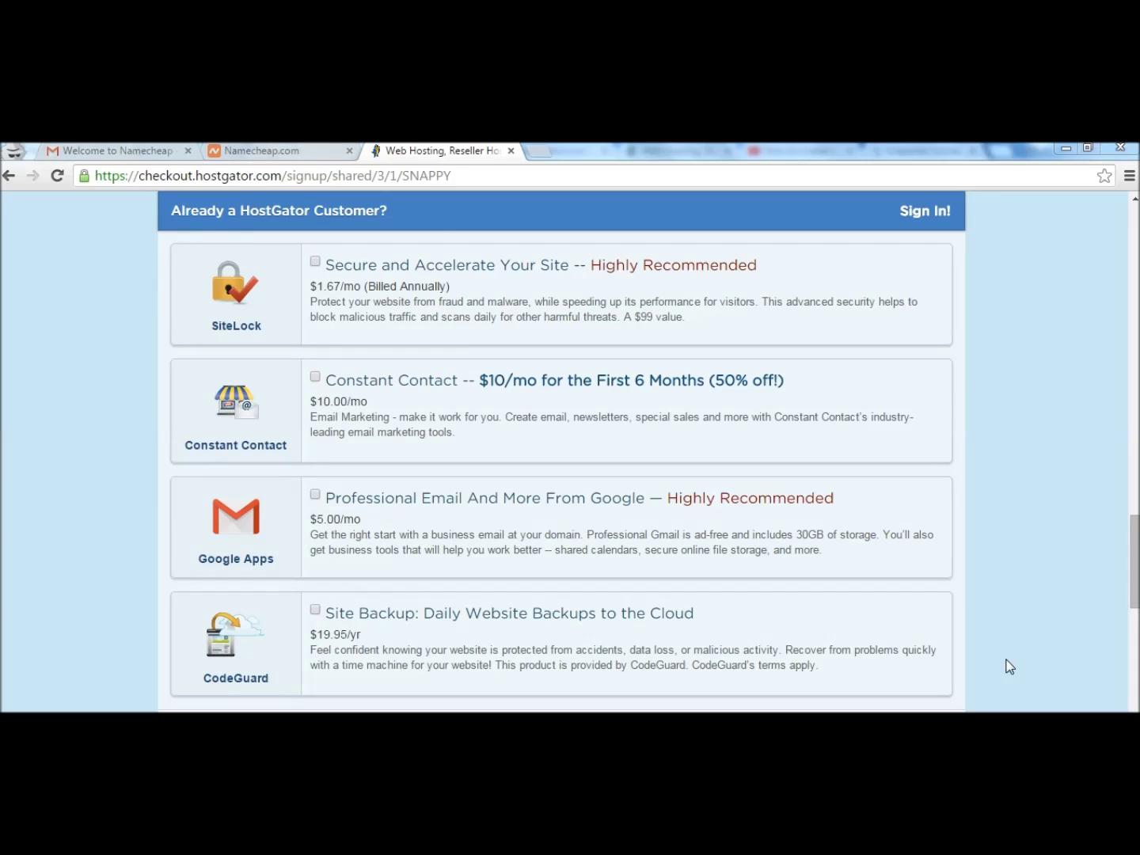
scroll(1009, 665, down, 3)
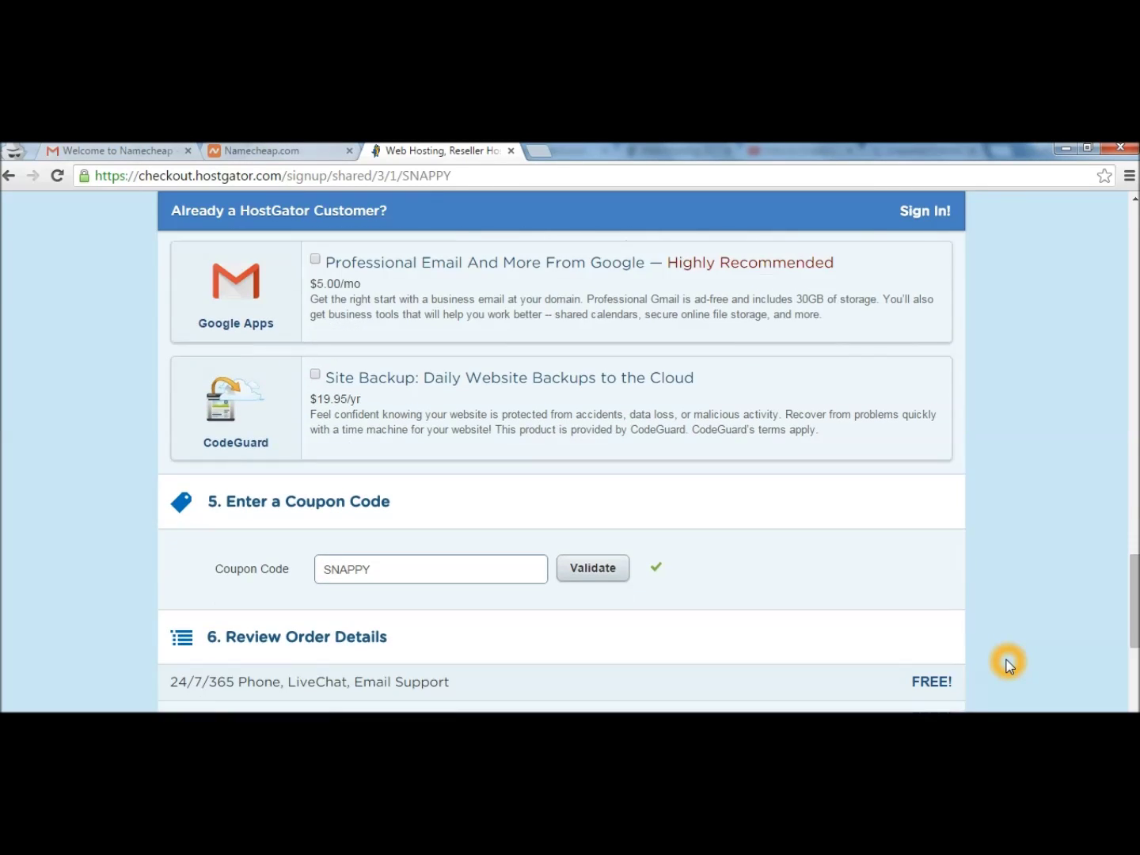
scroll(1008, 666, down, 1)
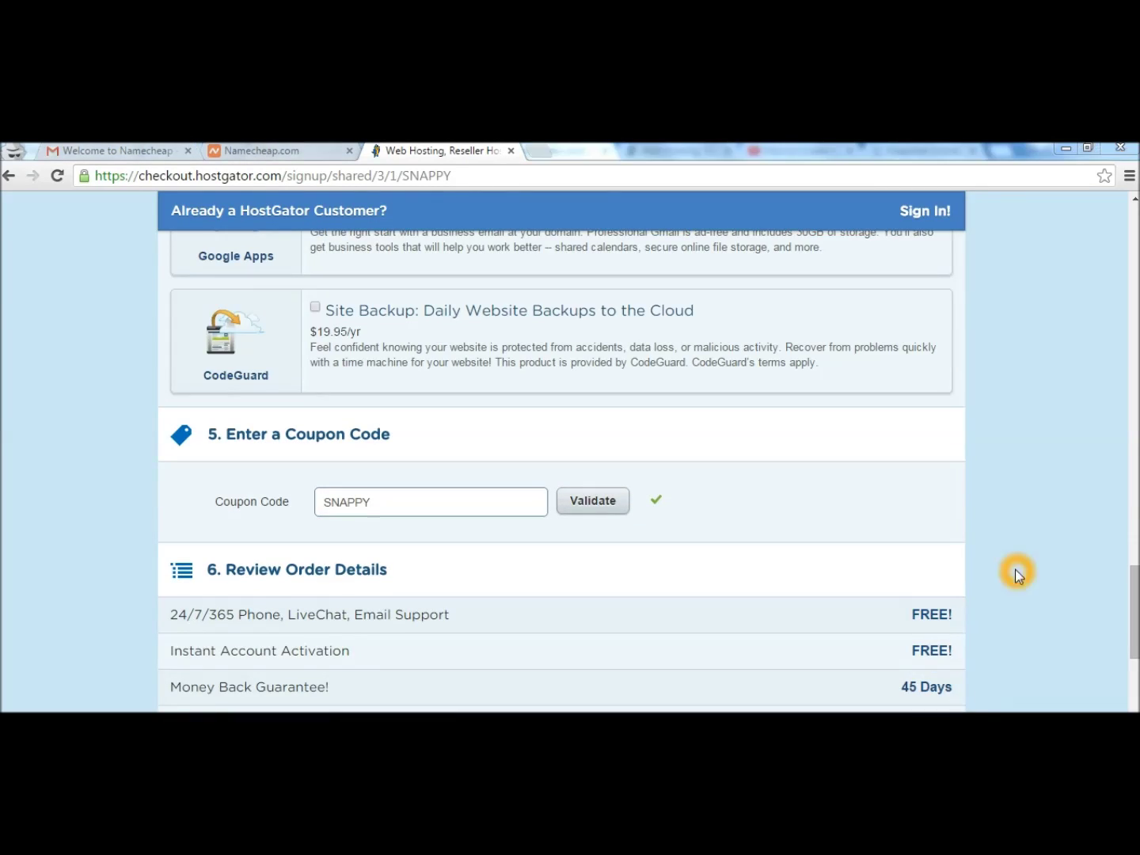
scroll(883, 410, down, 2)
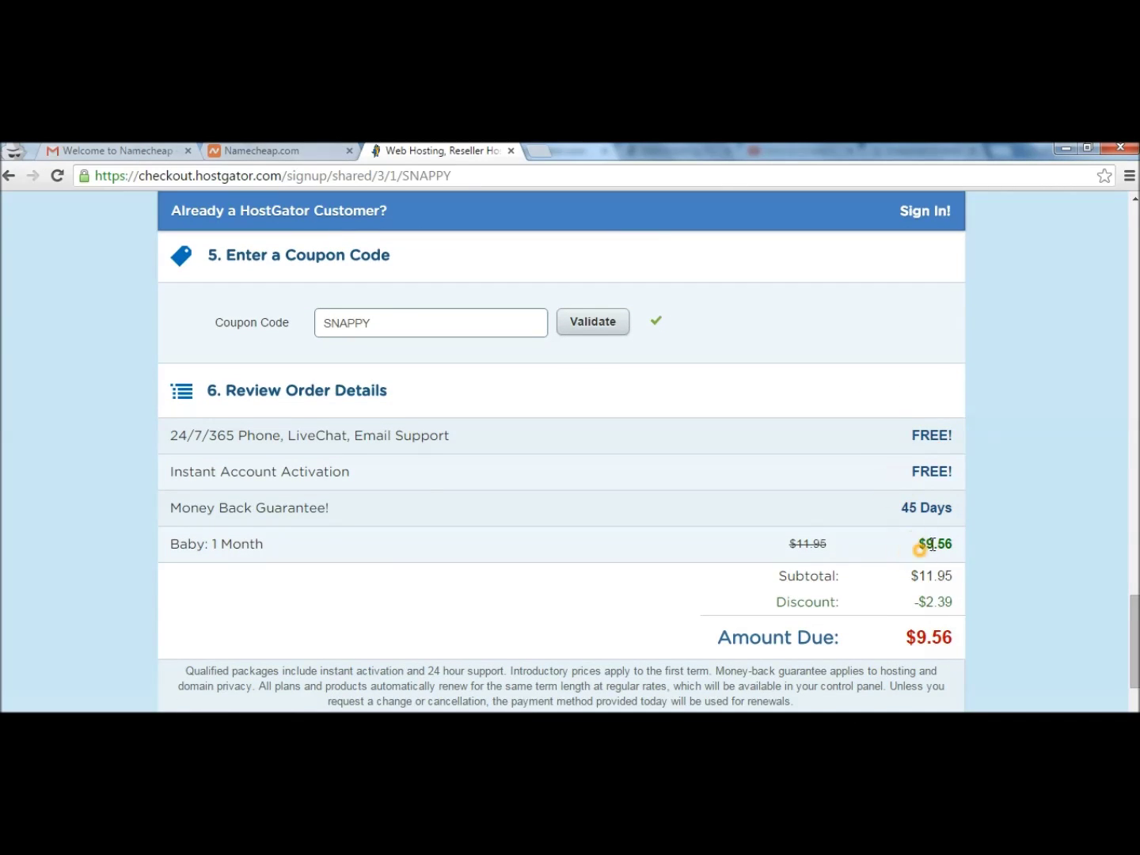
Replace the SNAPPY coupon with hostcheapasdirt and validate it, dropping the $9.56 amount due.
drag(906, 646, 958, 648)
click(966, 646)
mouse_move(1134, 648)
mouse_down()
mouse_move(1135, 695)
mouse_move(1135, 618)
mouse_up()
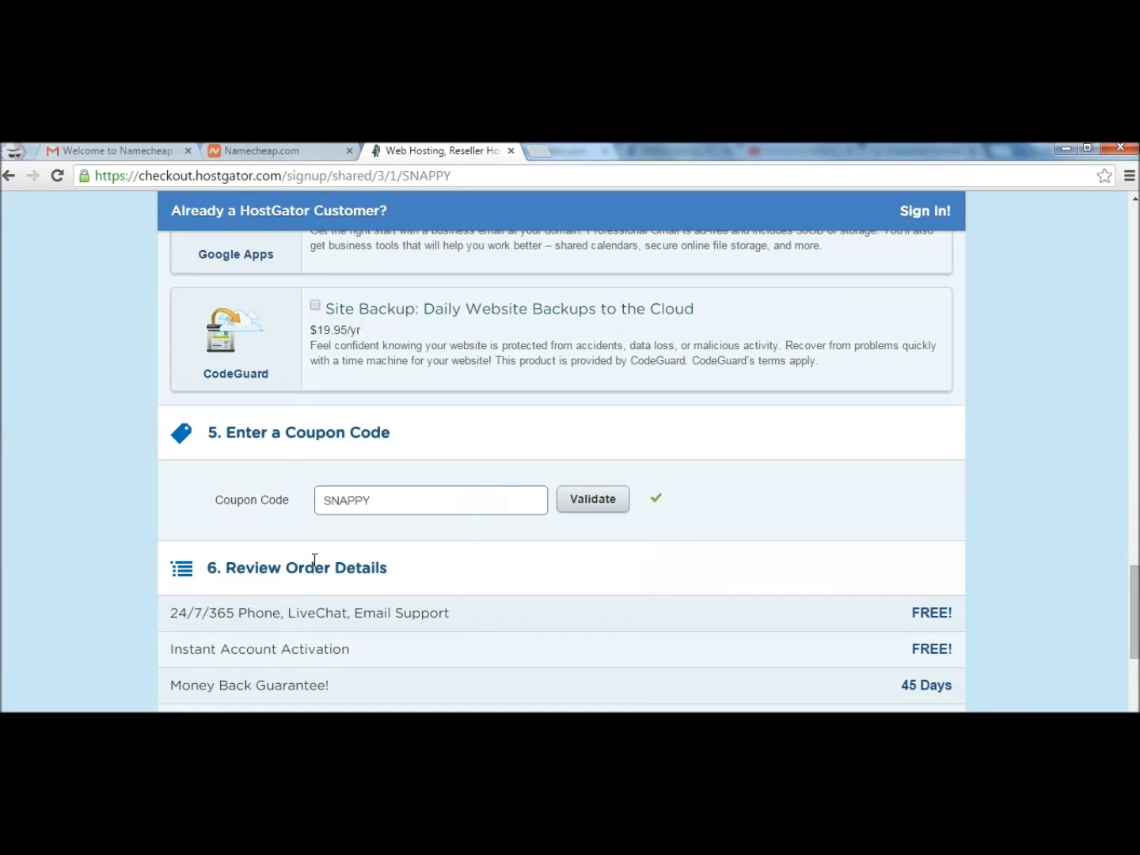
drag(389, 492, 285, 486)
text(hostcheapasdirt)
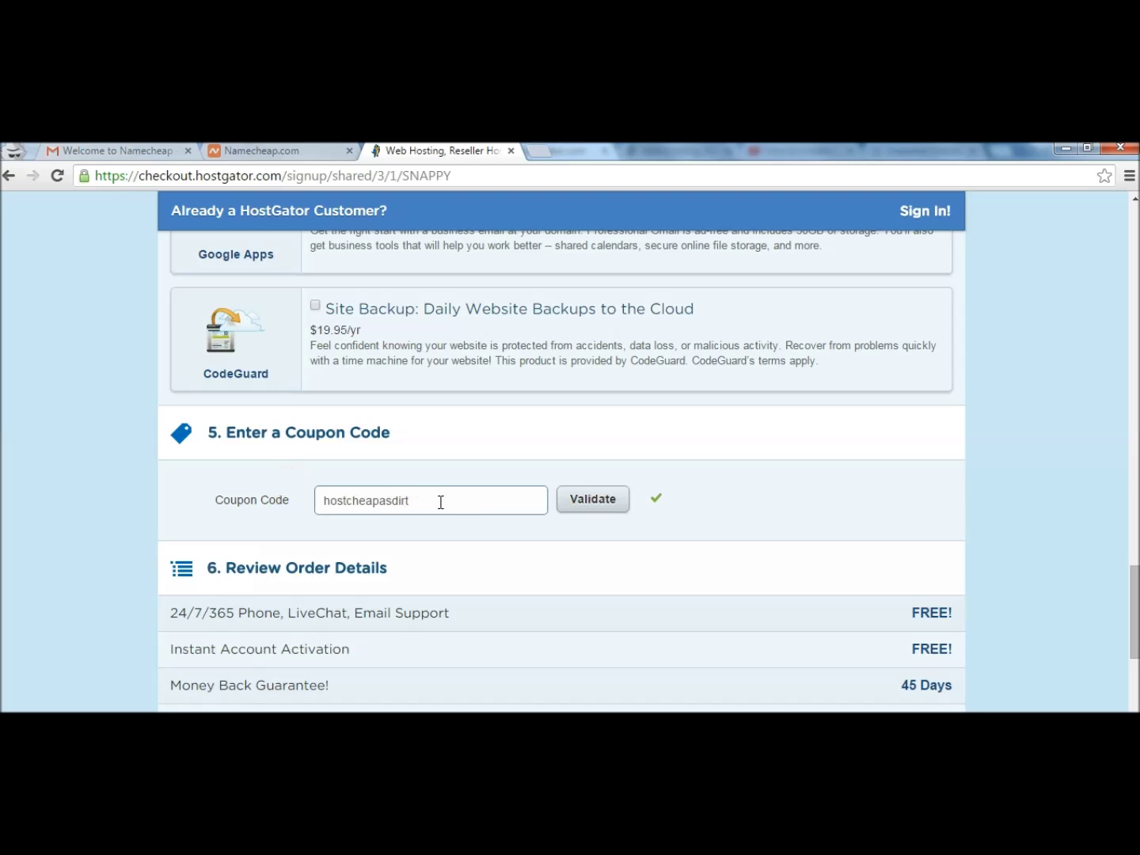
drag(439, 501, 261, 513)
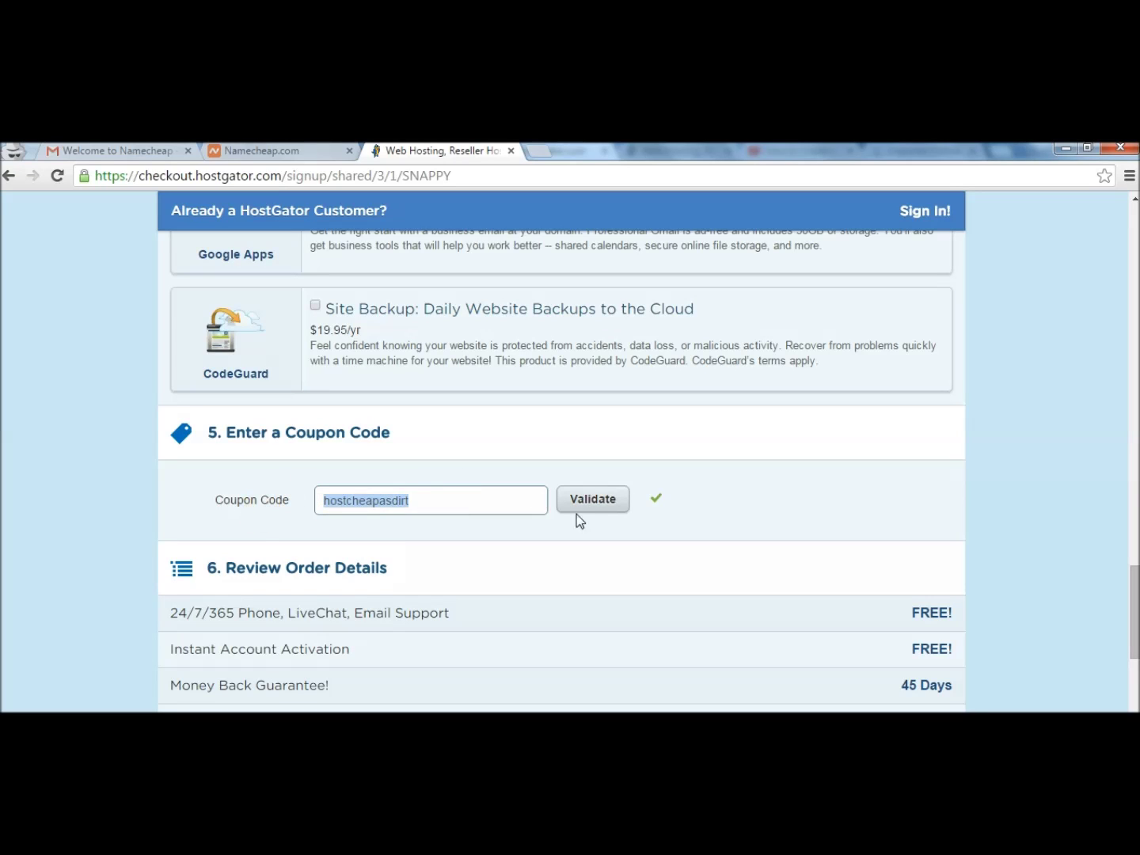
click(594, 500)
click(789, 511)
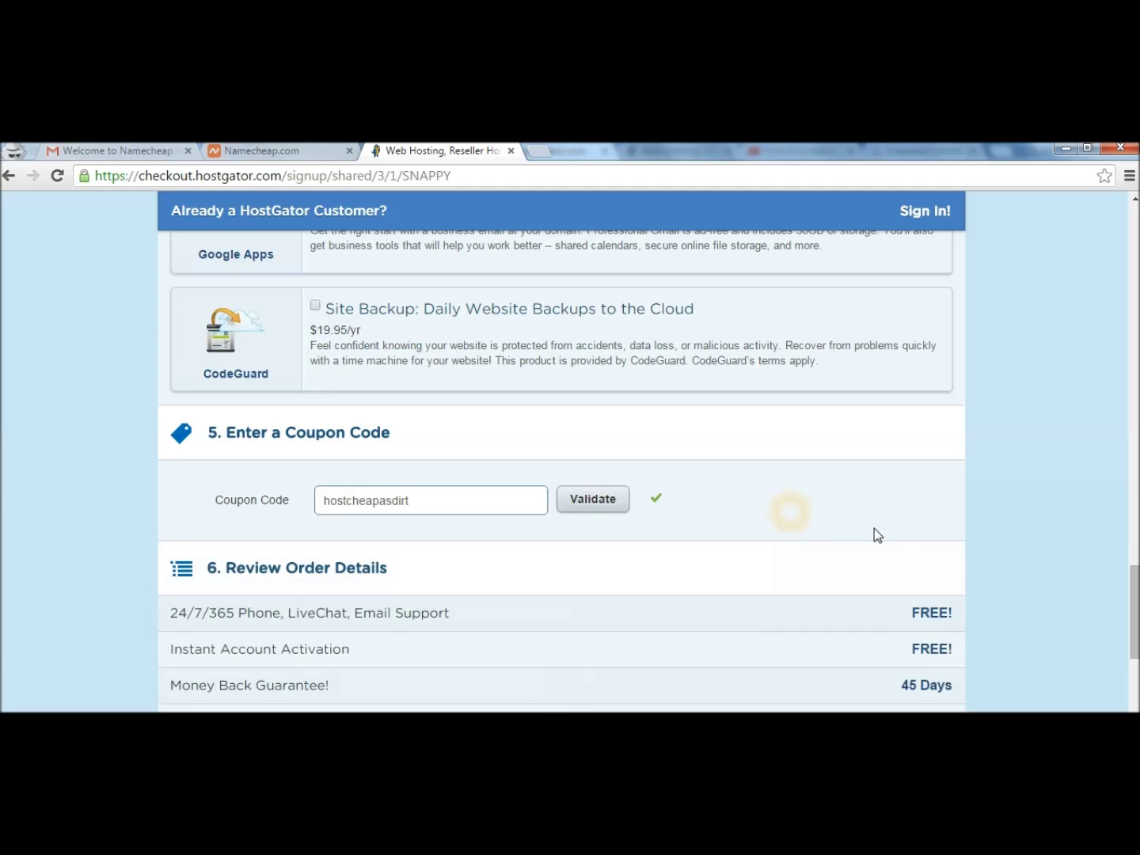
Confirm the $0.01 amount due, agree to the terms of service and submit the order.
scroll(1063, 585, down, 4)
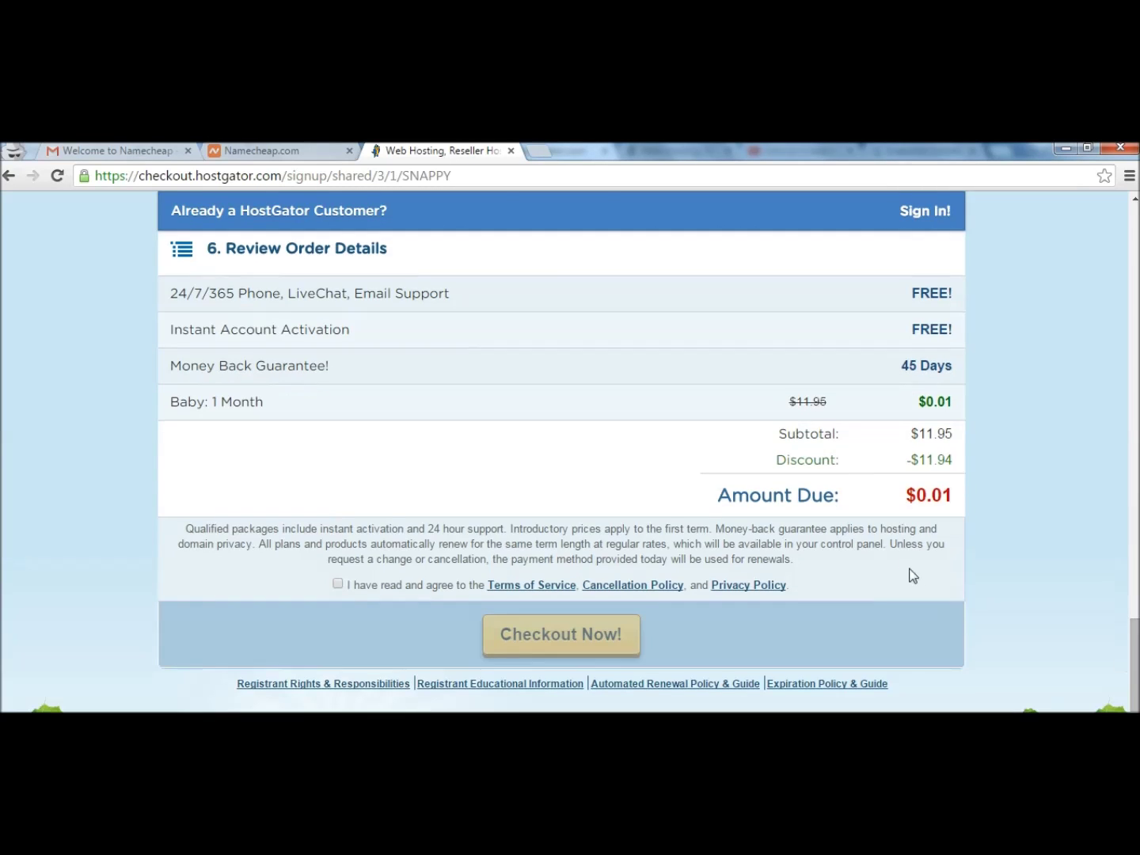
drag(904, 498, 955, 496)
click(339, 623)
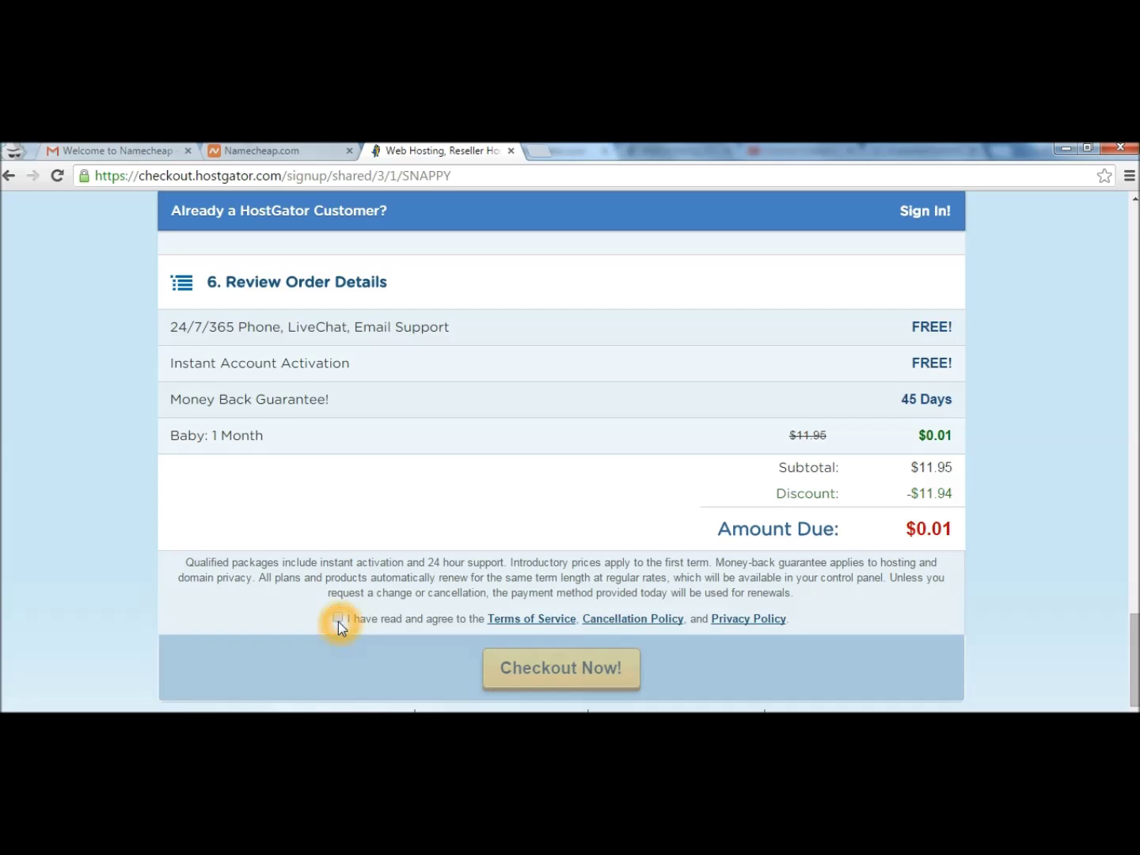
scroll(379, 671, down, 2)
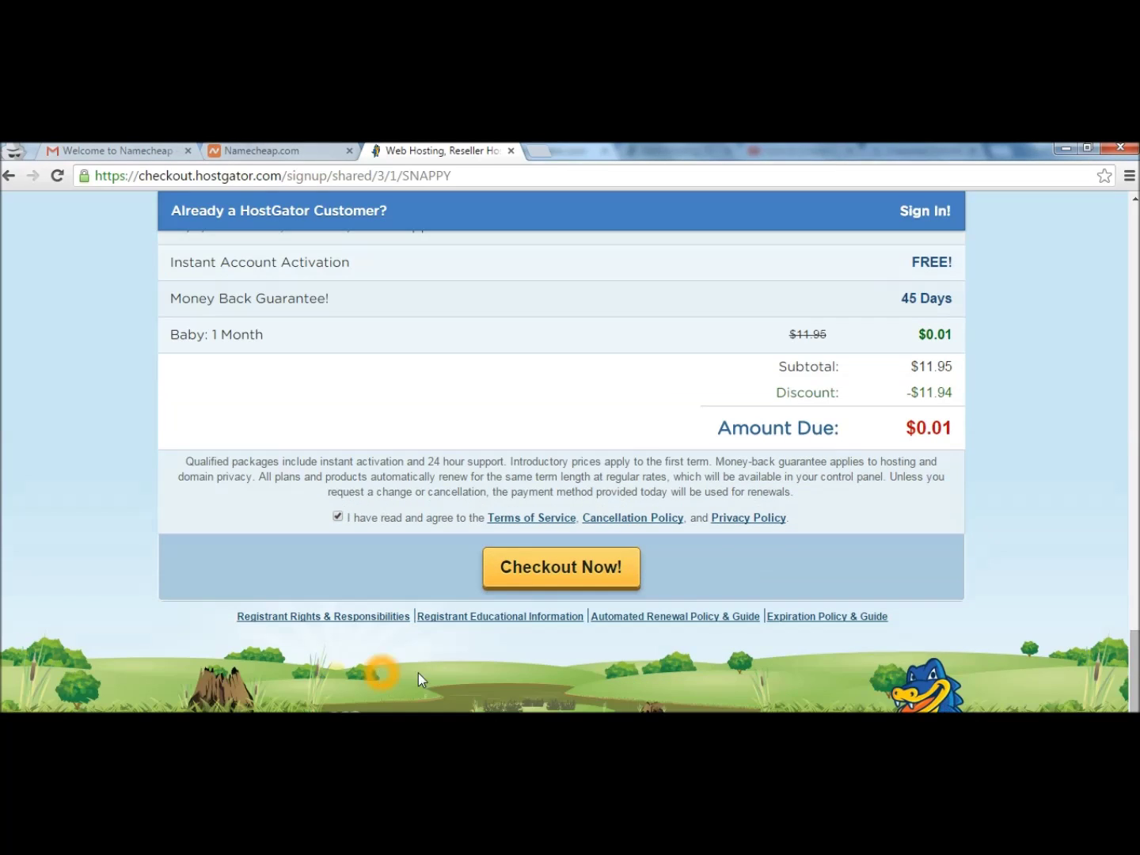
click(510, 574)
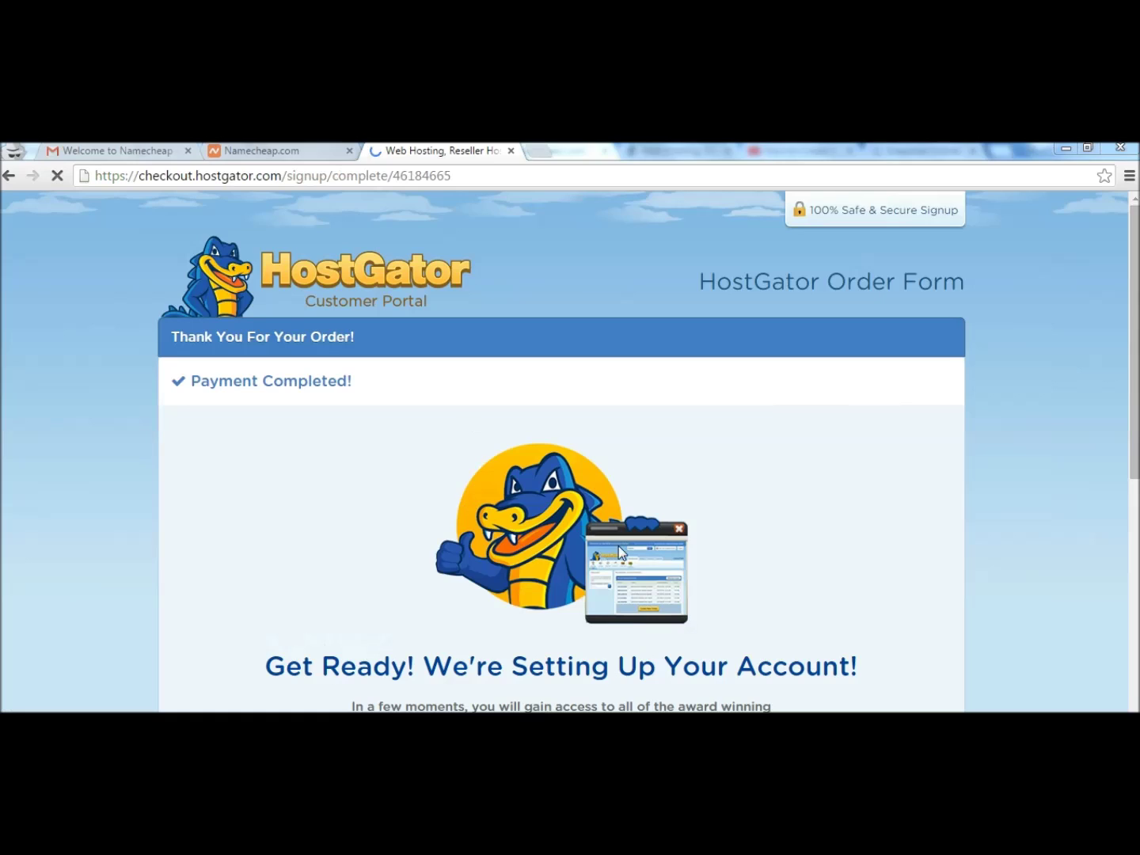
Review the Account Packages page listing the-super-formula.xyz as a Pending Shared Baby plan at $11.95 monthly.
drag(1135, 412, 1136, 595)
mouse_move(1135, 359)
mouse_down()
mouse_move(1137, 592)
mouse_move(1137, 333)
mouse_up()
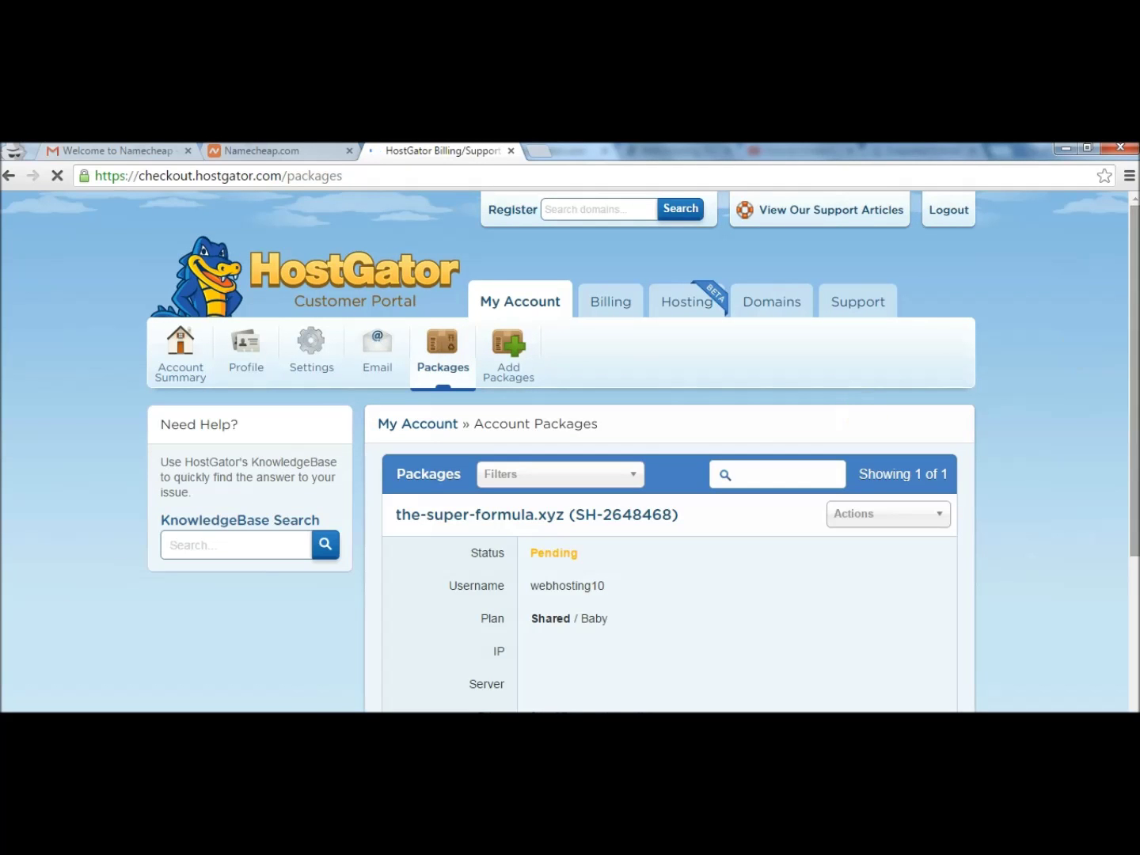
scroll(619, 476, down, 1)
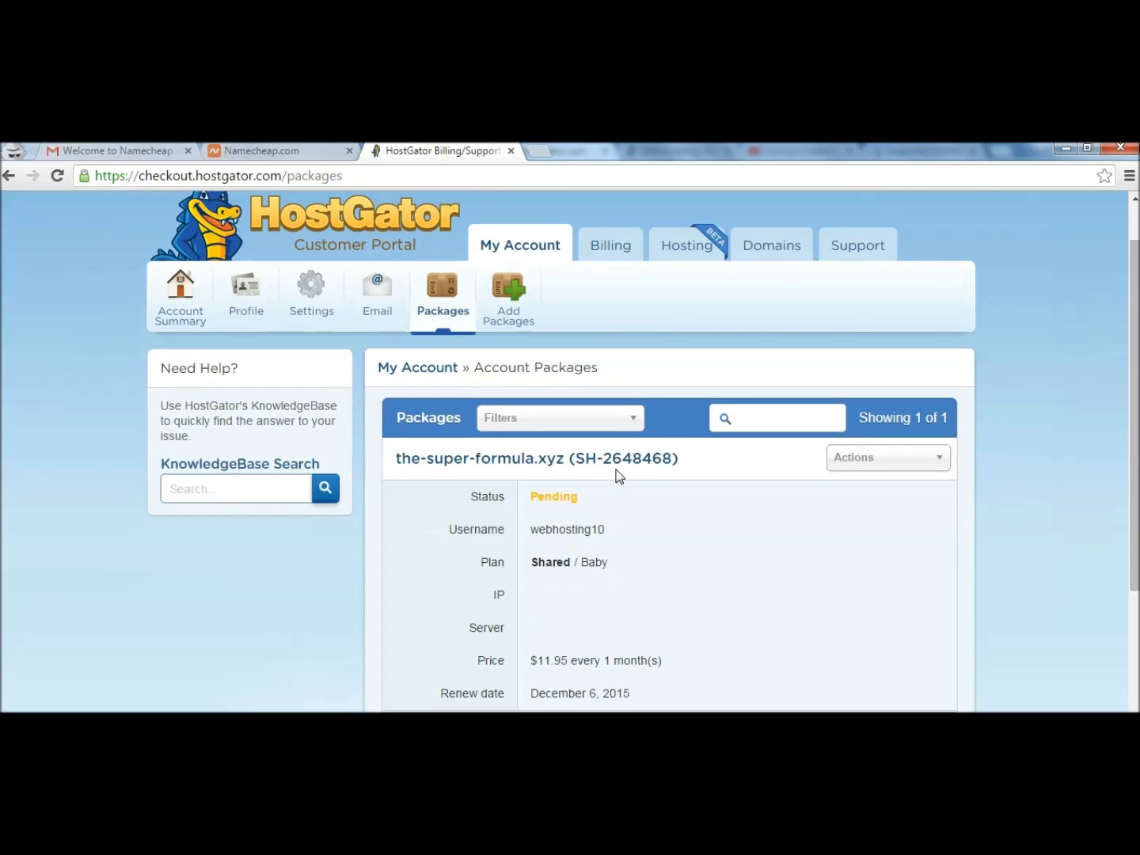
double_click(540, 496)
drag(612, 529, 500, 534)
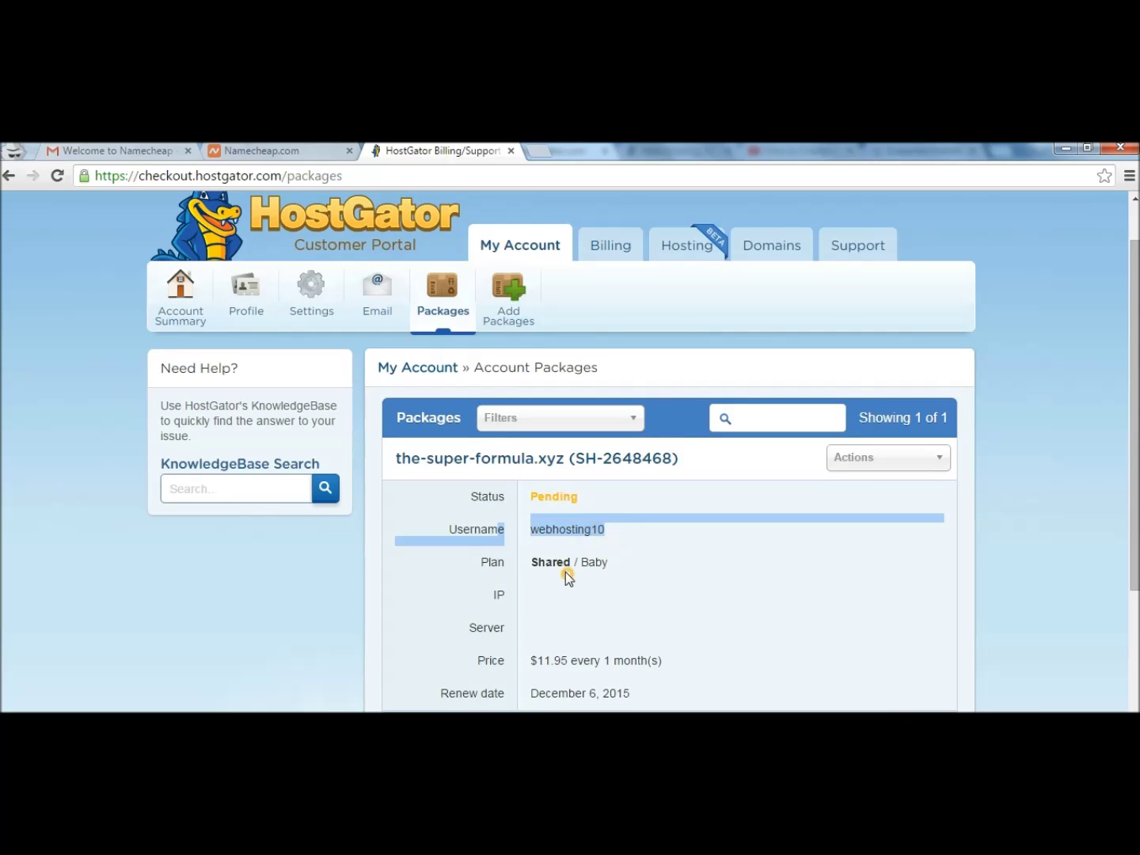
click(565, 571)
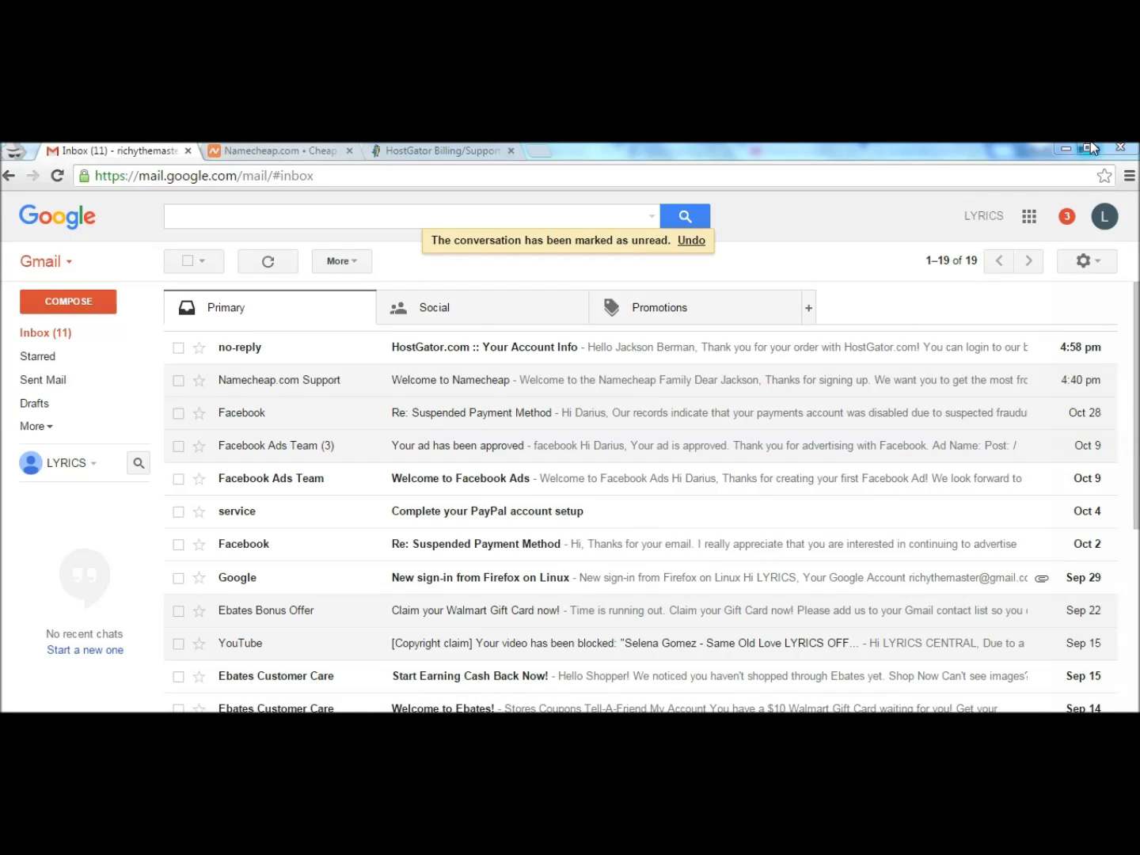
Read HostGator's Your Account Info email with nameservers ns8331/ns8332.hostgator.com, then return to Namecheap.
click(491, 346)
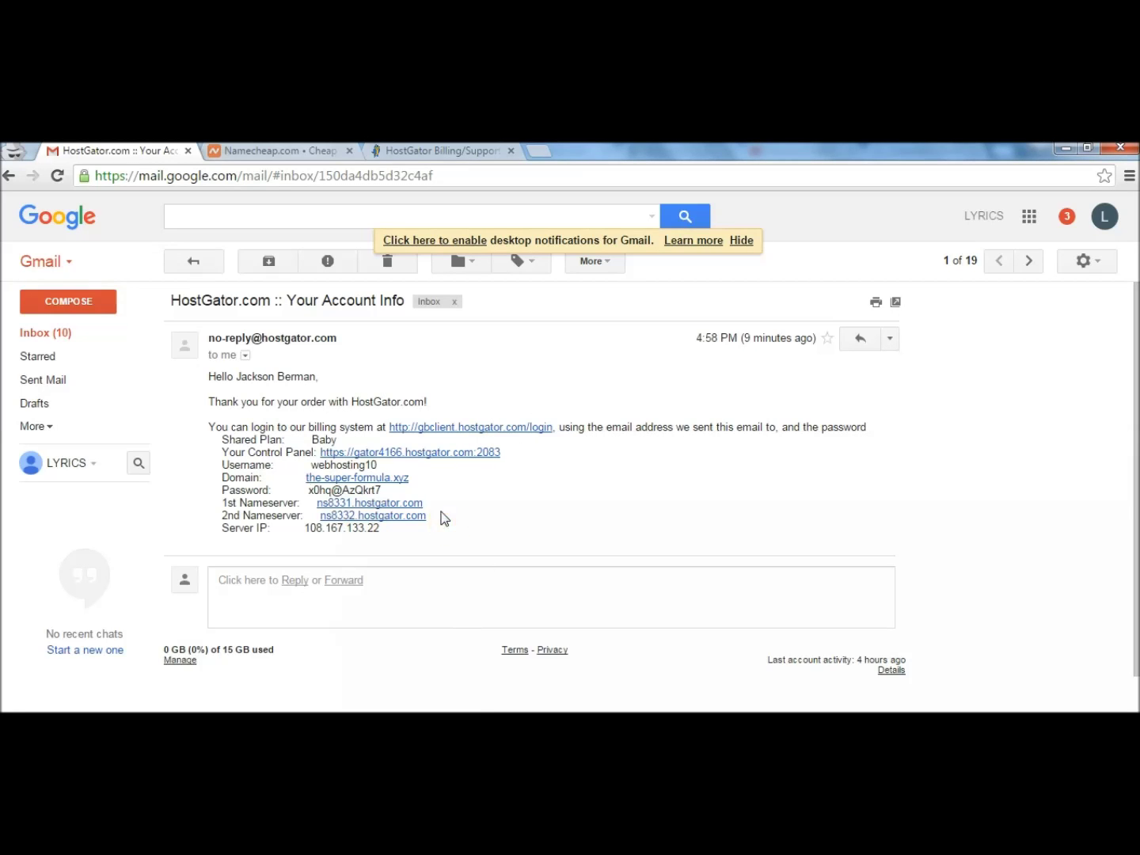
click(294, 153)
mouse_move(194, 203)
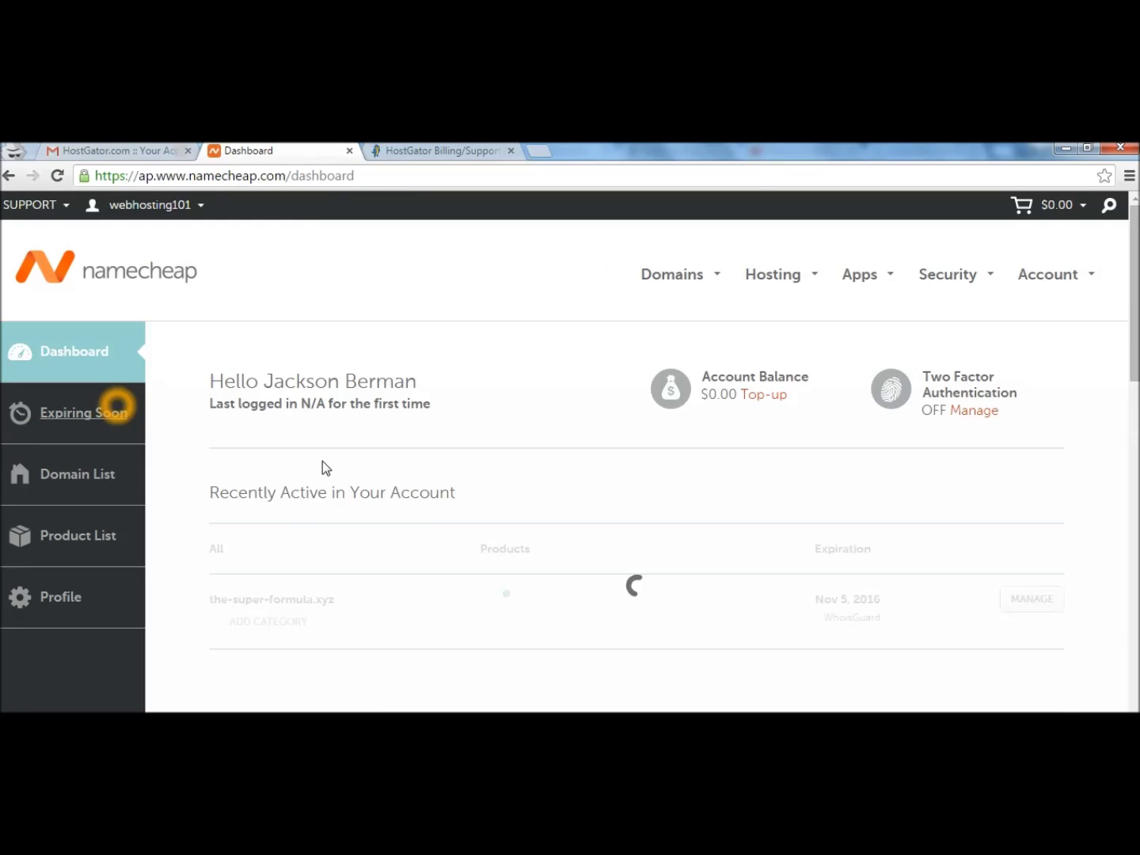
Open the Advanced DNS settings for the-super-formula.xyz from the Namecheap Domain List.
click(323, 463)
scroll(734, 291, down, 1)
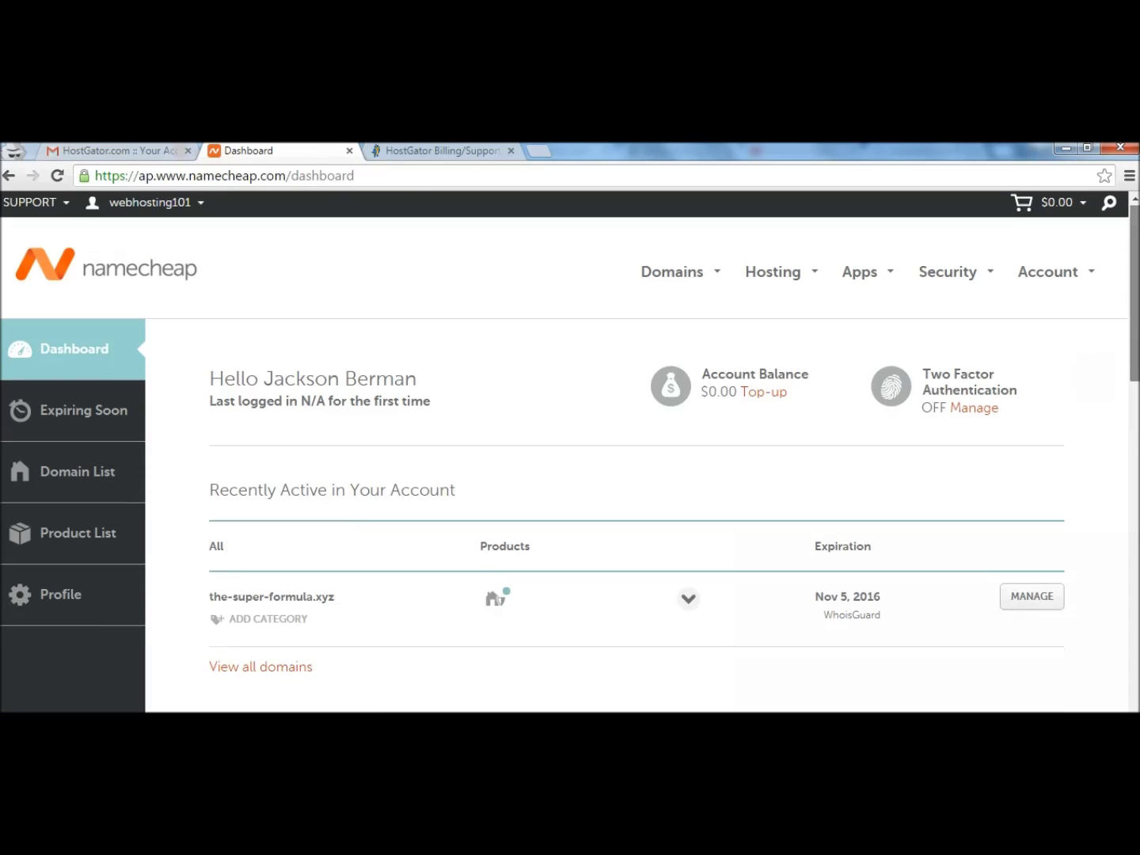
click(270, 317)
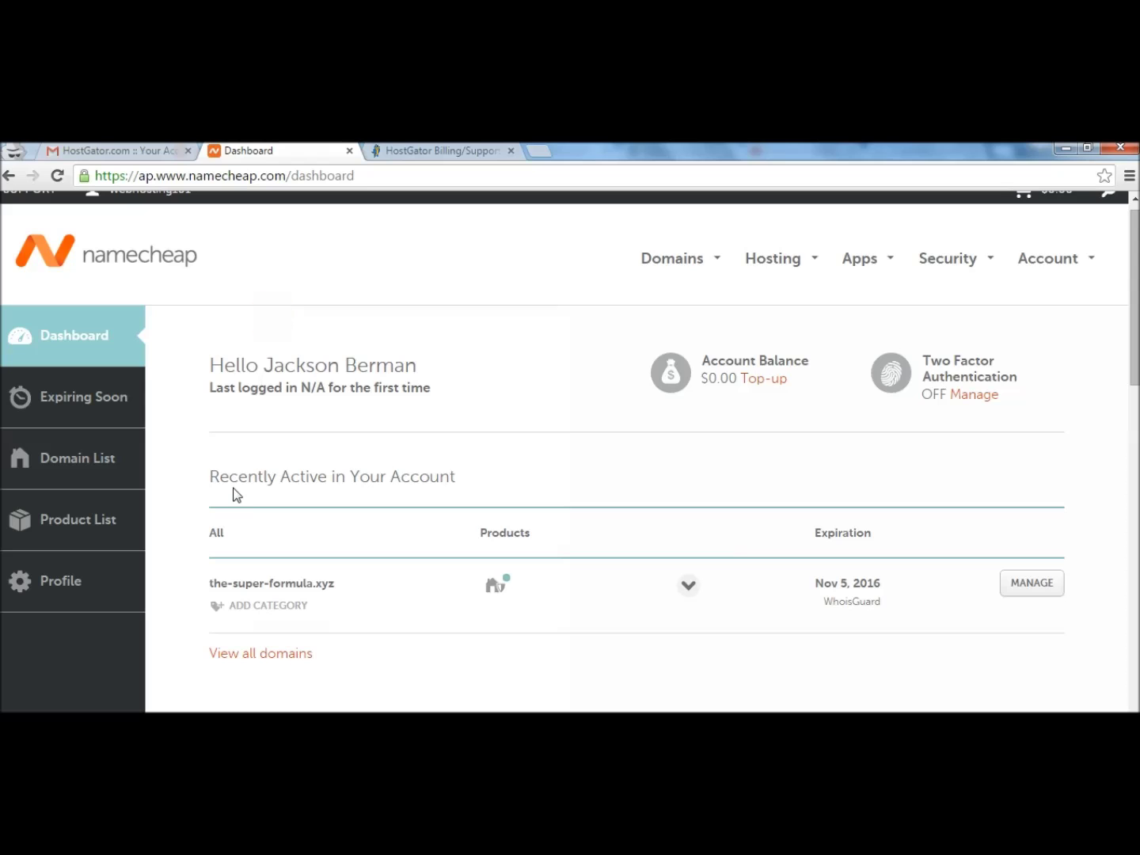
click(35, 464)
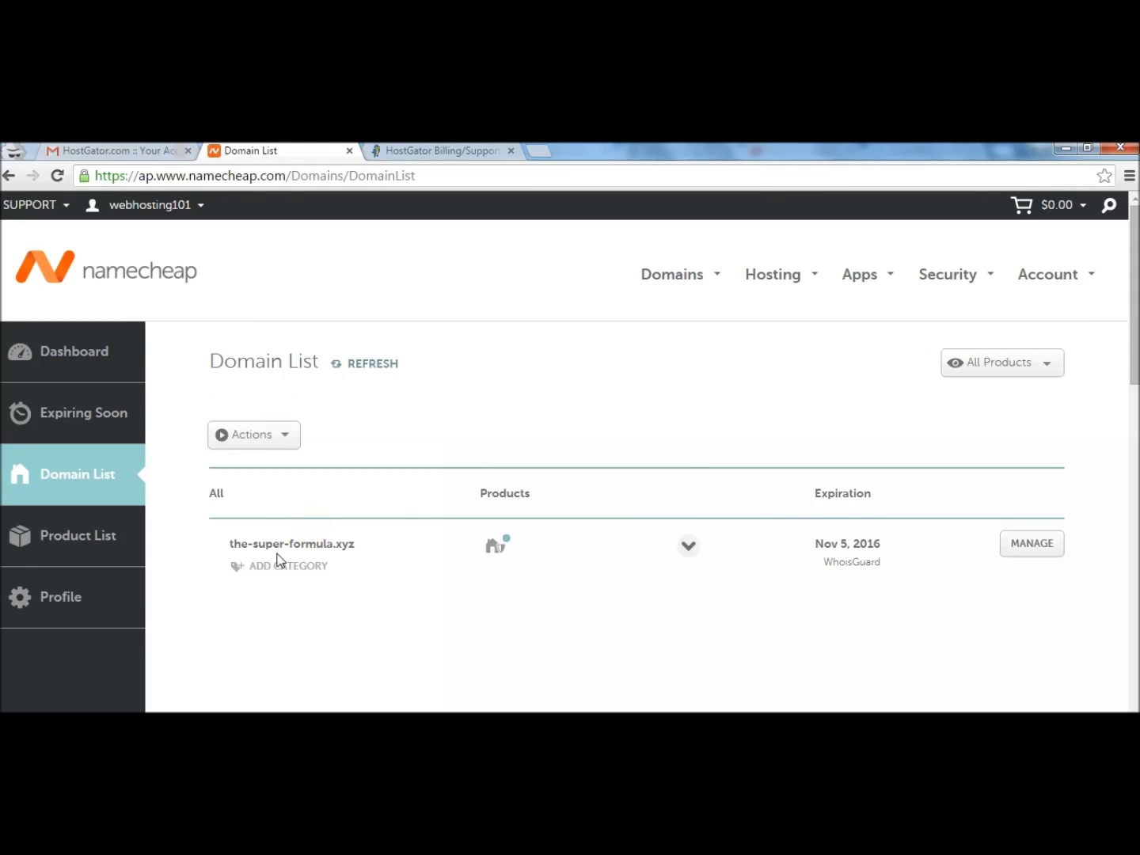
click(1040, 543)
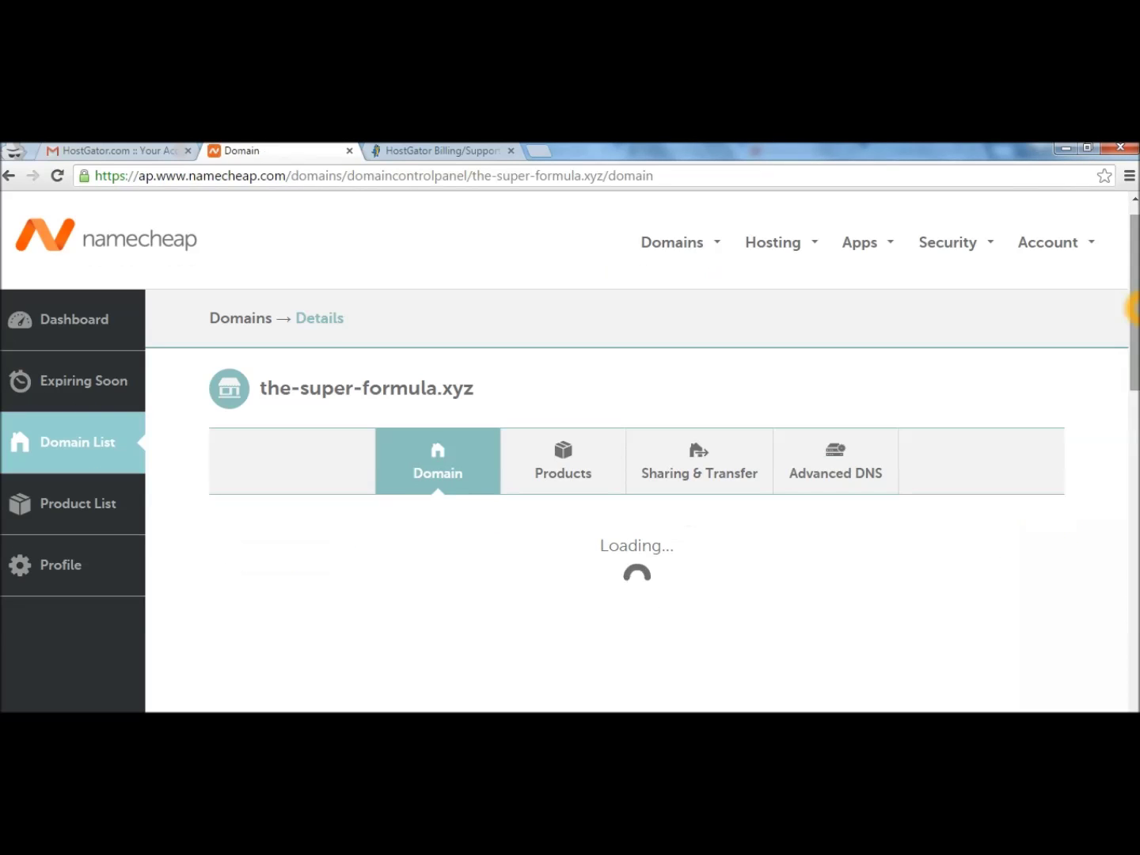
click(829, 451)
click(831, 449)
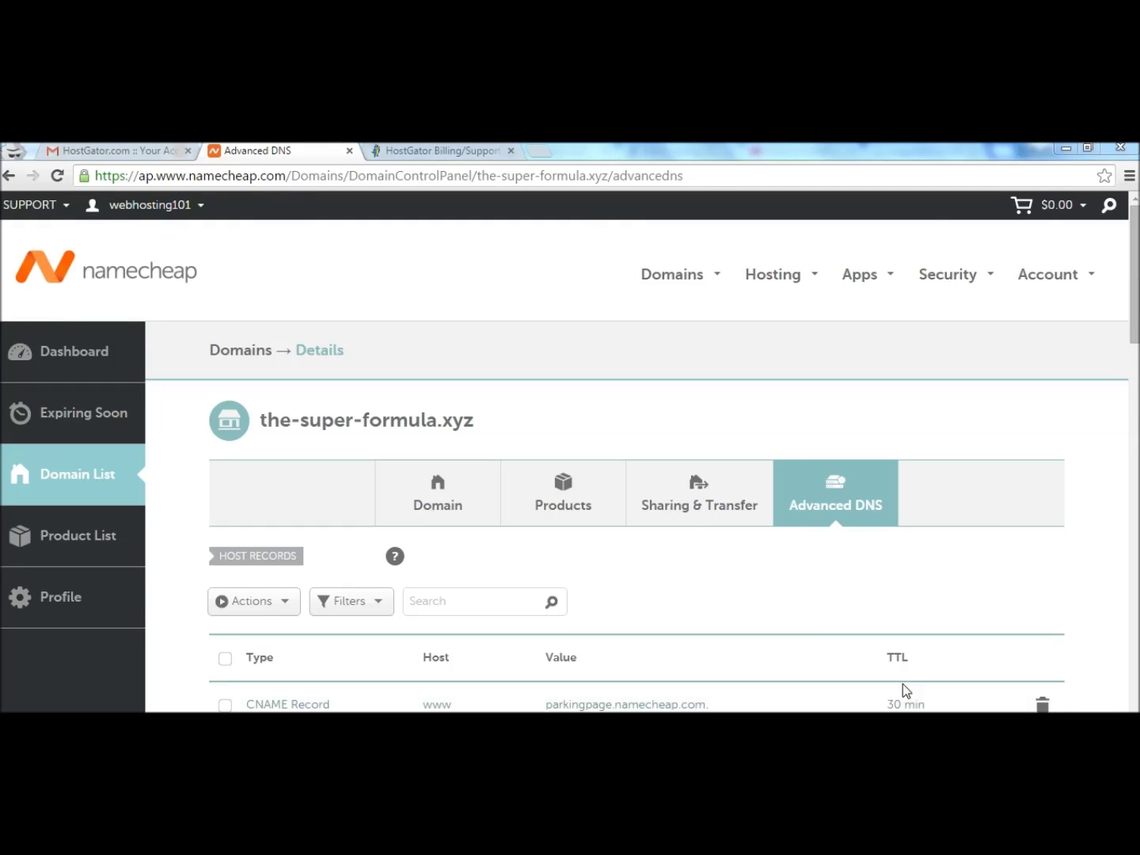
Change the page address to Domains/dns/setnameserver/ to load the nameserver editor.
drag(350, 174, 474, 175)
key(BackSpace)
key(BackSpace)
text(dns)
text(/setnameserv)
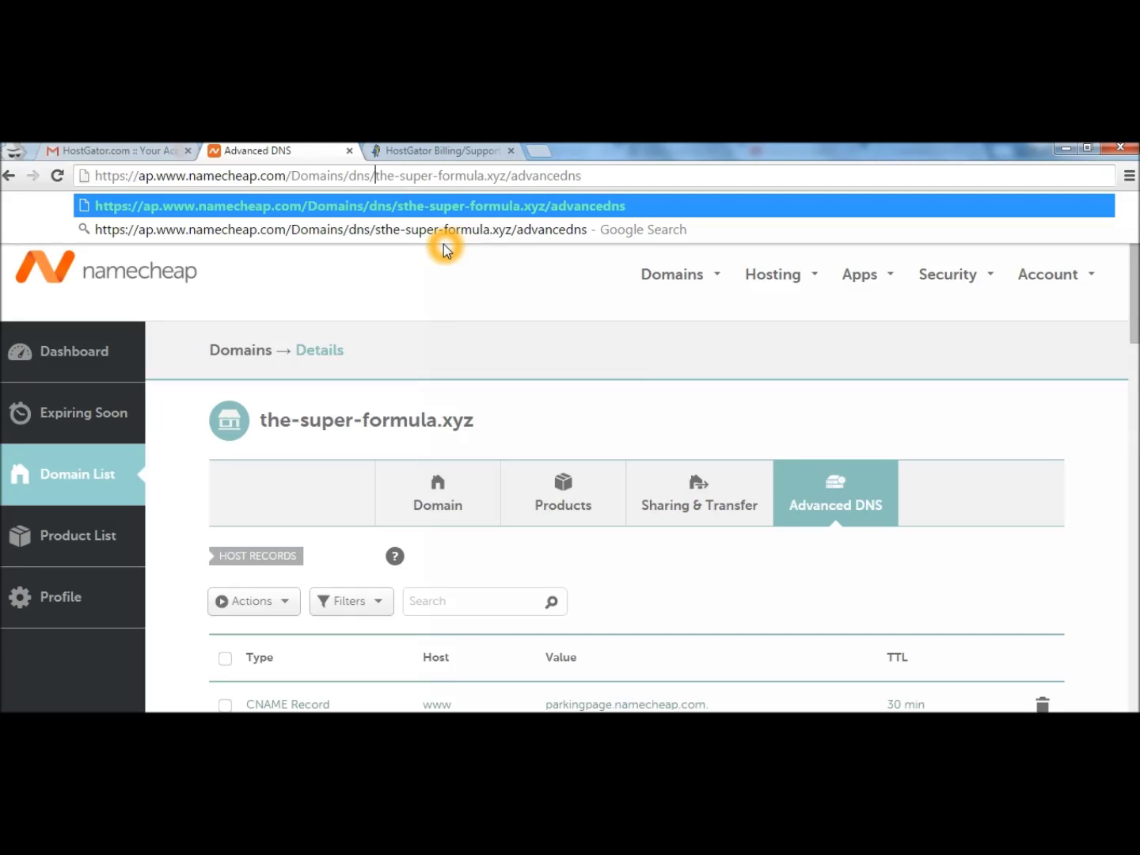
text(er/)
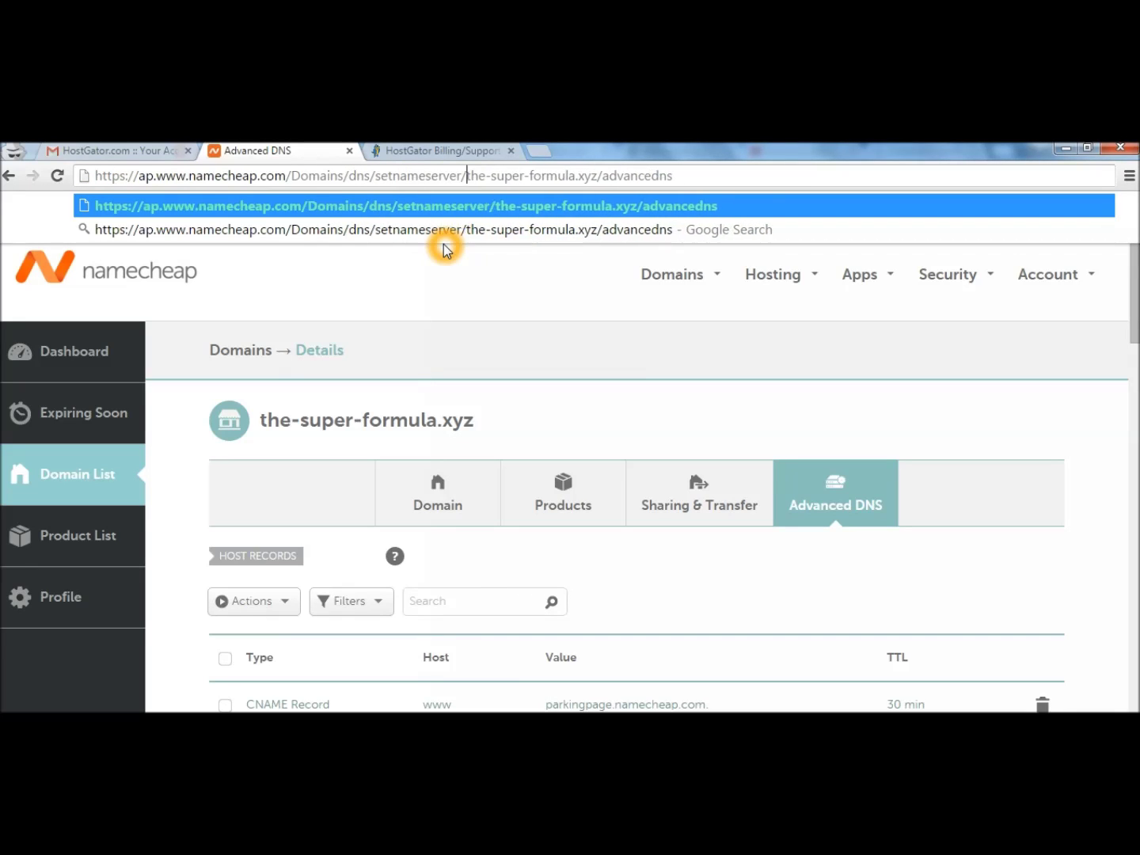
key(Return)
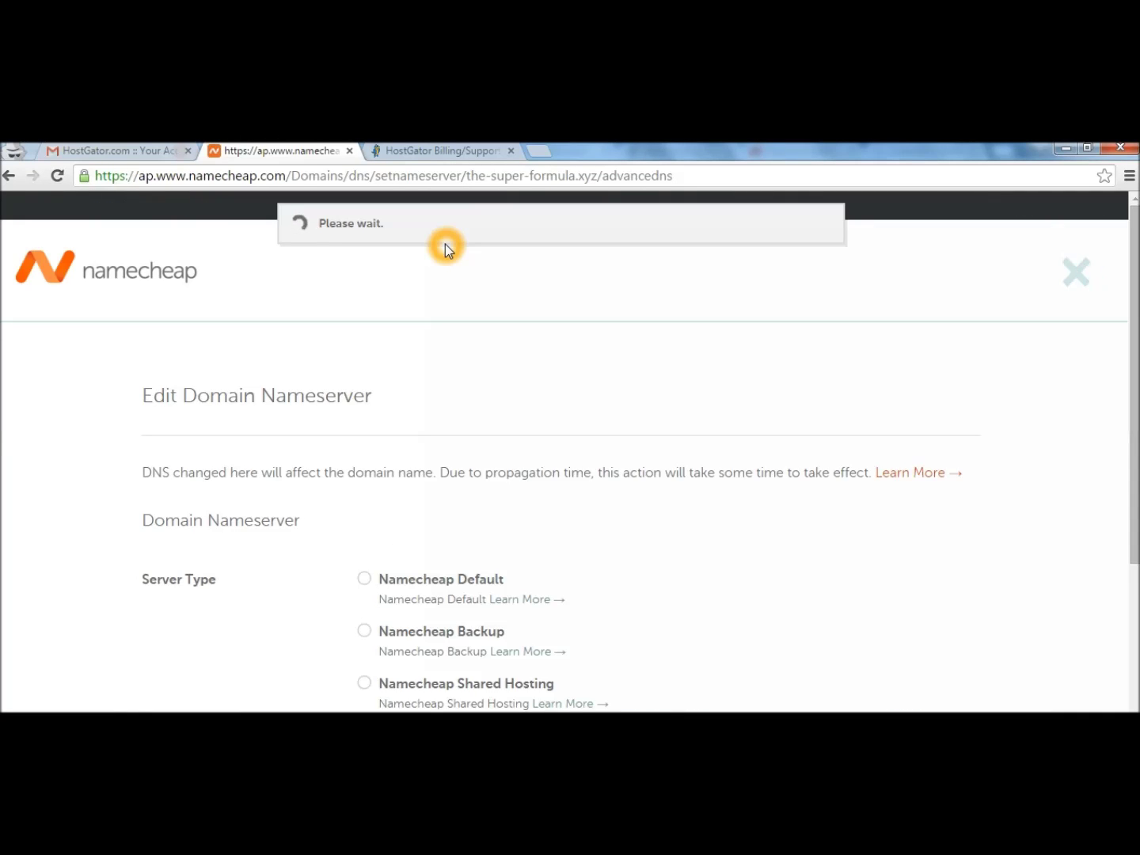
Switch the-super-formula.xyz's nameserver option to Custom DNS.
click(330, 475)
click(748, 411)
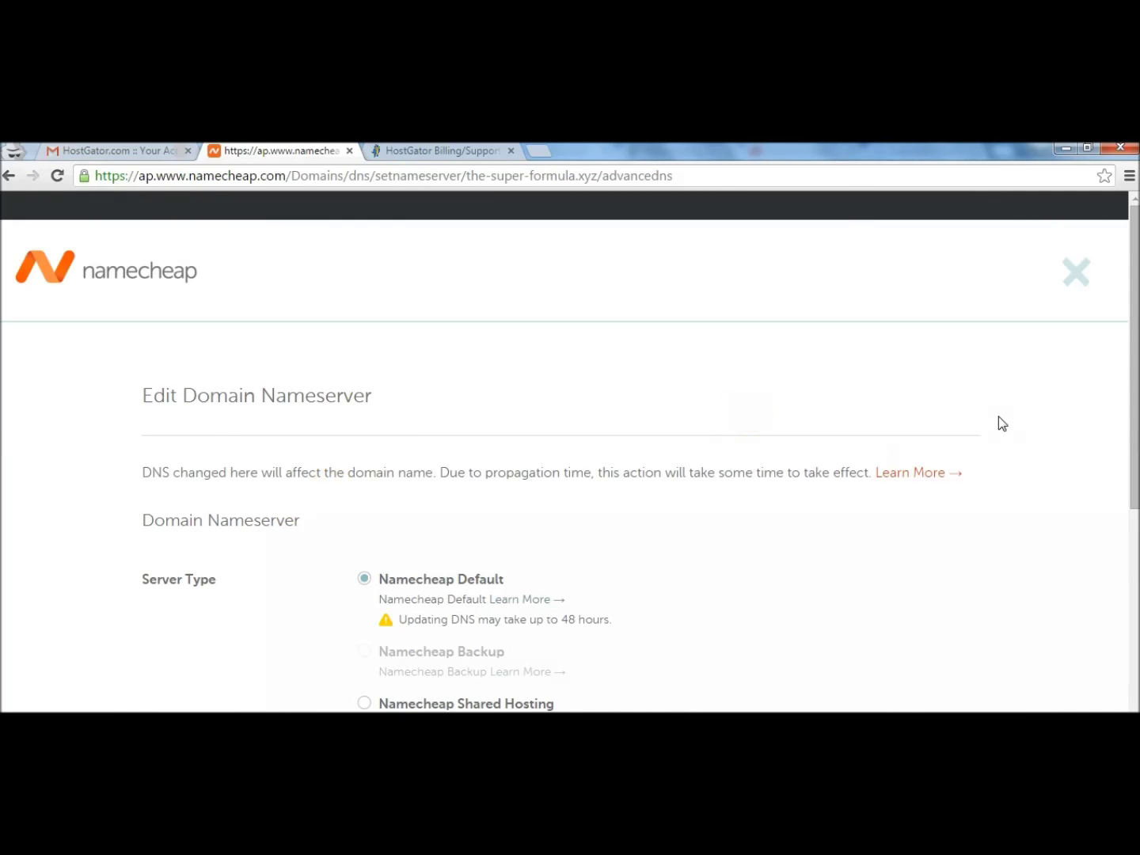
drag(1135, 415, 1135, 495)
click(364, 607)
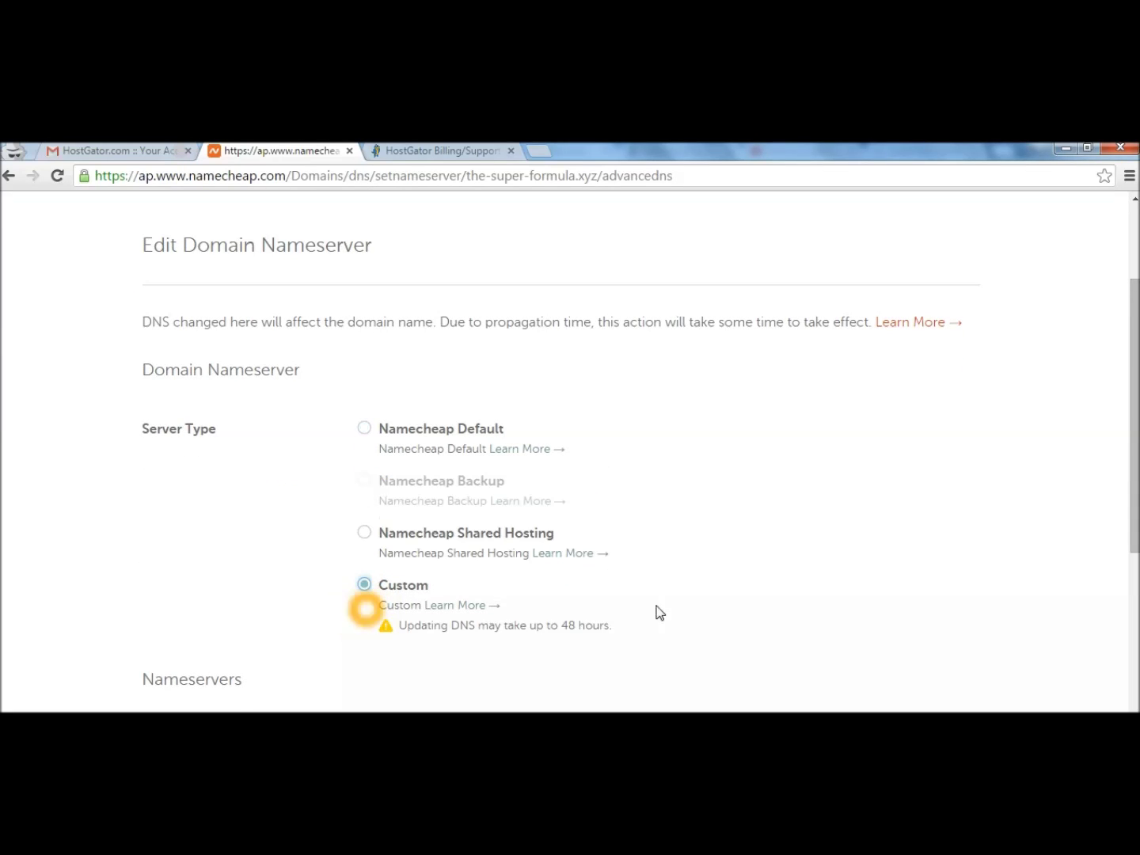
drag(1136, 386, 1135, 517)
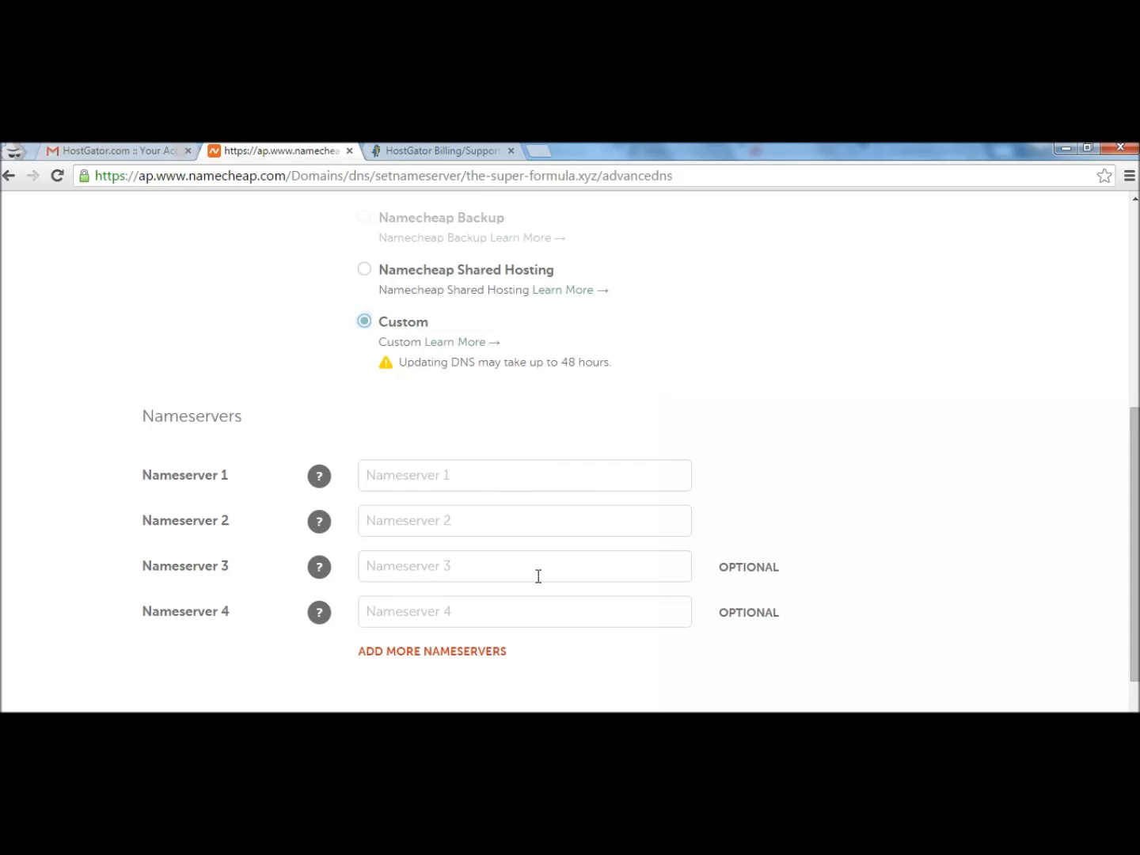
Copy ns8331.hostgator.com from the HostGator email into Nameserver 1.
click(81, 147)
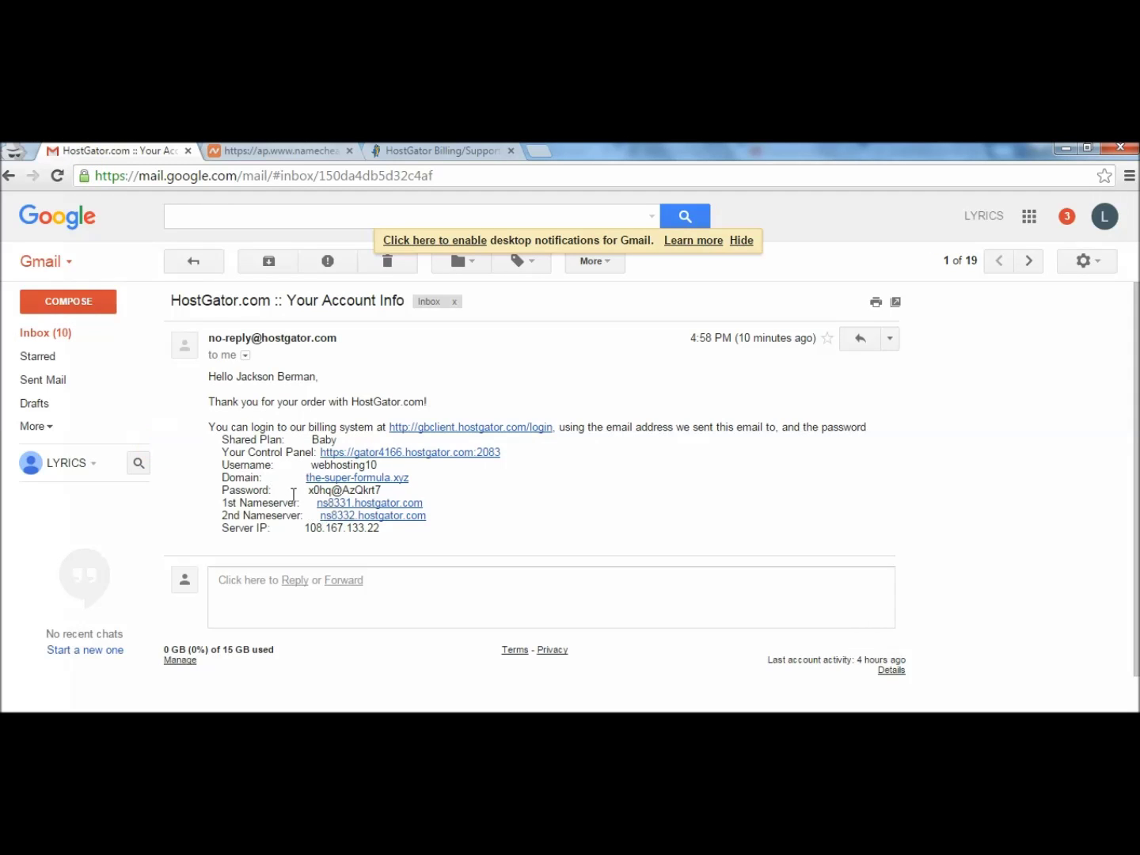
drag(228, 517, 280, 518)
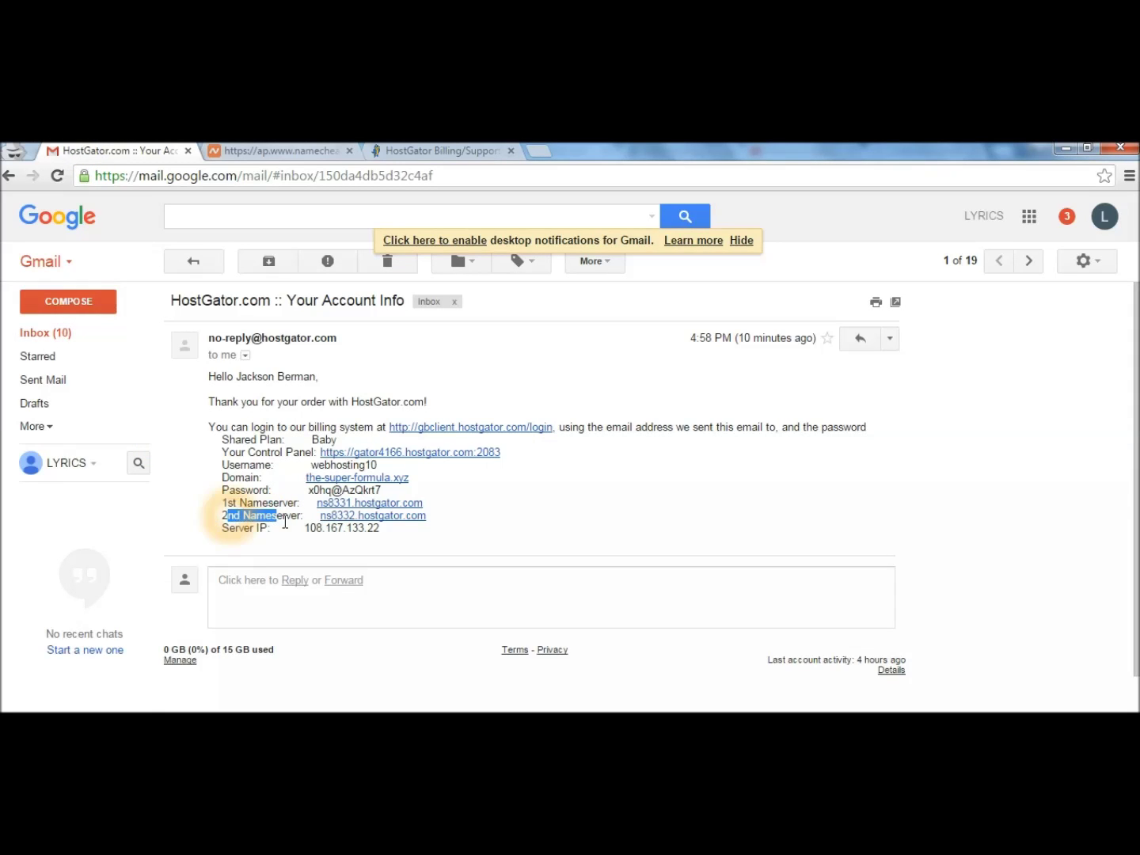
drag(432, 498, 282, 489)
key(ctrl+c)
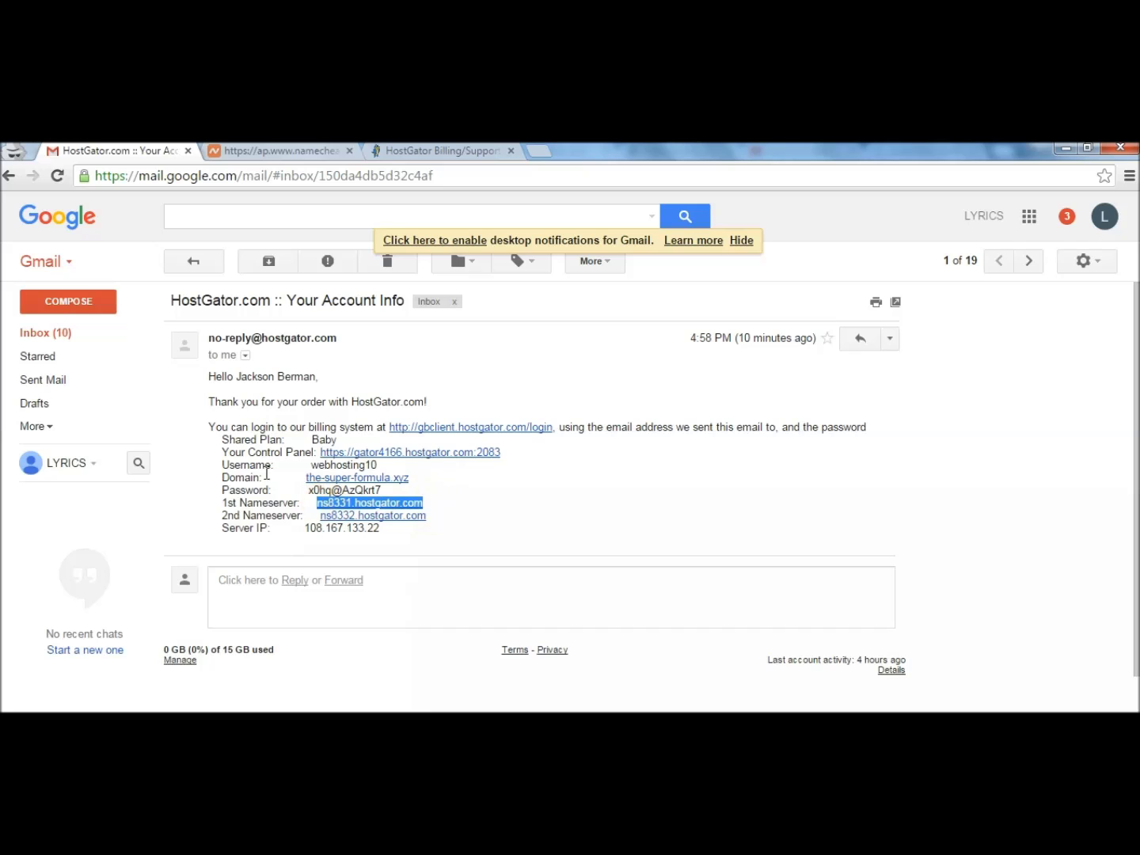
click(266, 150)
click(451, 473)
right_click(451, 473)
click(491, 281)
Paste ns8332.hostgator.com into Nameserver 2 and save the custom nameserver settings.
click(148, 147)
right_click(352, 516)
click(428, 606)
click(266, 151)
click(403, 514)
key(ctrl+v)
scroll(965, 562, down, 1)
scroll(583, 626, down, 1)
click(539, 690)
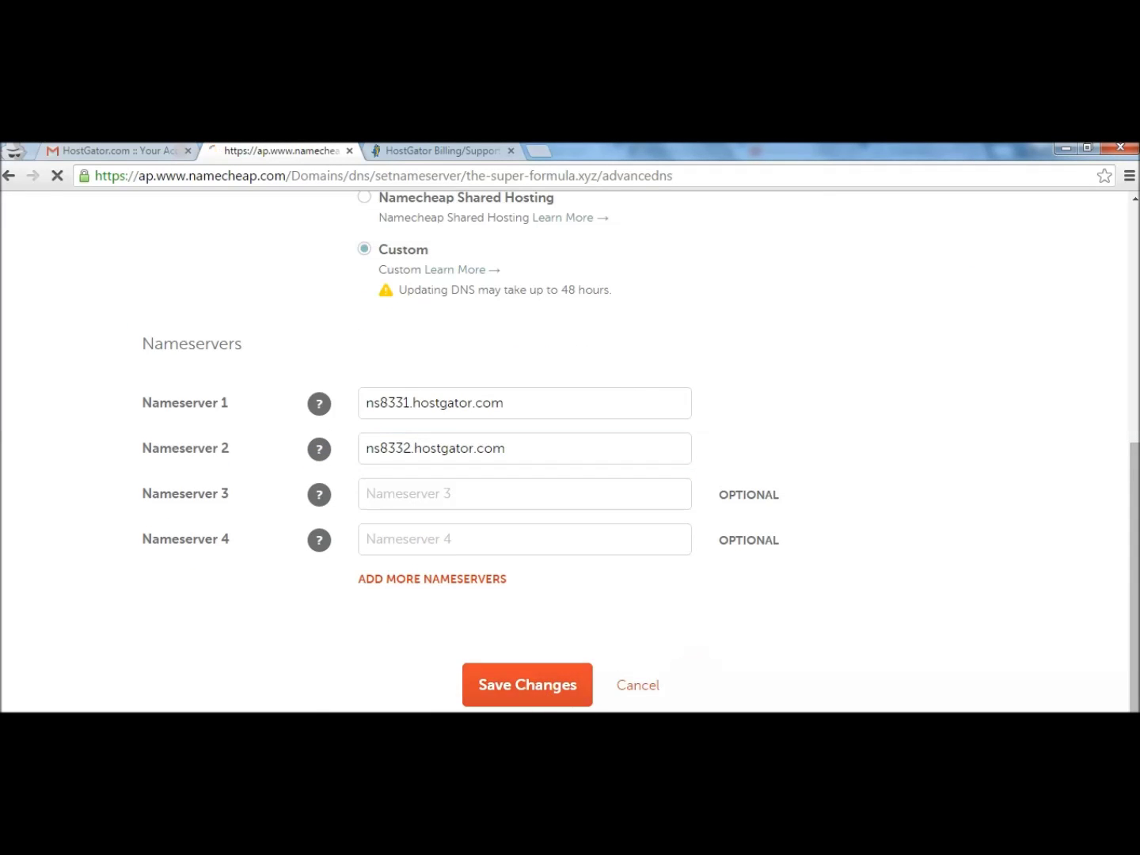
click(721, 549)
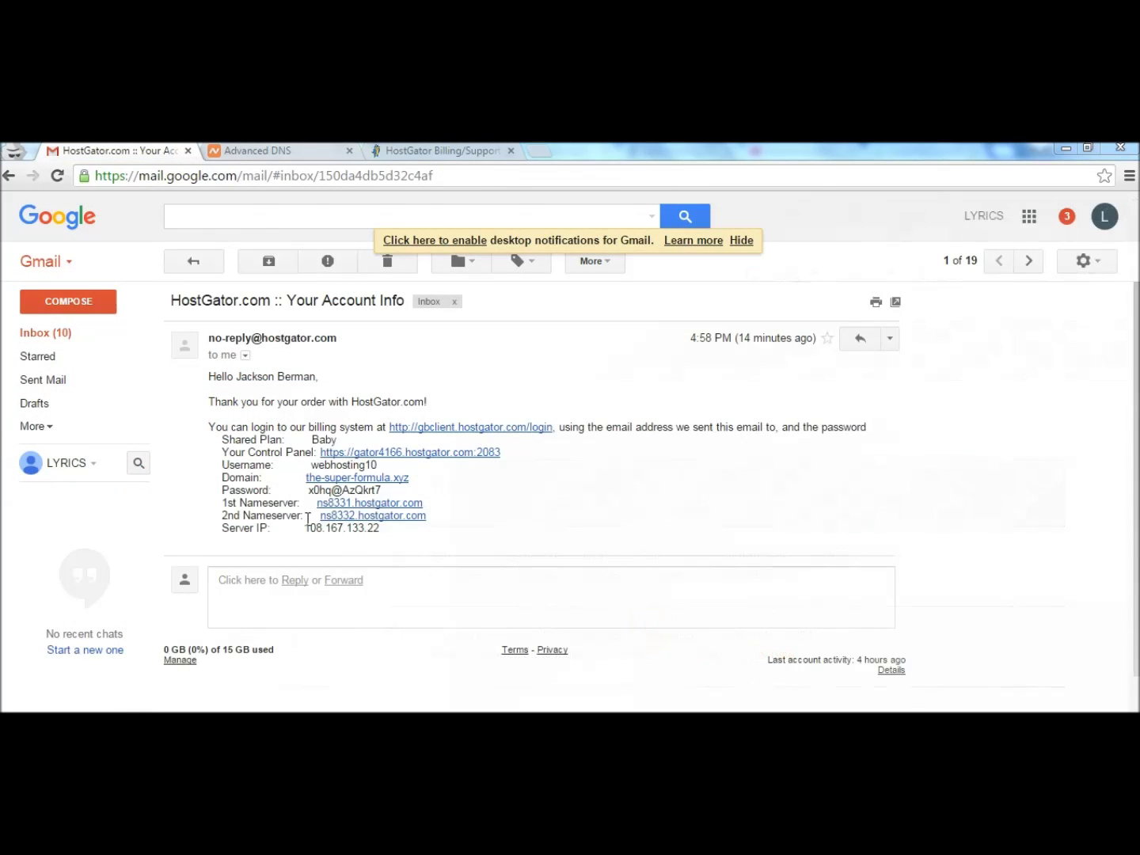
Open the cPanel login page from the Your Control Panel link in the welcome email.
click(310, 520)
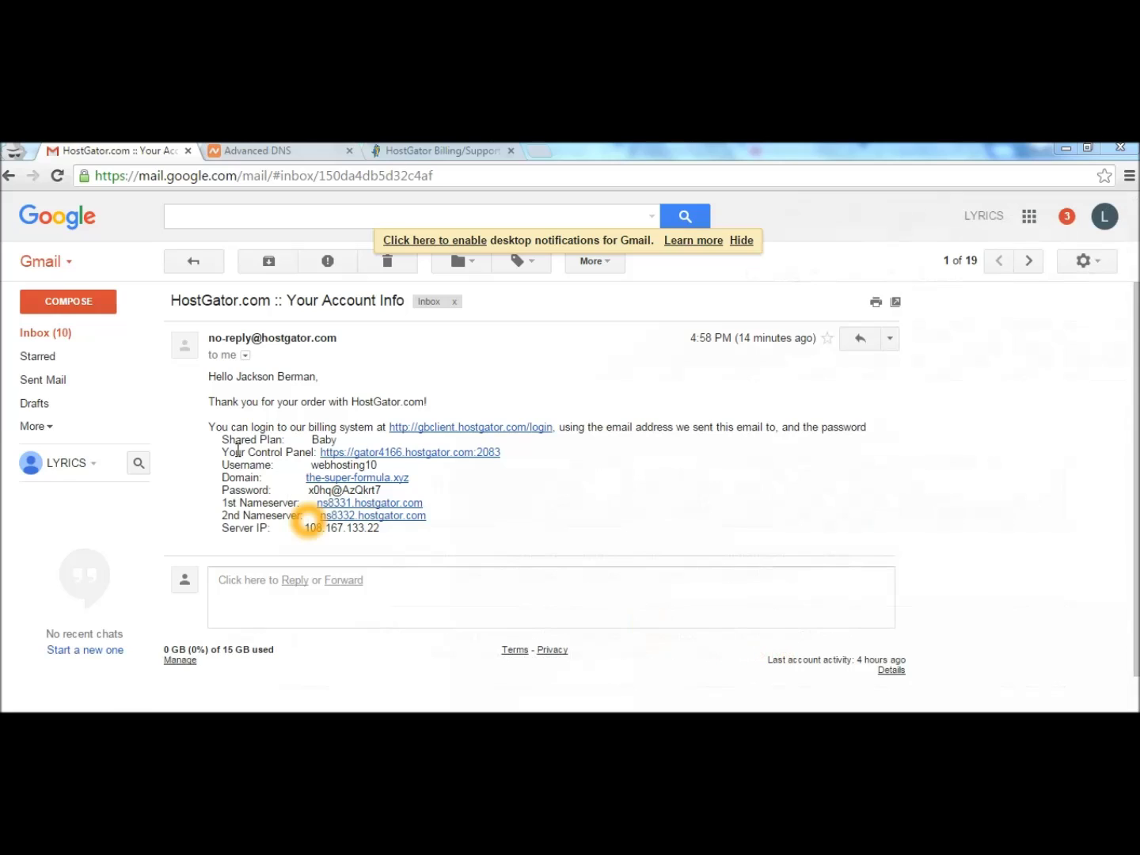
drag(223, 452, 308, 460)
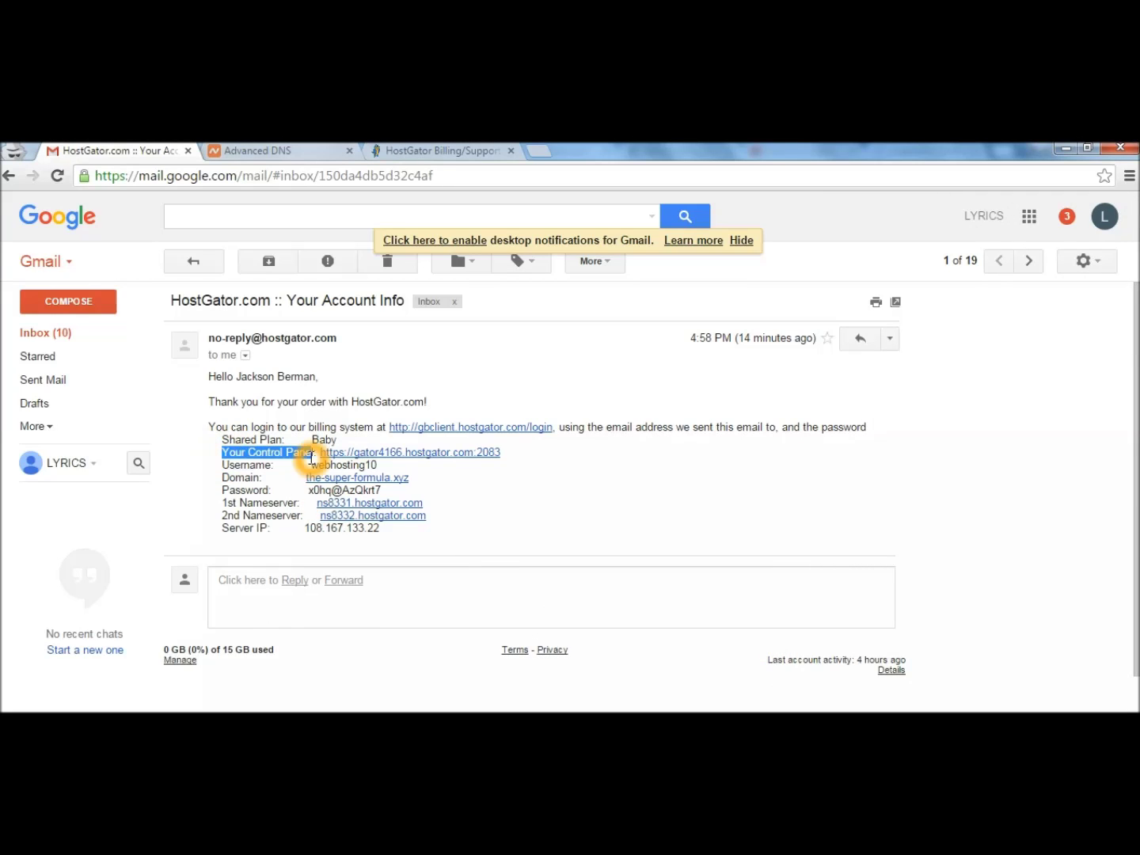
click(299, 450)
click(371, 455)
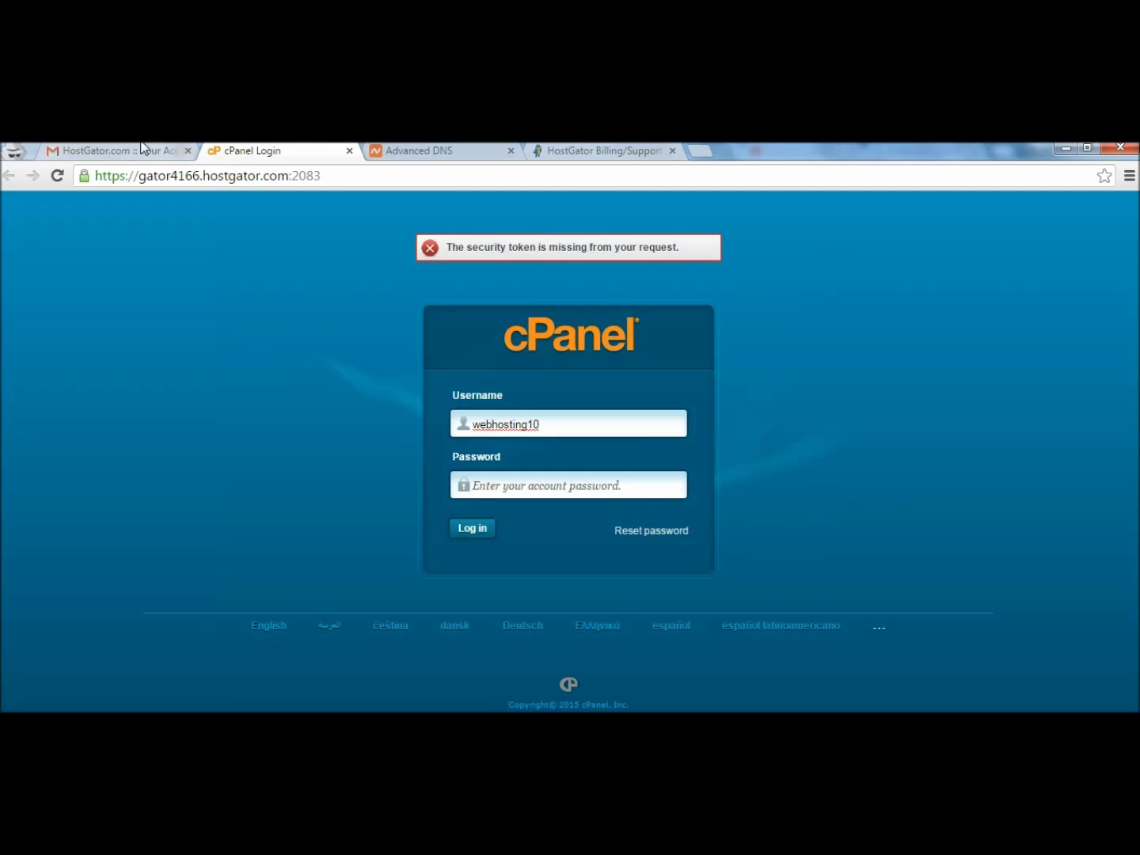
click(131, 150)
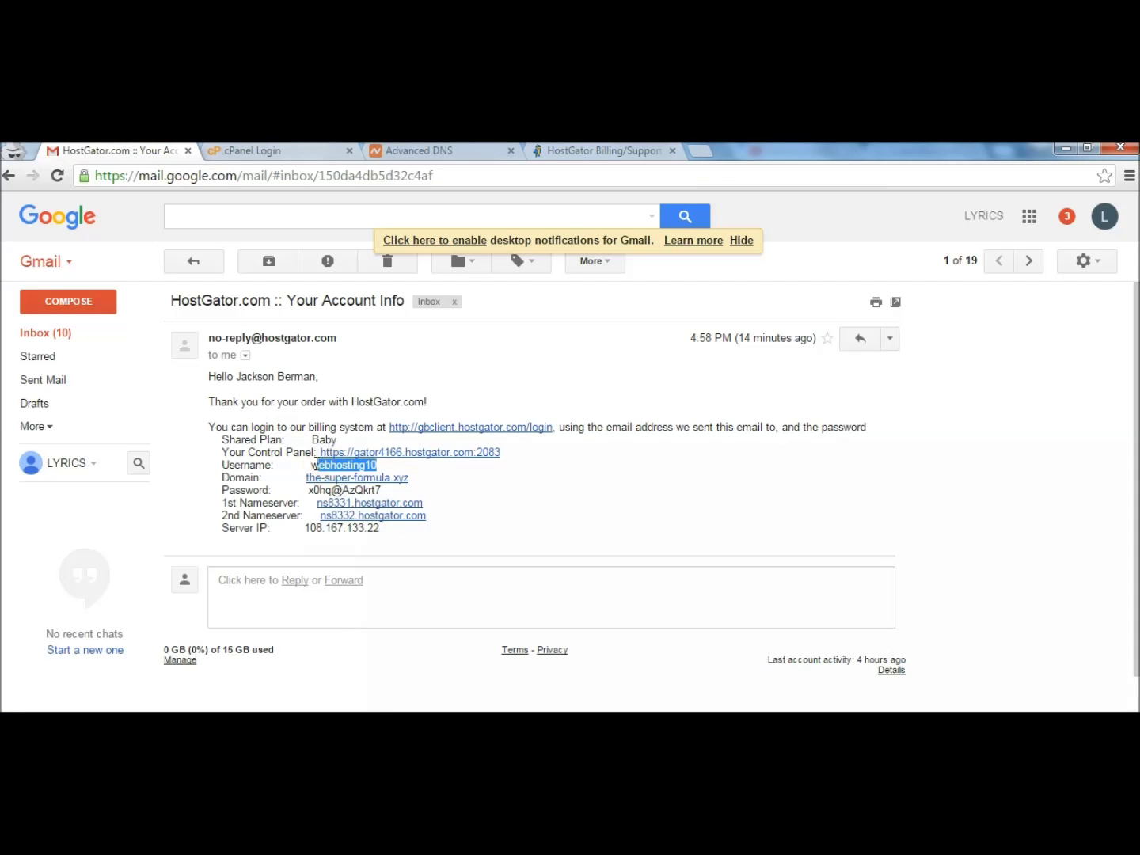
click(274, 149)
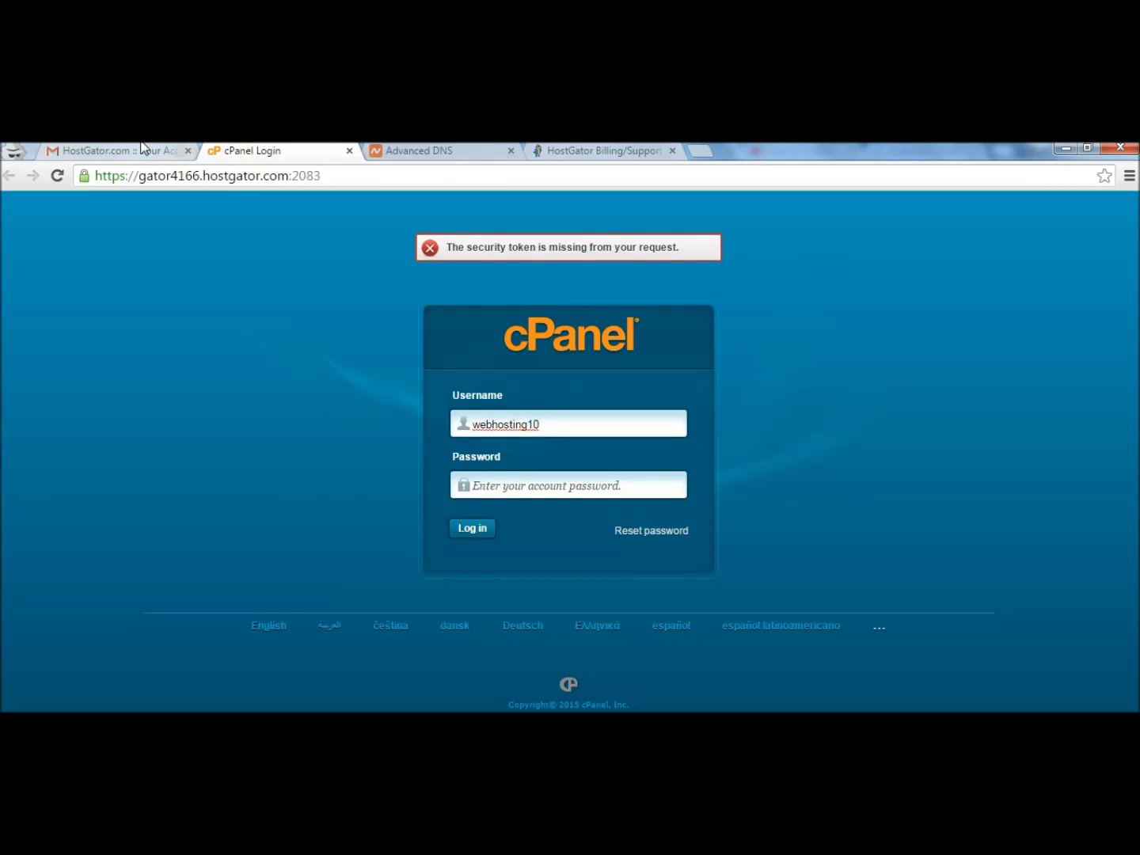
Copy the cPanel password from the email into the Password field and log in.
click(131, 150)
drag(381, 491, 310, 490)
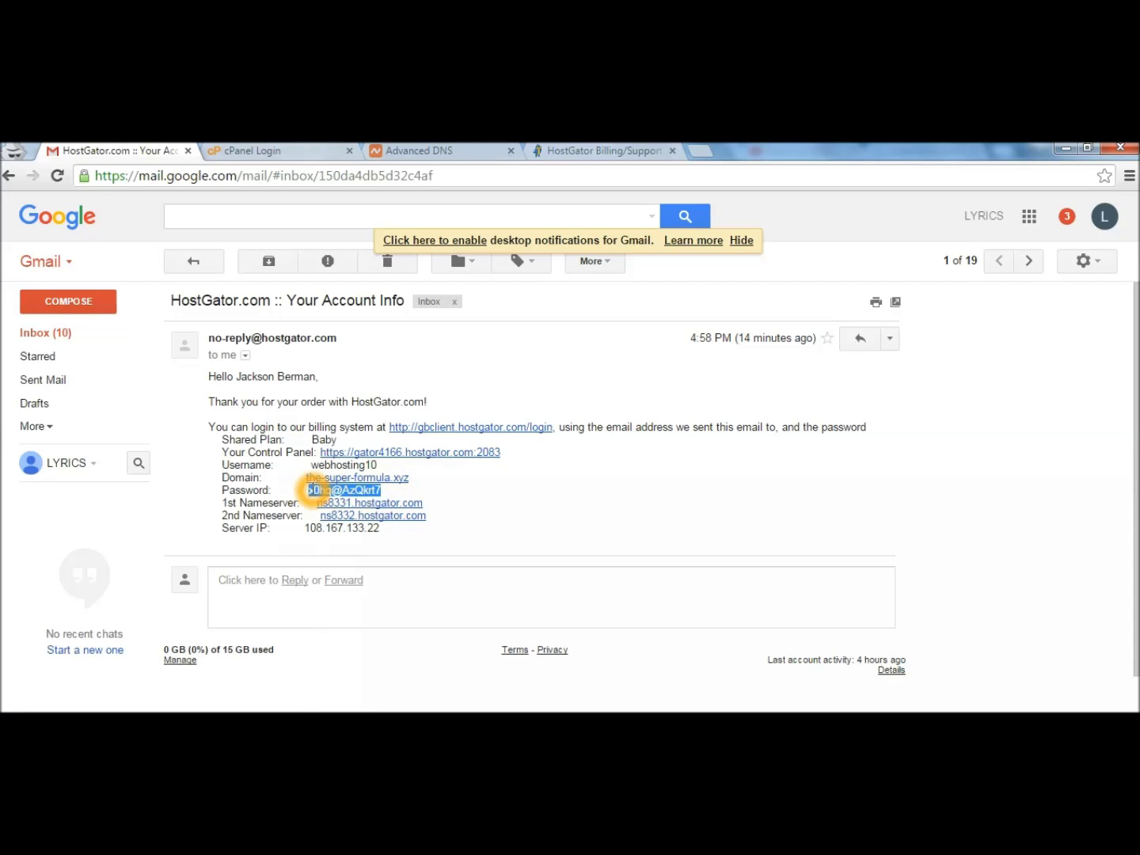
click(320, 148)
right_click(500, 472)
click(491, 483)
right_click(488, 484)
click(539, 585)
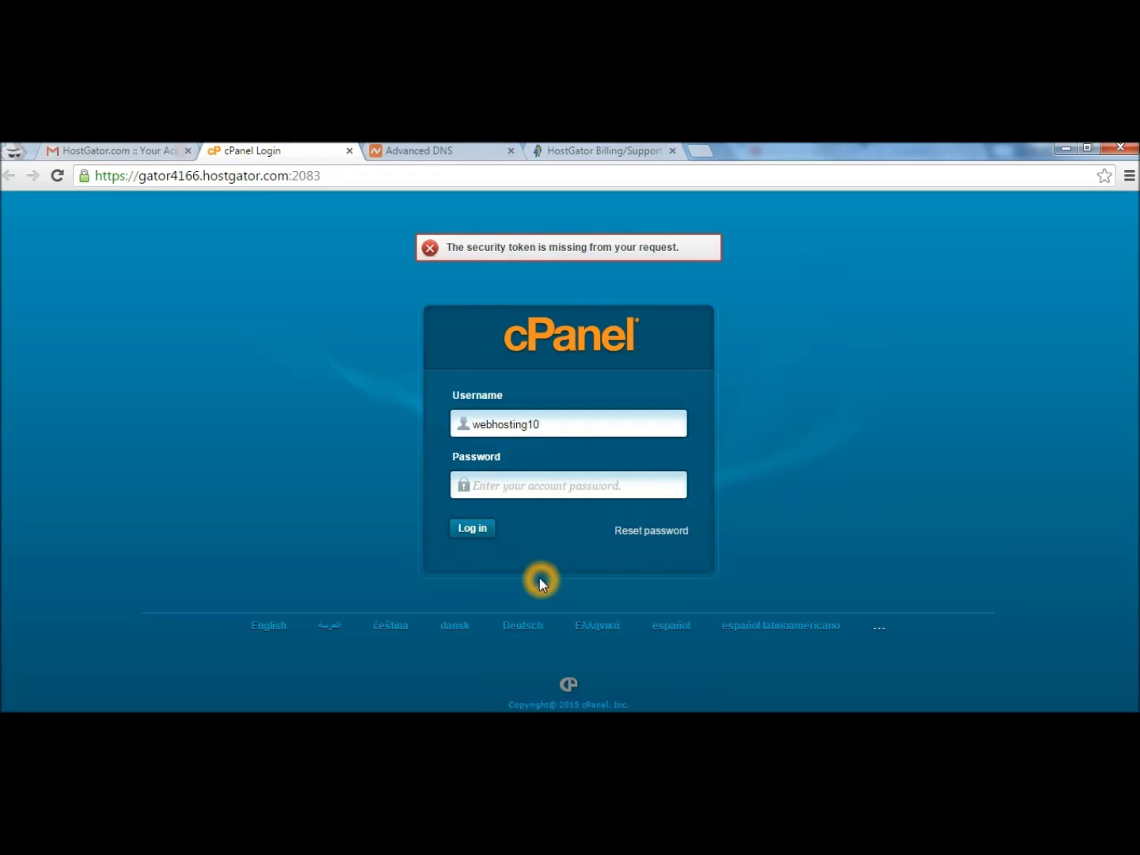
click(484, 527)
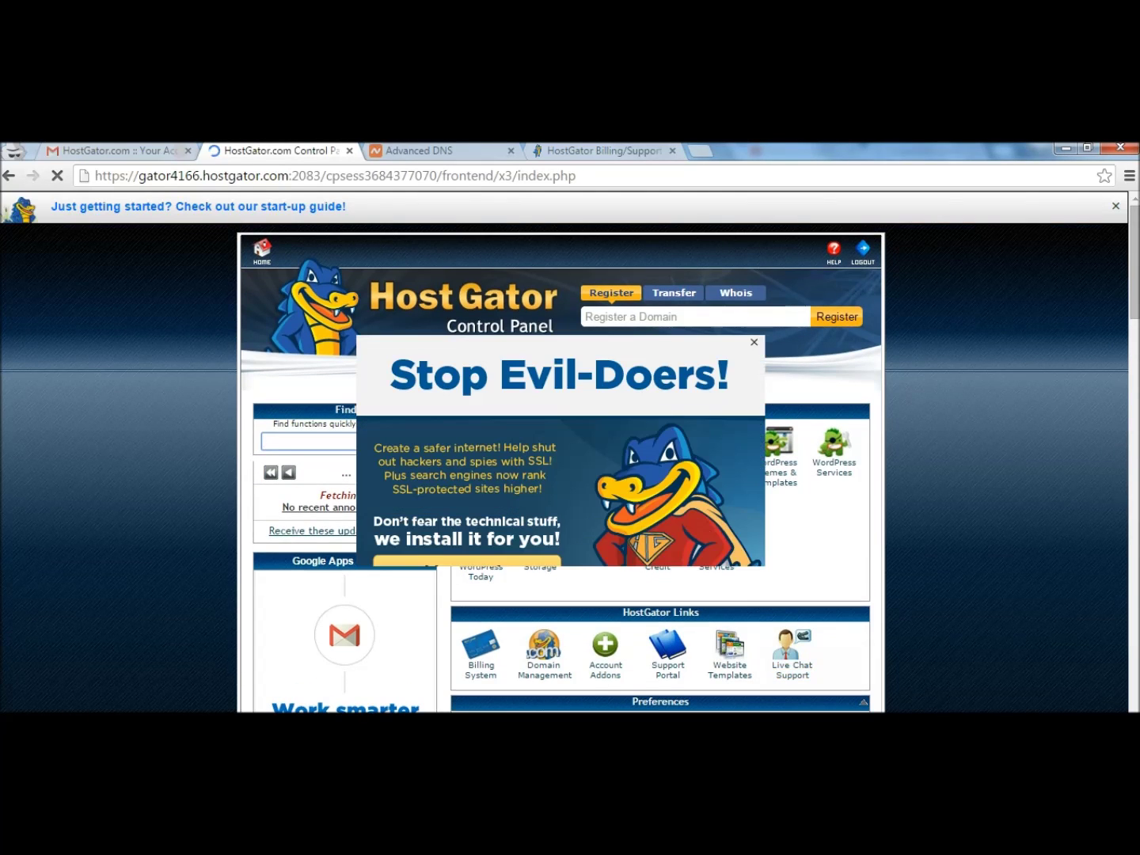
Dismiss the SSL popup and open QuickInstall's free Install WordPress form for the-super-formula.xyz.
click(754, 343)
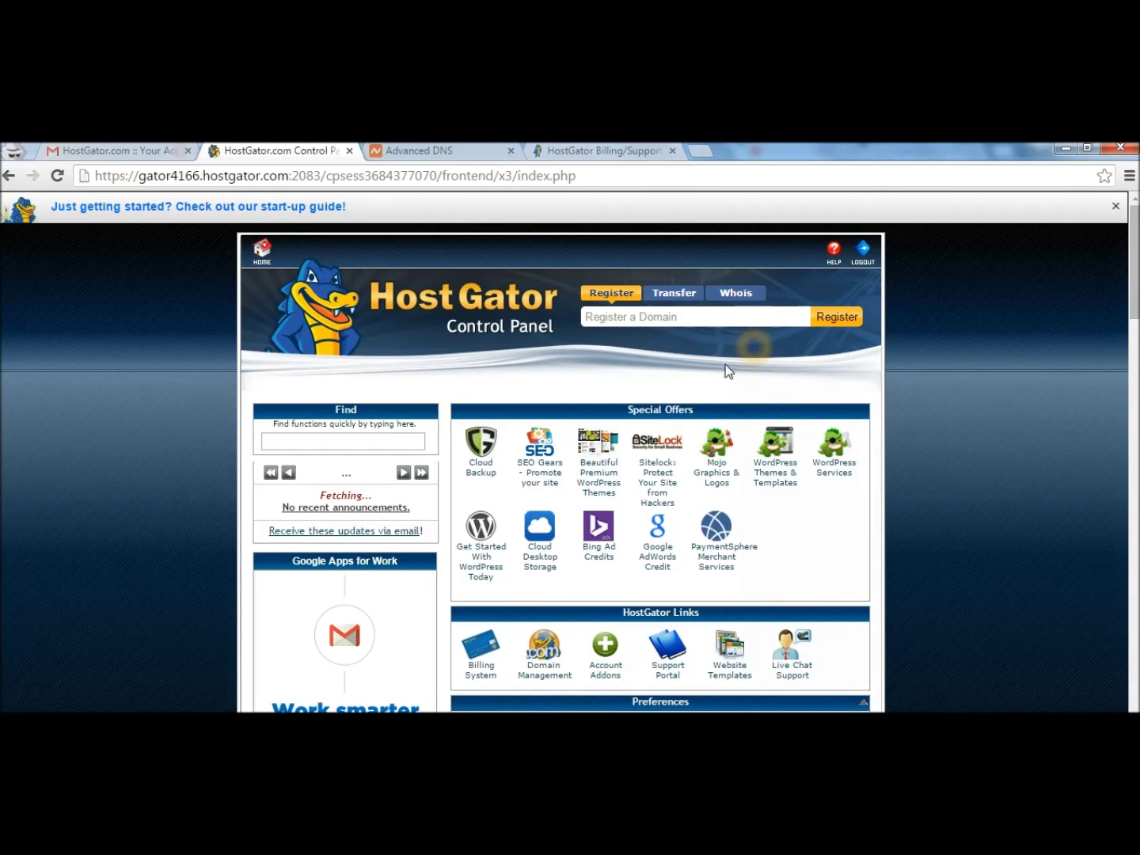
click(483, 530)
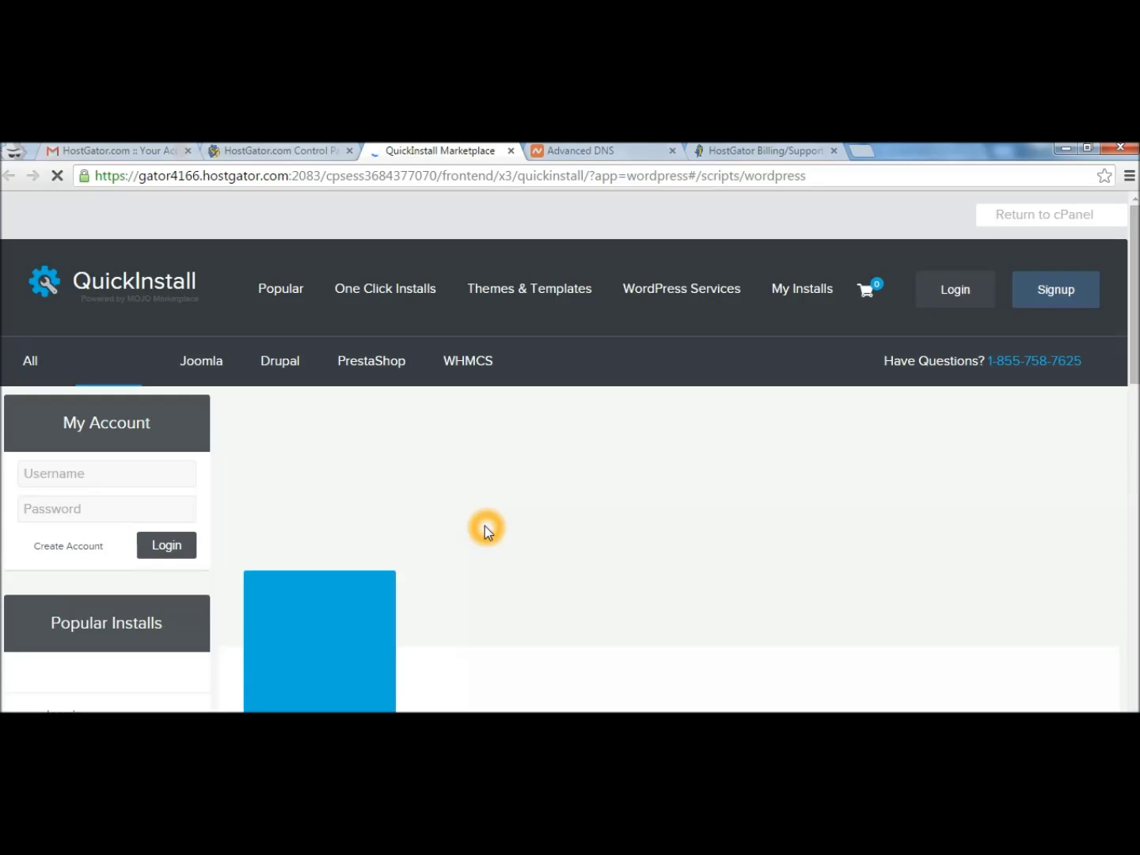
scroll(485, 529, down, 8)
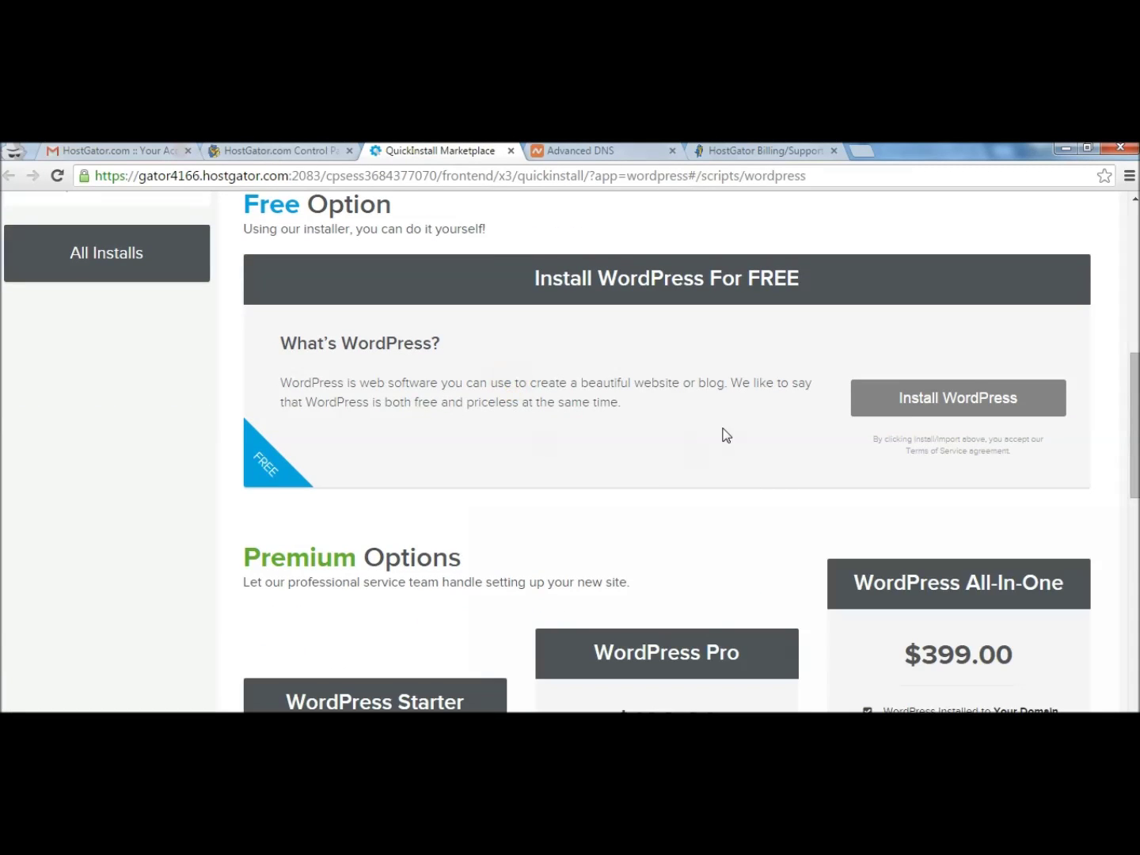
click(884, 398)
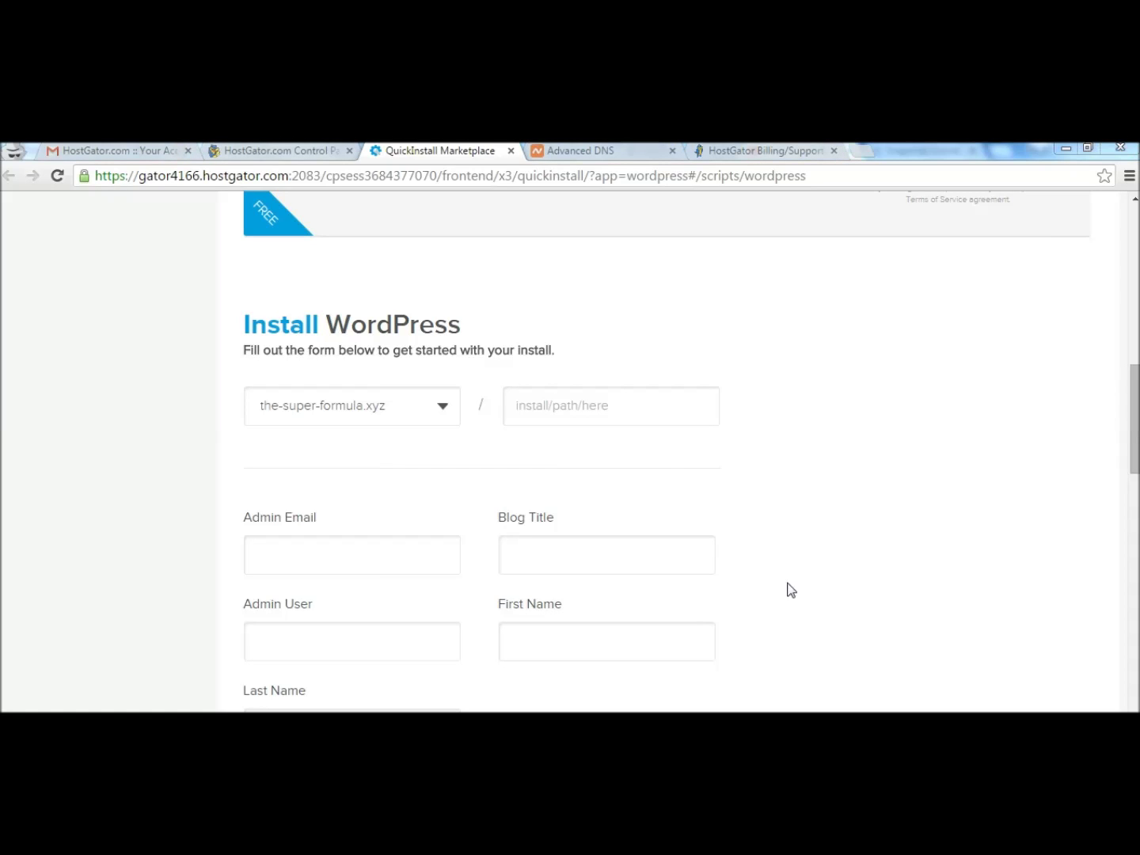
Fill the install form with blog title The Super Formula, run the install, and close the progress popup.
click(528, 408)
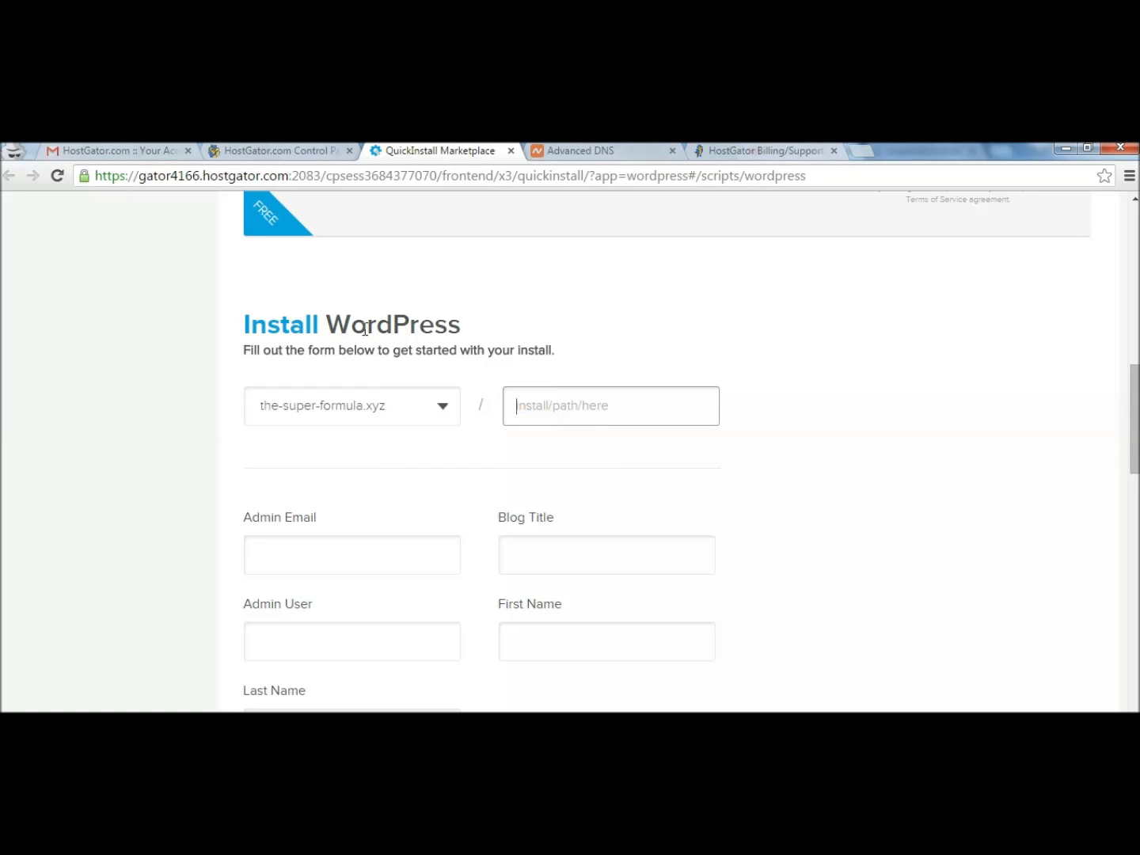
click(182, 457)
click(662, 538)
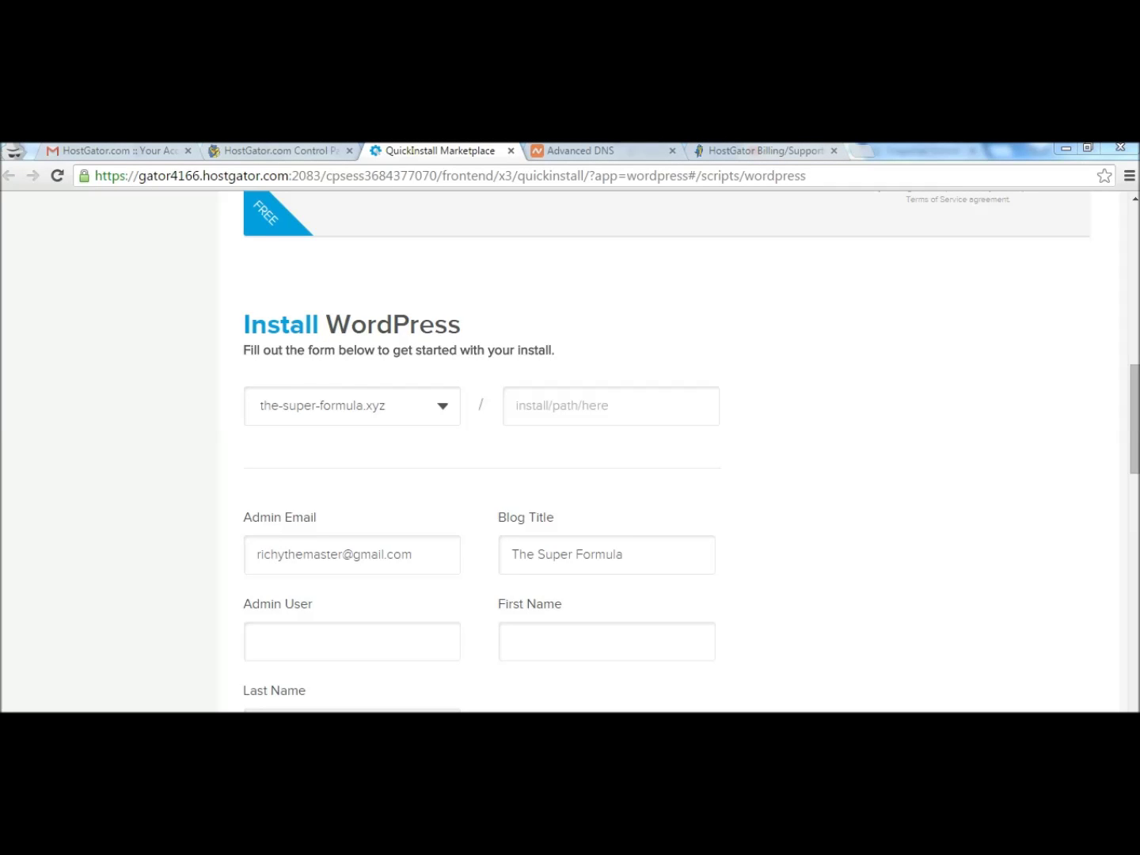
drag(1135, 441, 1135, 474)
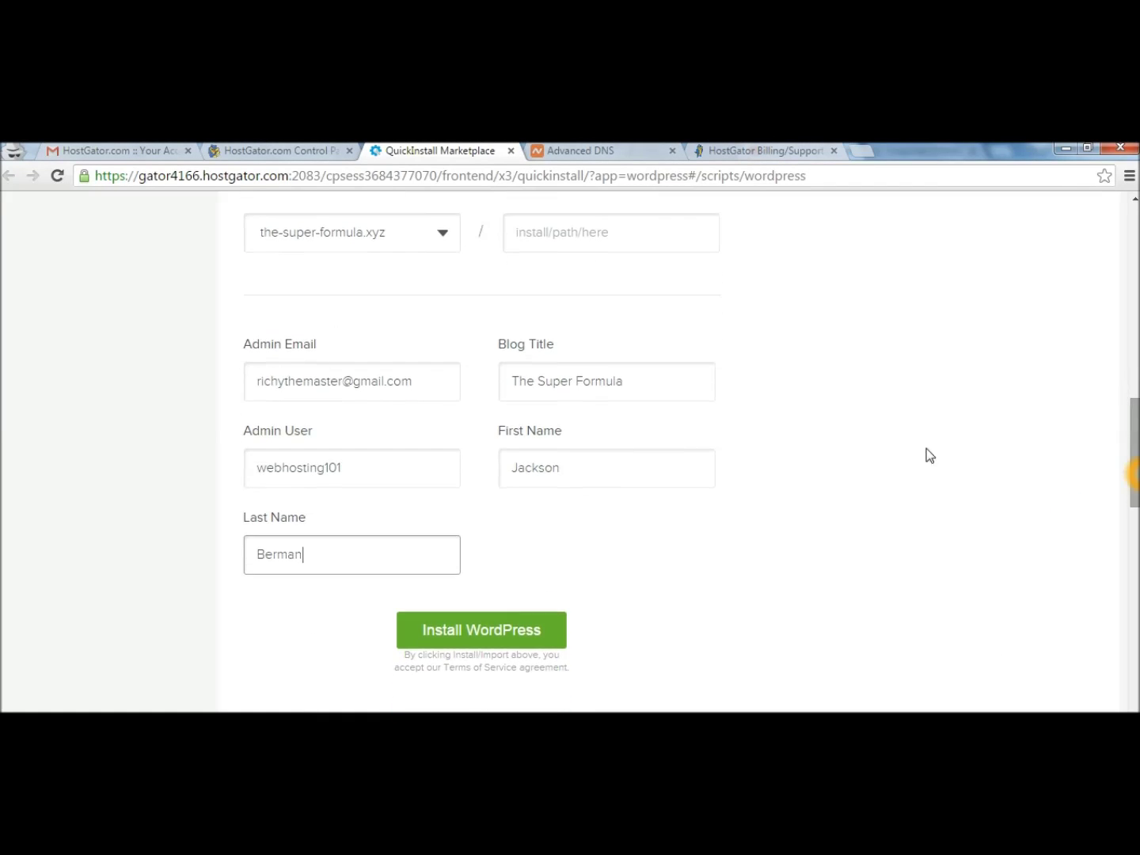
click(508, 630)
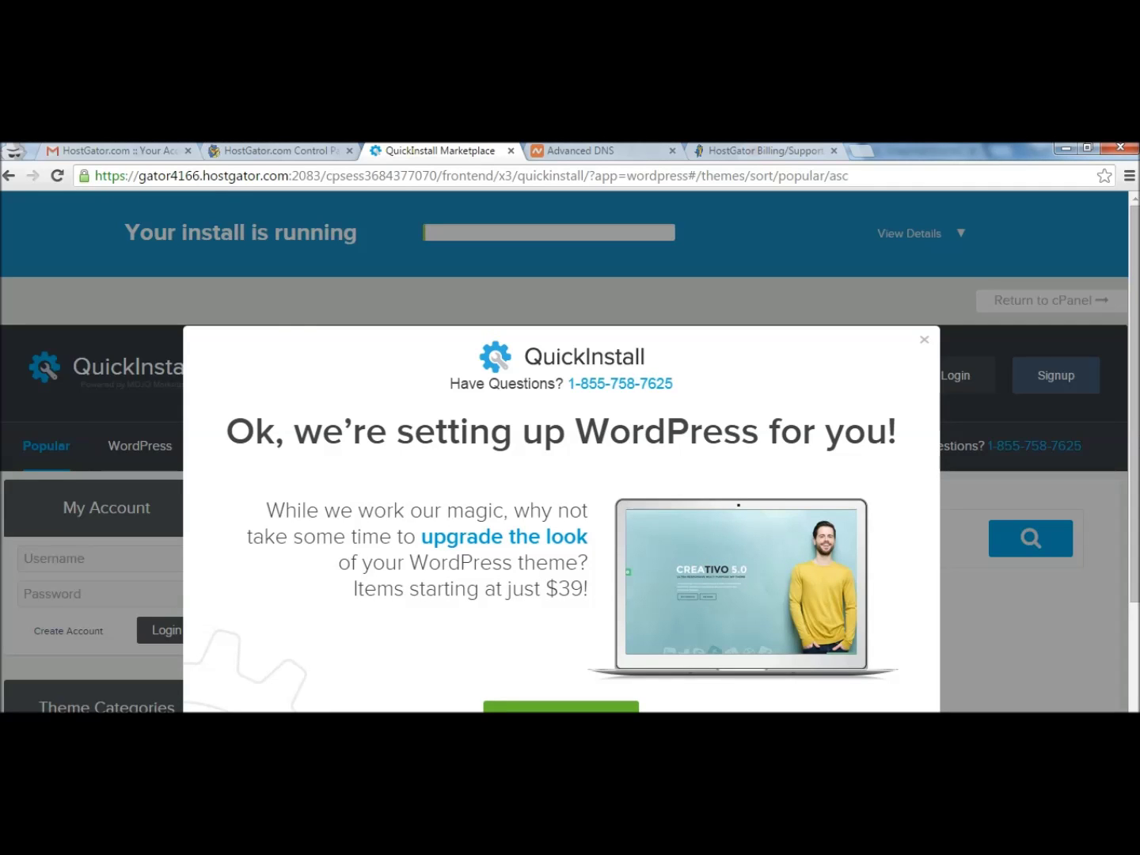
click(923, 342)
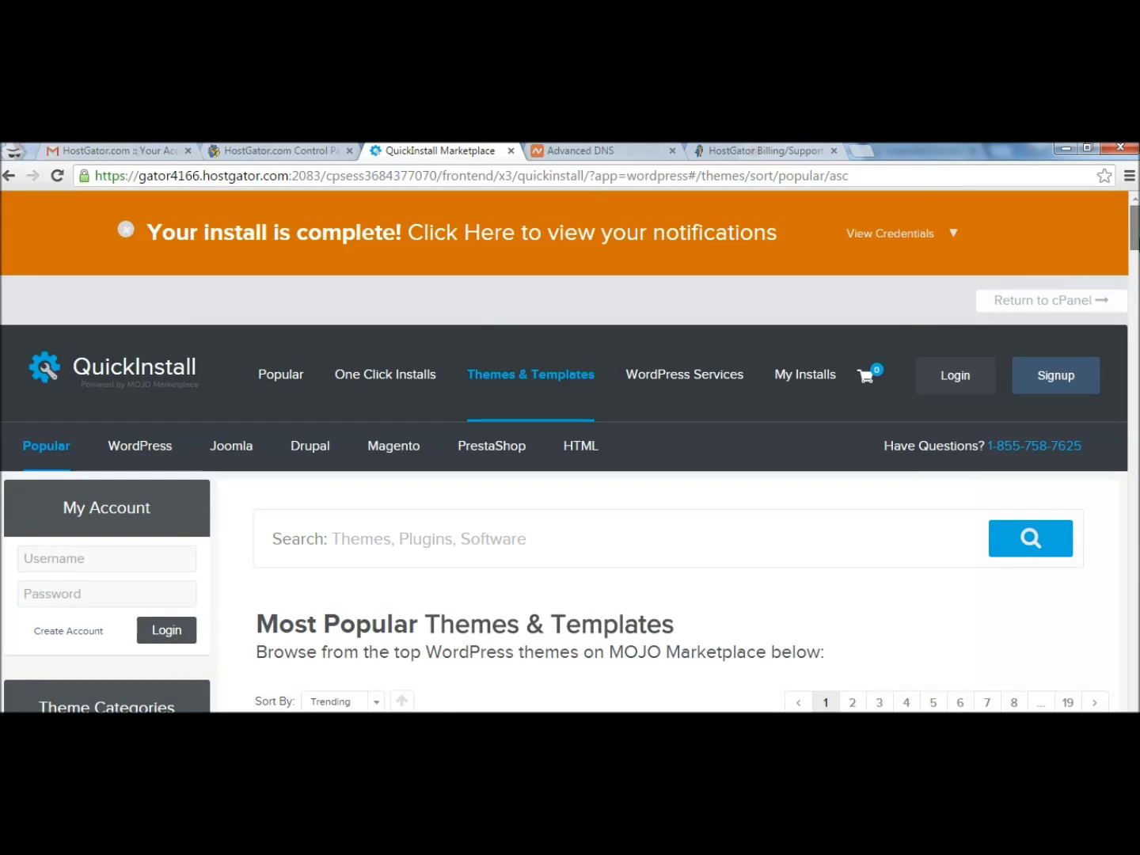
scroll(1137, 247, down, 4)
Open the Install Complete email and visit the live site's home page and Hello world! post.
drag(1138, 249, 1137, 215)
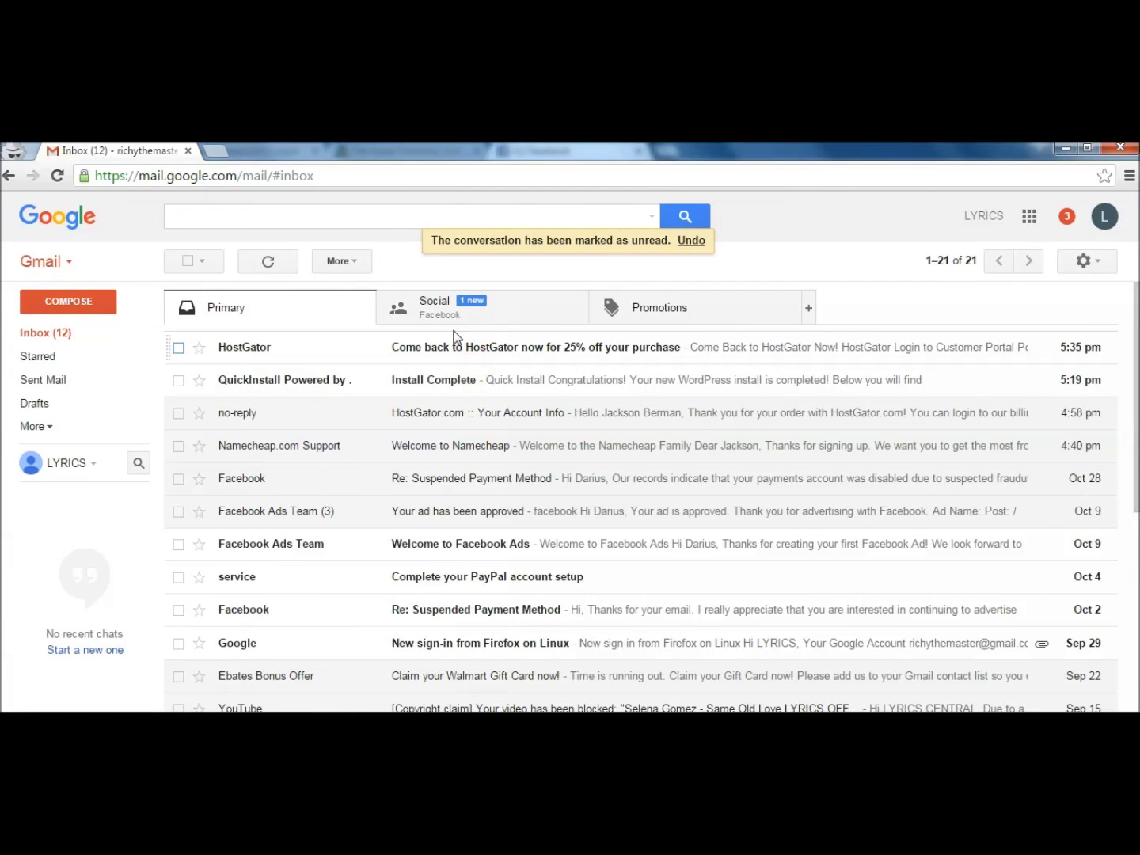
click(393, 383)
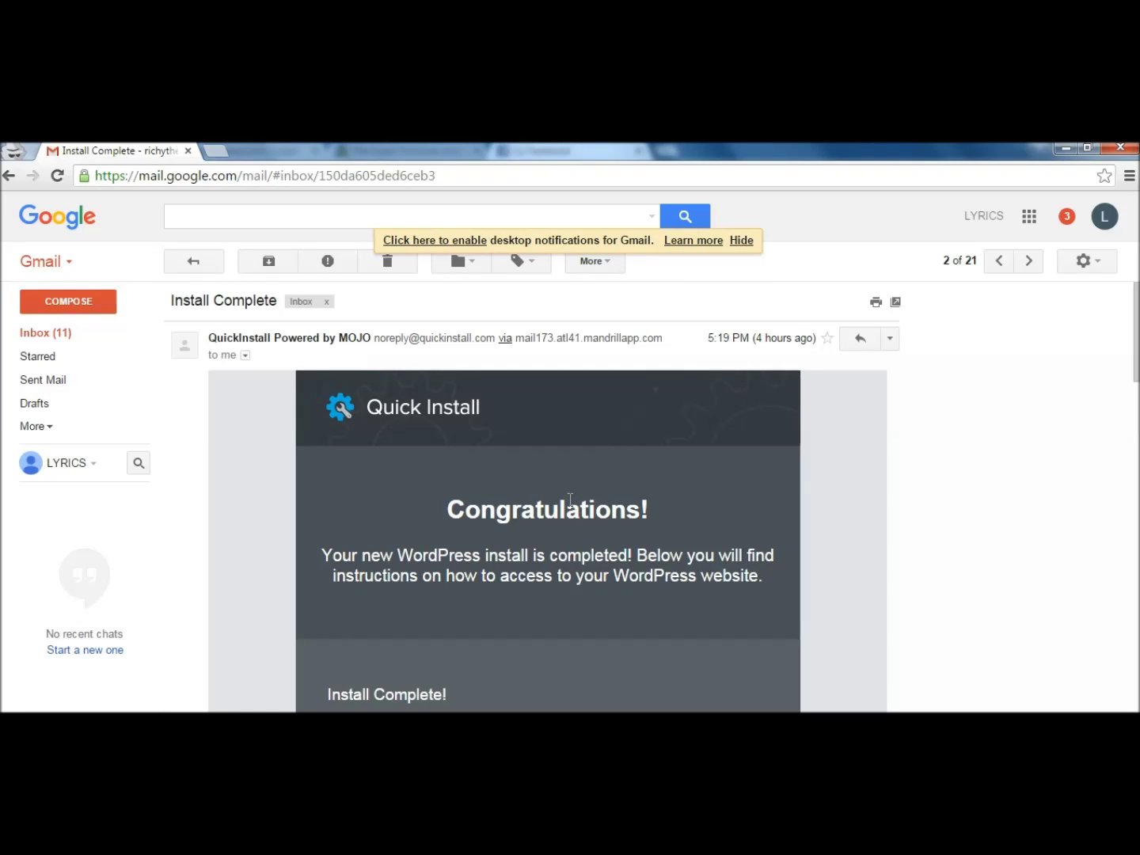
drag(1136, 331, 683, 388)
click(497, 487)
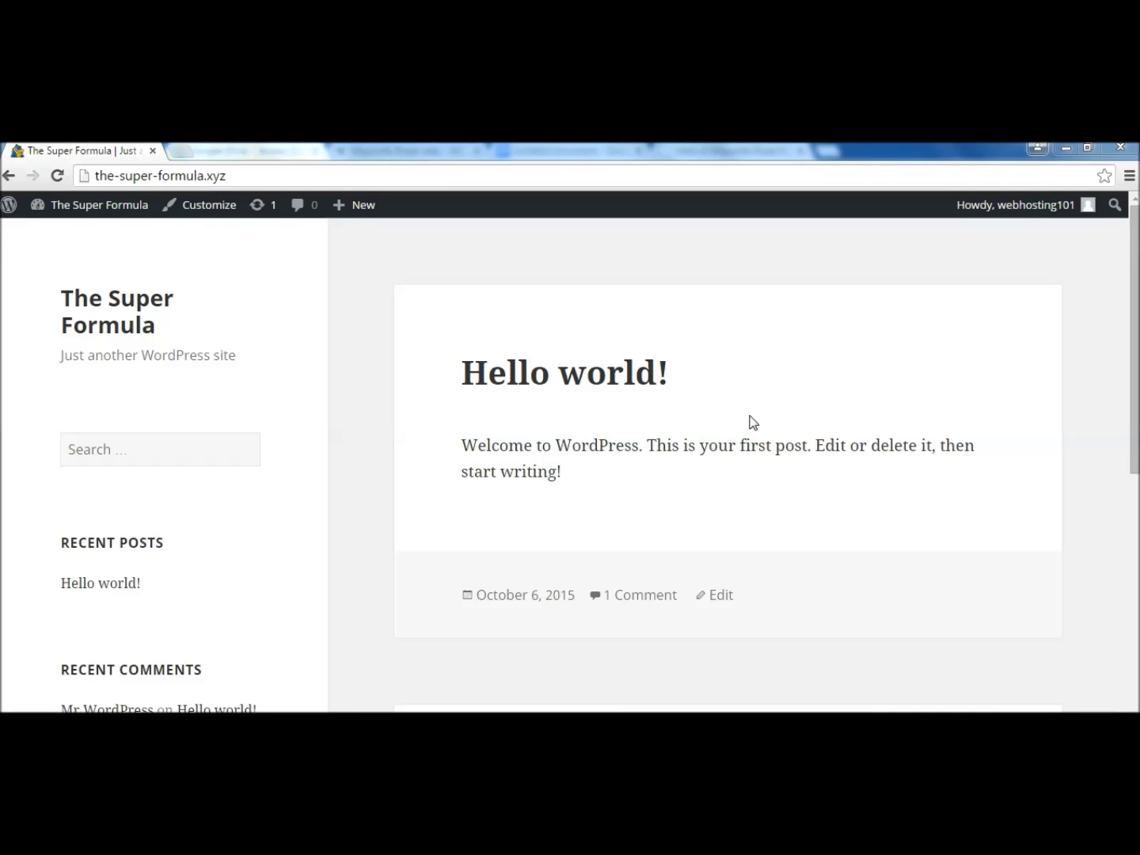
click(475, 365)
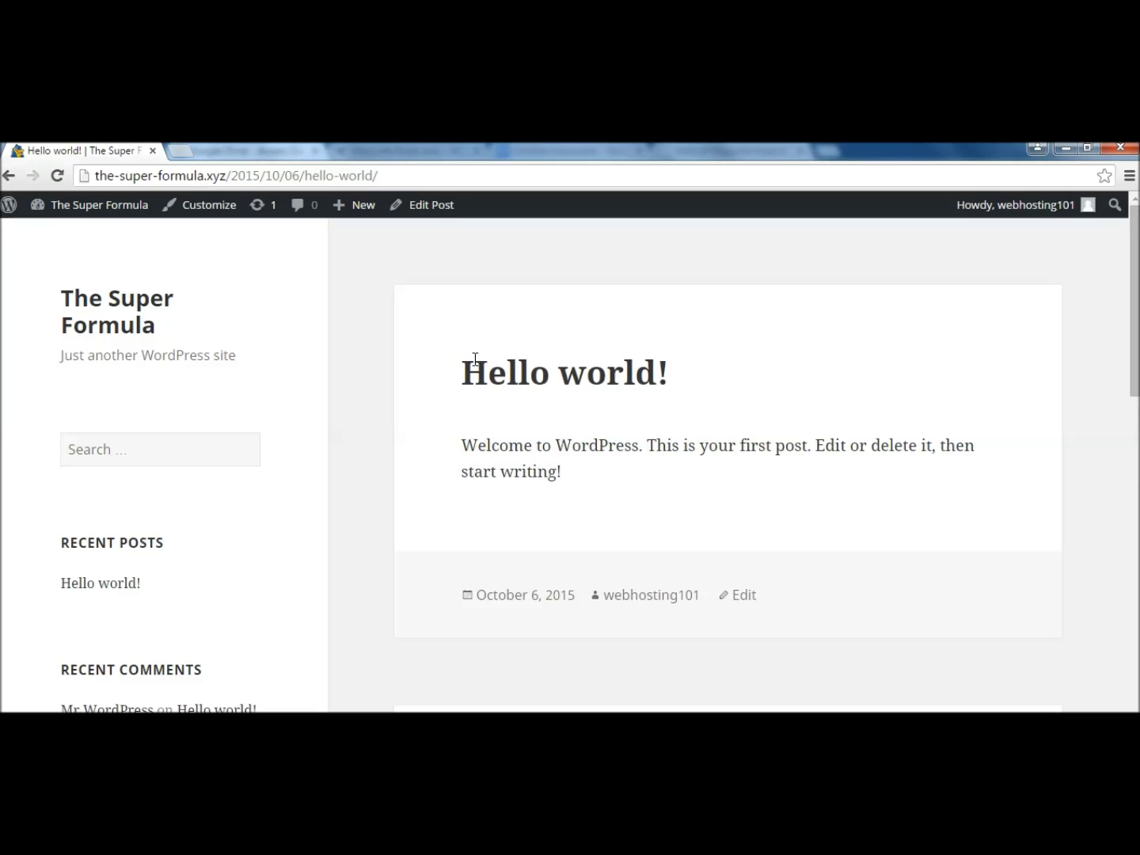
click(110, 308)
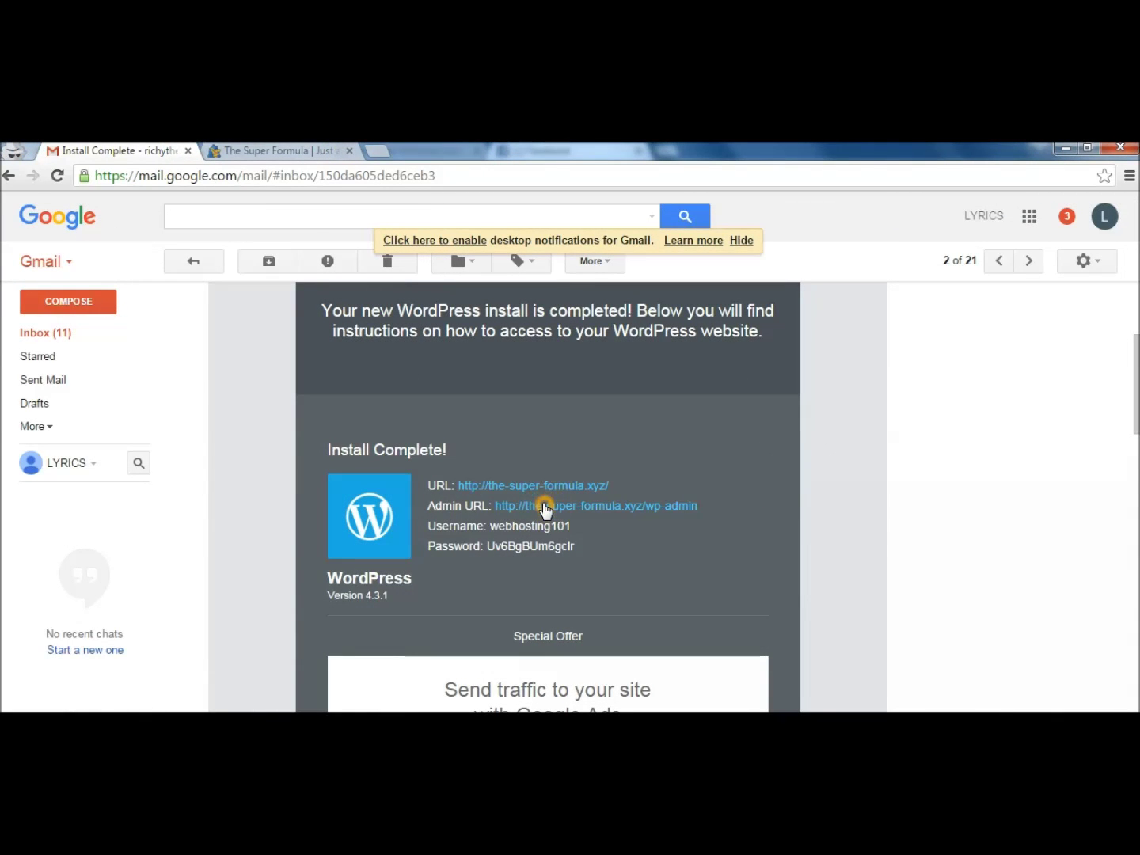
Log in to the-super-formula.xyz's WordPress admin with the emailed credentials and open Customize Your Site.
click(545, 507)
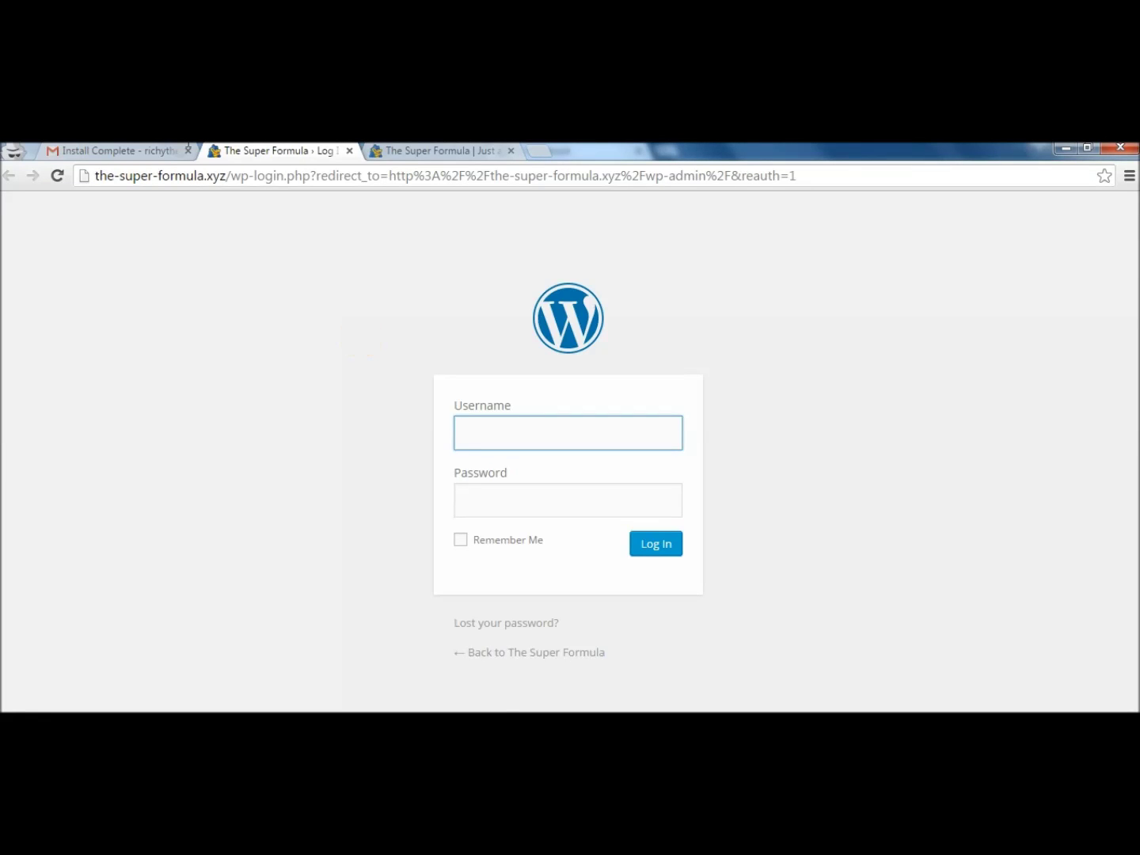
click(118, 151)
double_click(566, 525)
double_click(500, 548)
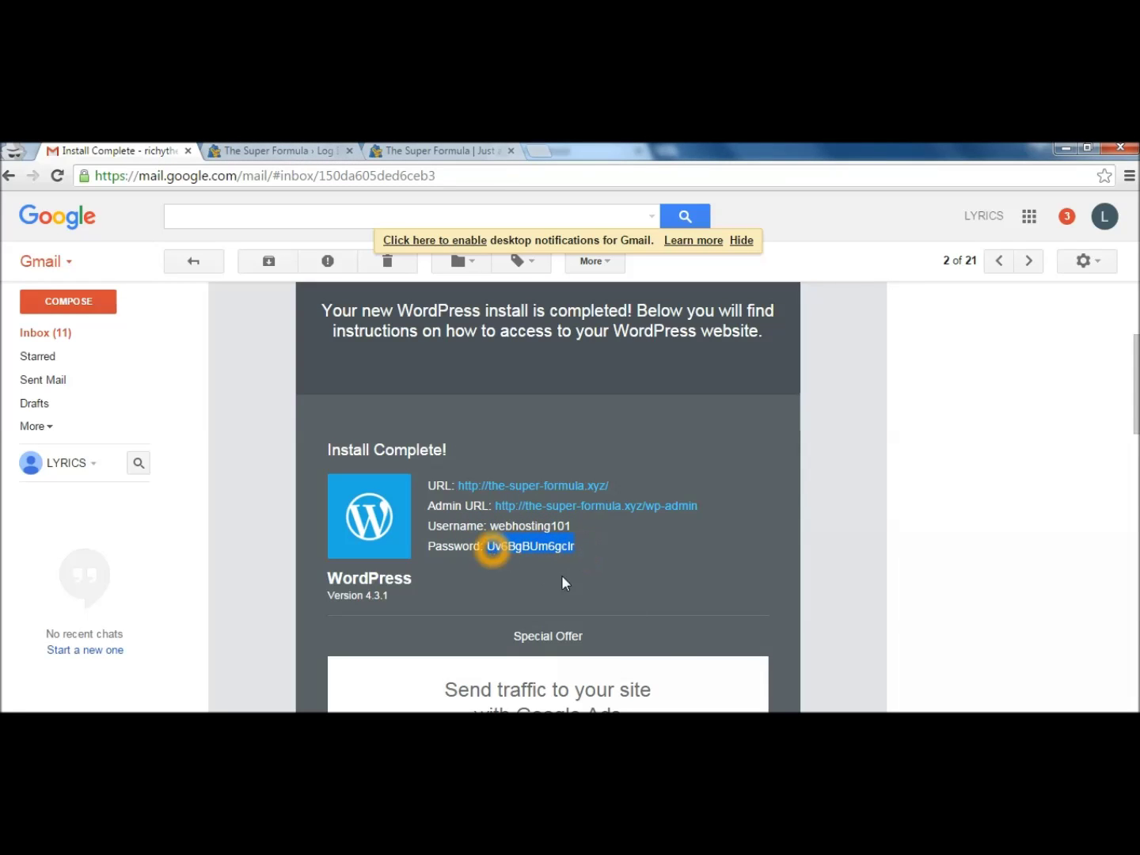
click(261, 150)
text(webh)
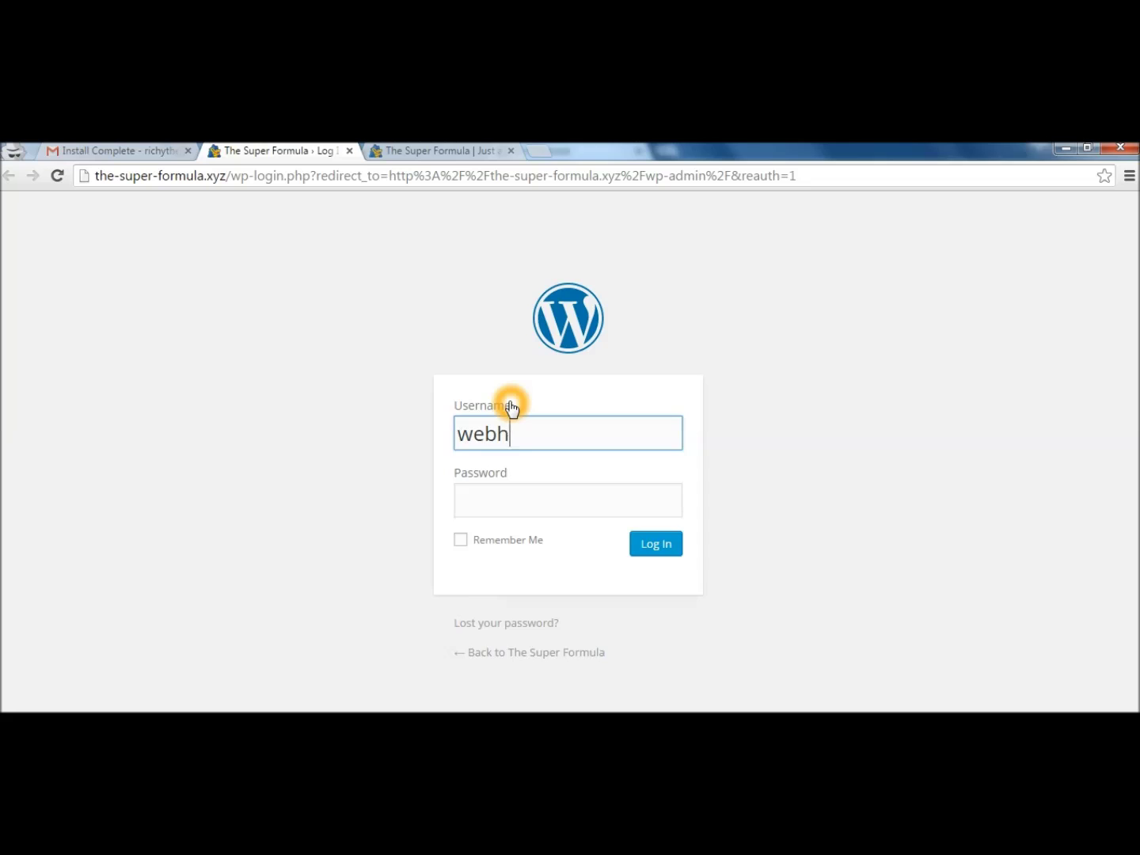
text(osting101)
key(Tab)
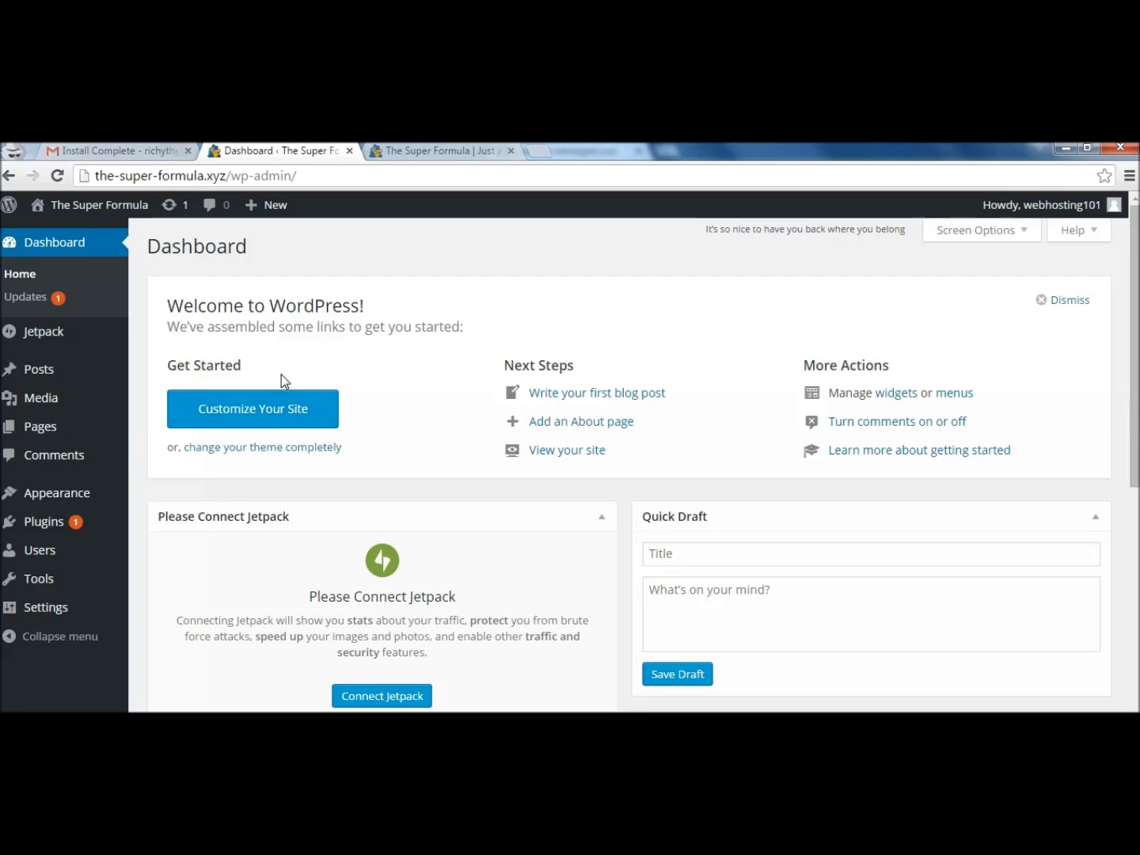
click(274, 403)
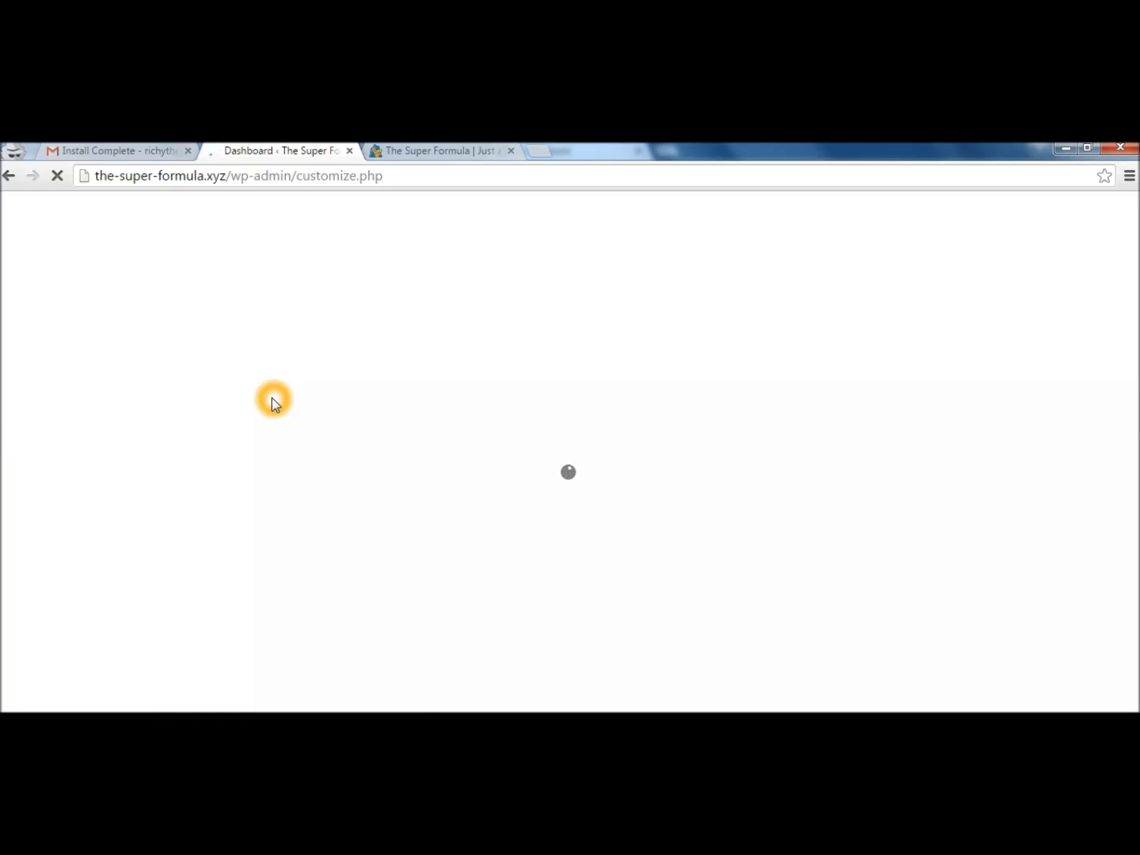